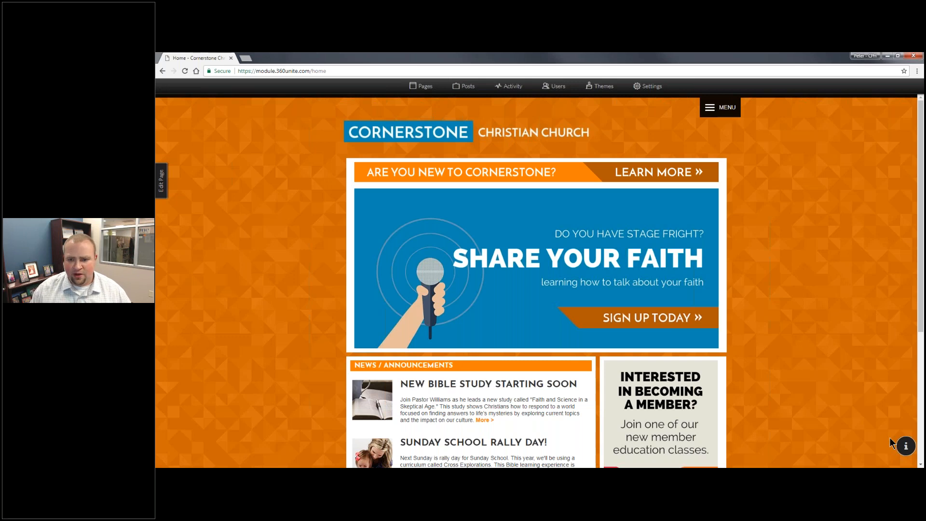
Zoom the church home page in two steps and drop down the site MENU.
key(ctrl+plus)
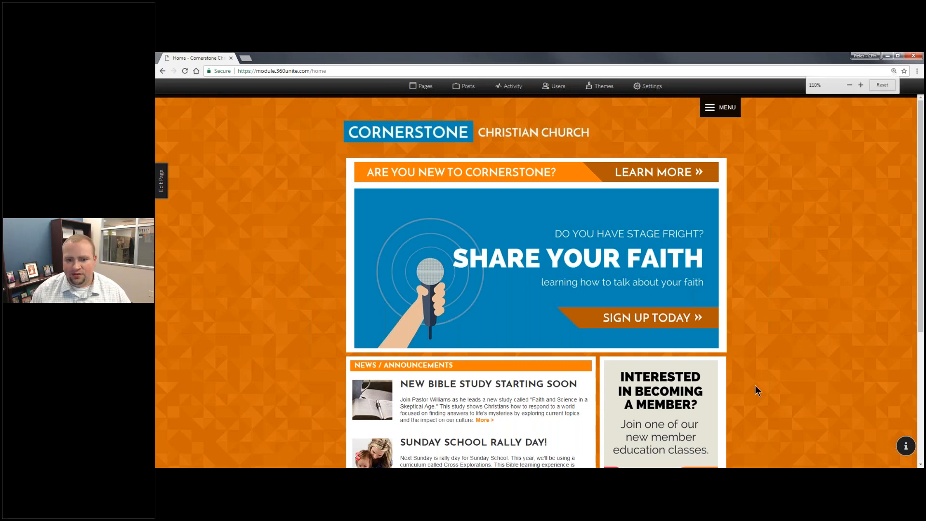
key(ctrl+plus)
key(ctrl+plus)
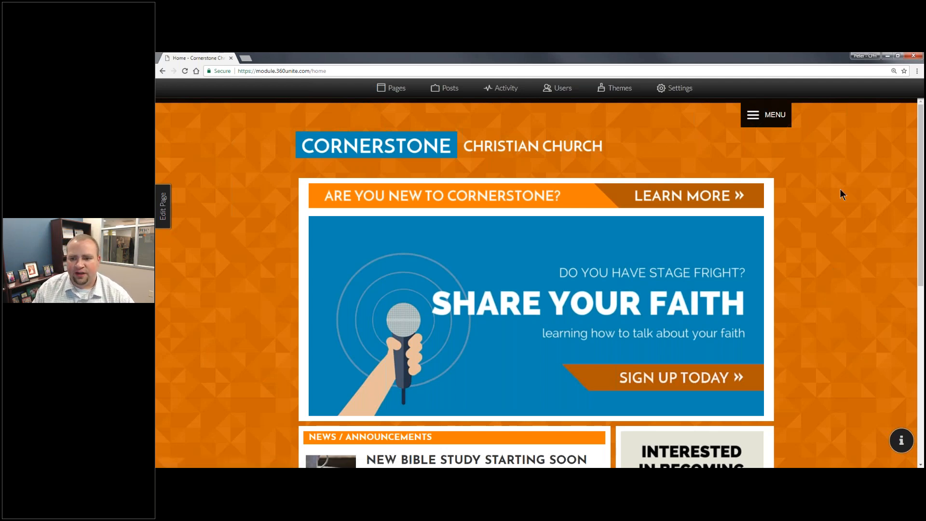
click(752, 115)
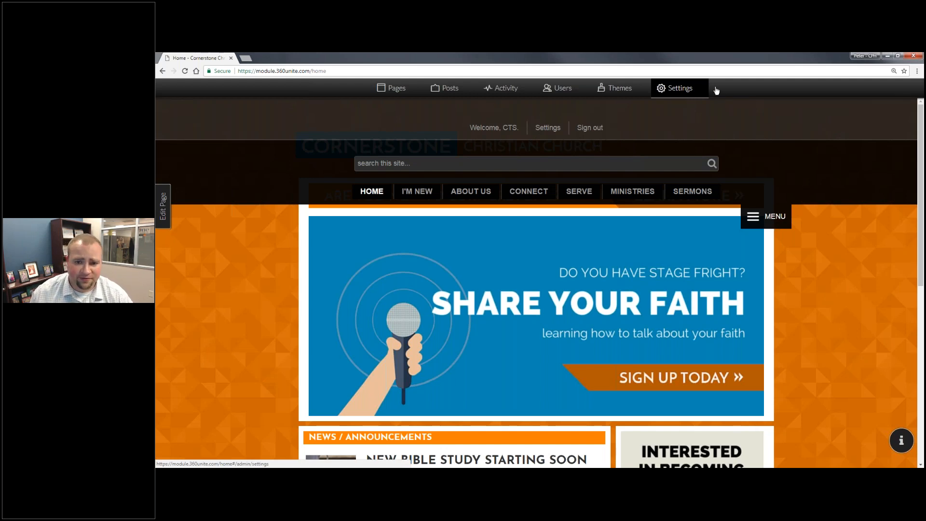
Sign out of the Cornerstone Christian Church site.
click(589, 128)
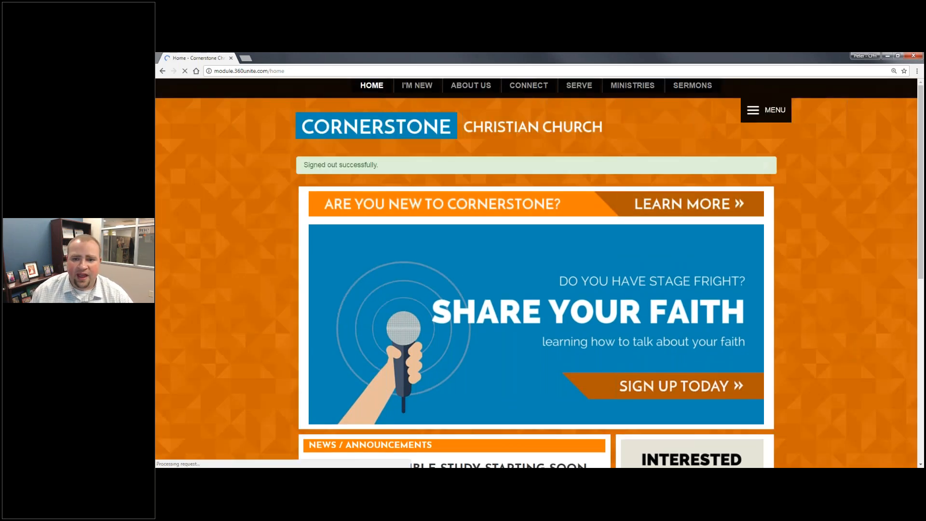
scroll(606, 135, down, 4)
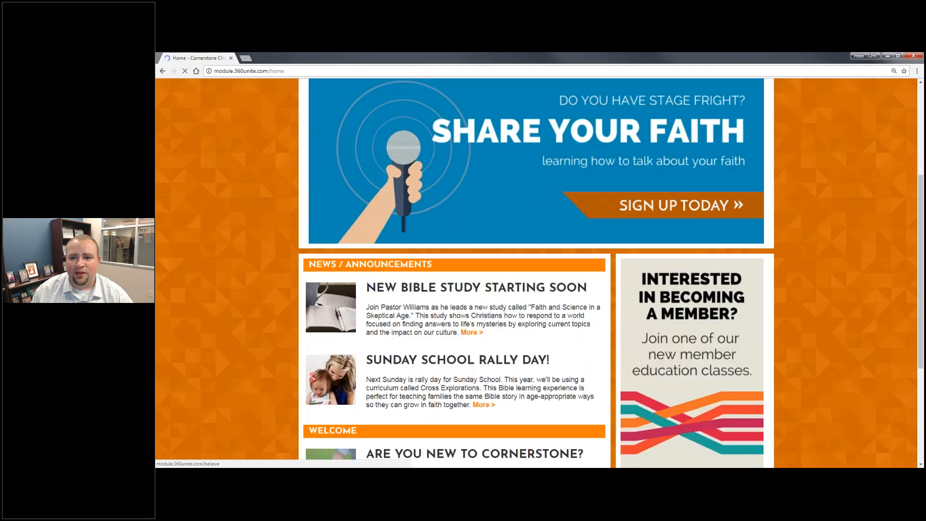
scroll(606, 135, up, 4)
Sign back in as administrator from the site menu's Sign in page.
click(765, 99)
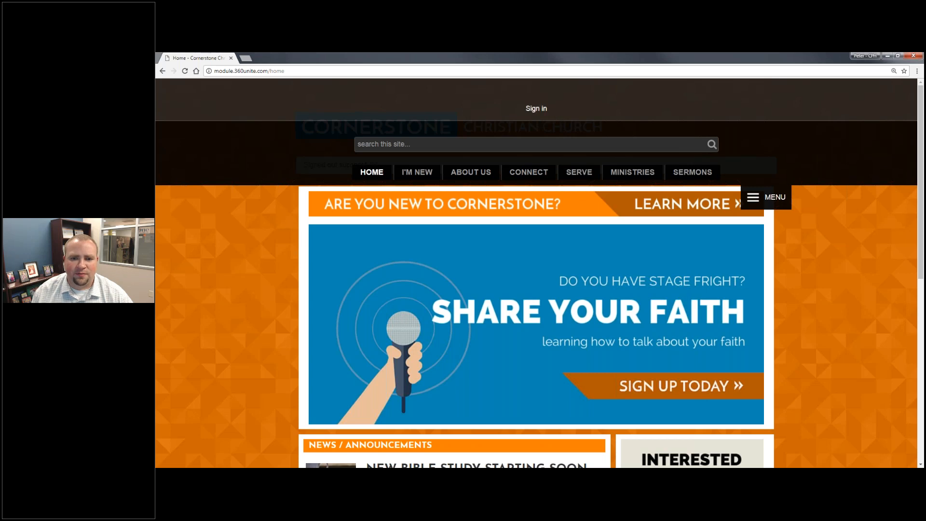
click(537, 109)
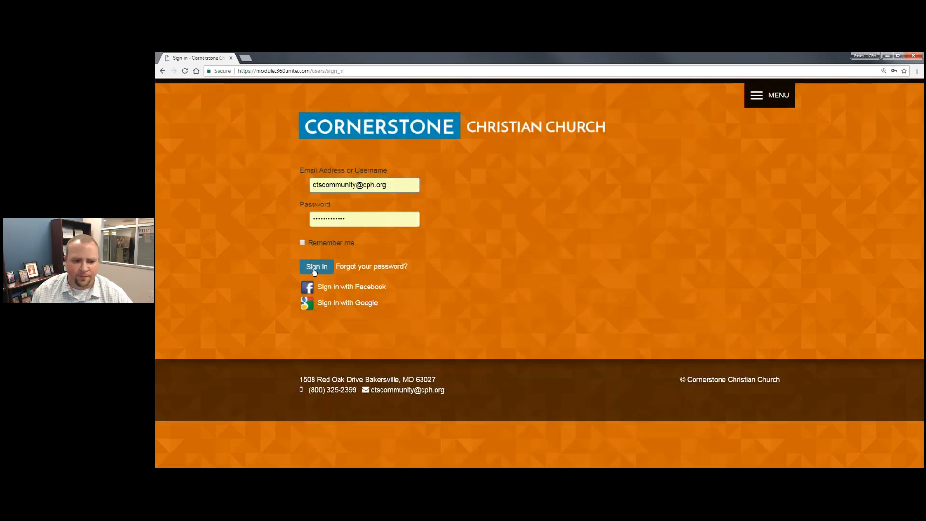
click(316, 268)
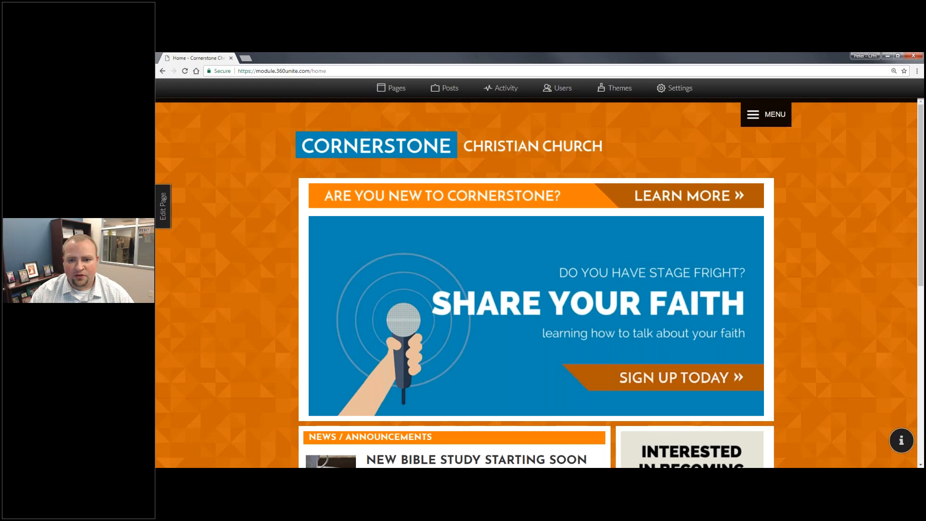
click(670, 89)
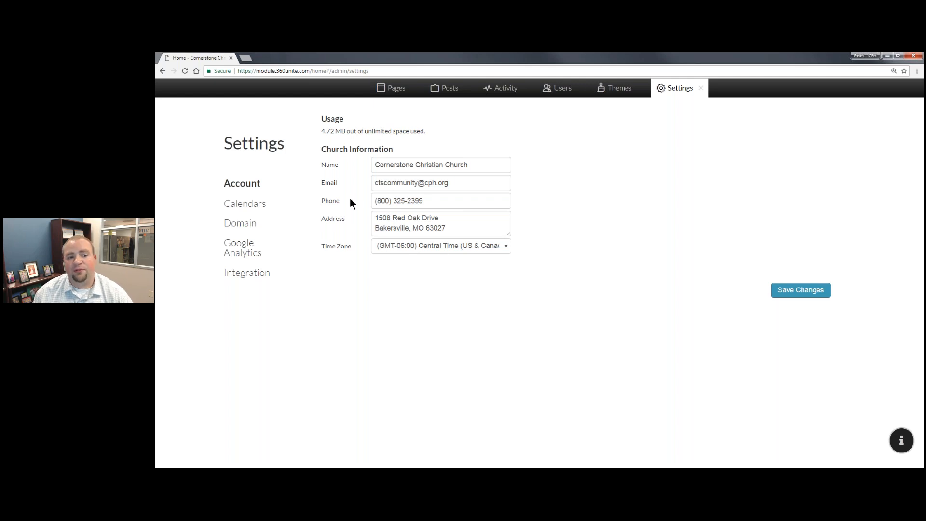
Colour the Baptisms calendar teal and Birthdays red, then go to Domain settings.
click(246, 203)
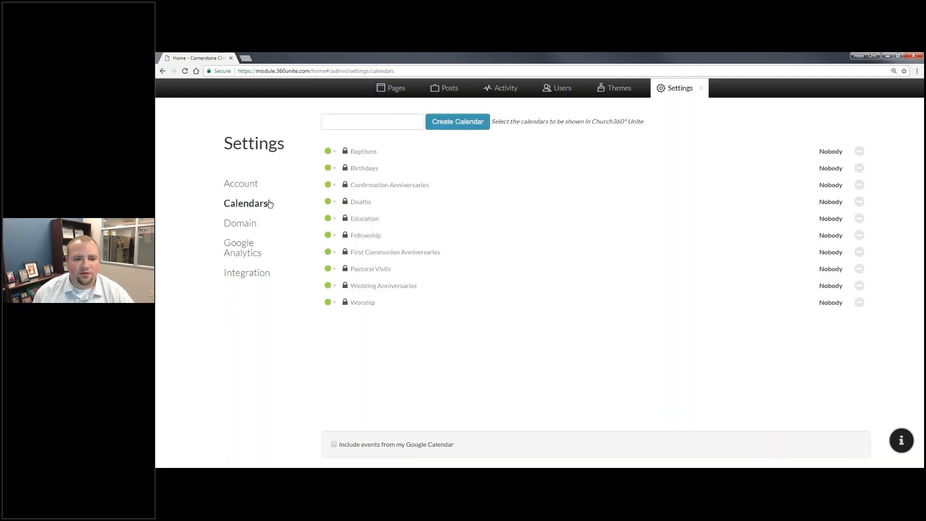
click(331, 151)
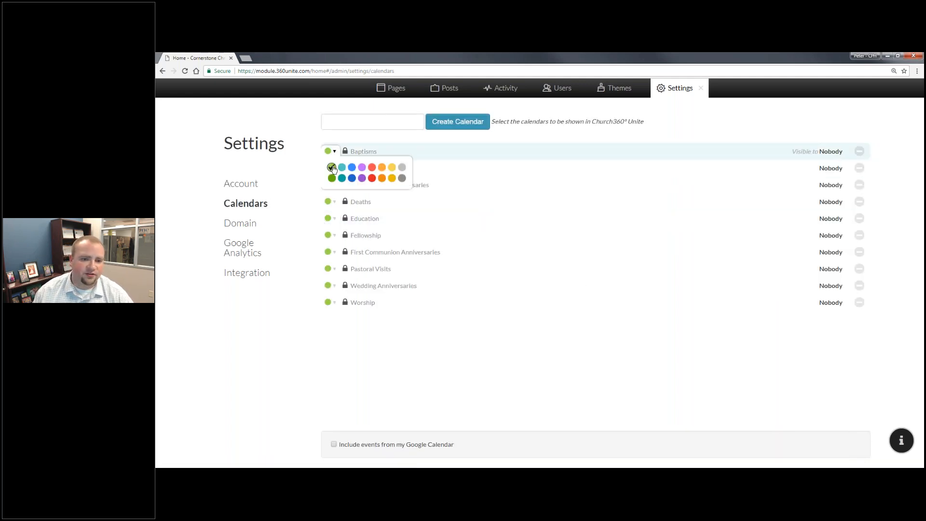
click(341, 167)
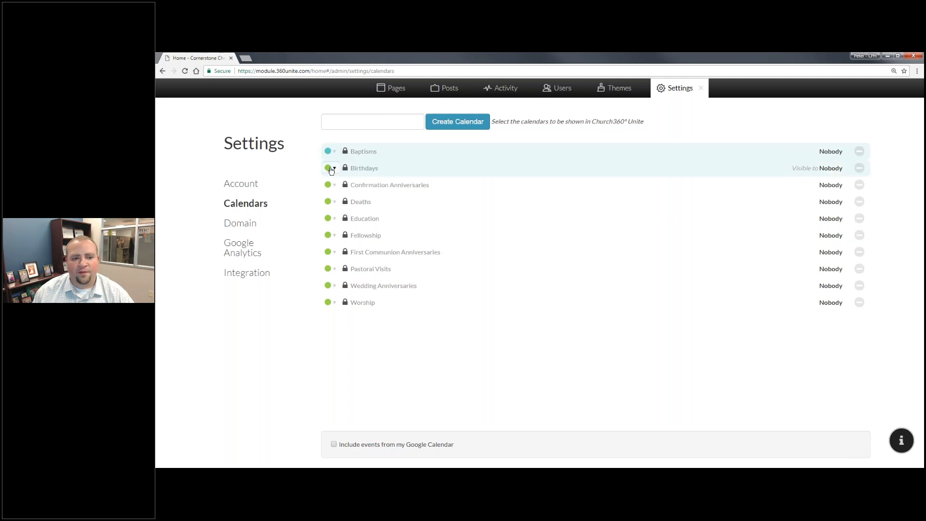
click(332, 168)
click(372, 196)
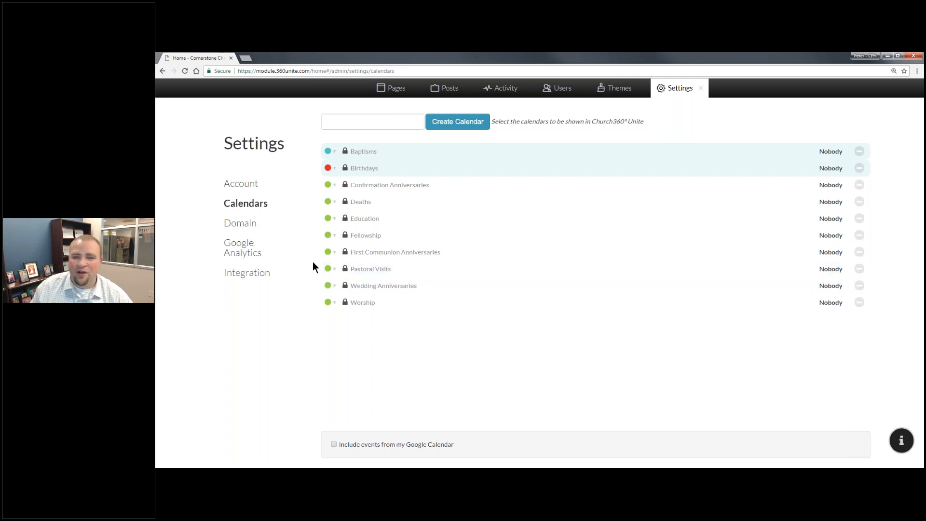
click(239, 223)
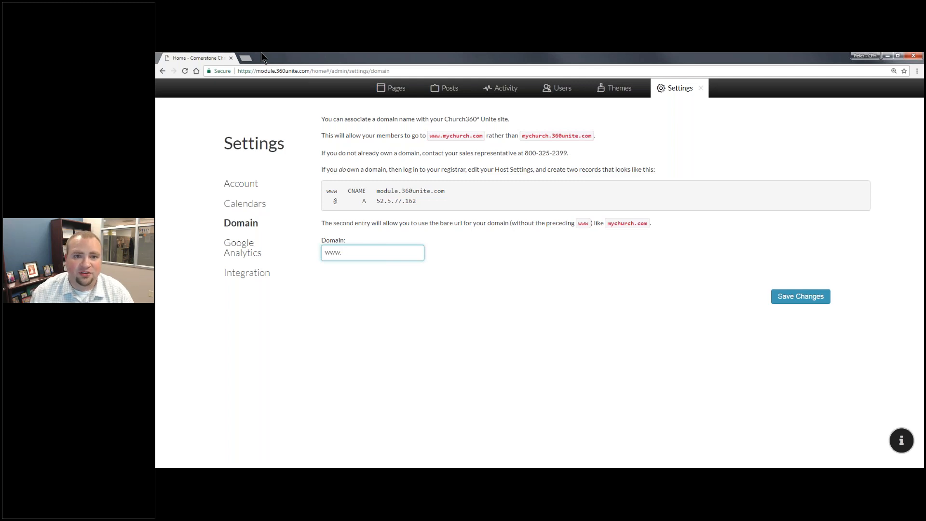
Look through the Google Analytics and Integration settings, then go to the Themes page.
click(243, 251)
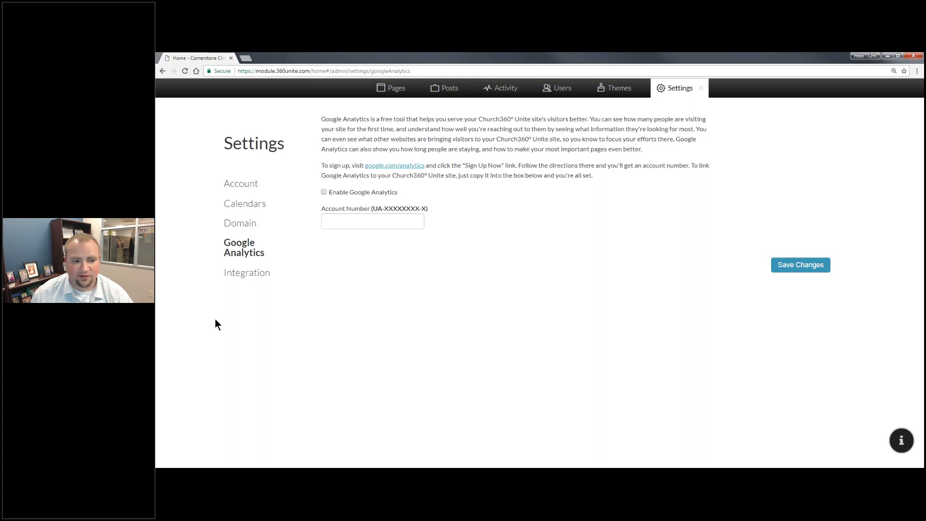
click(249, 273)
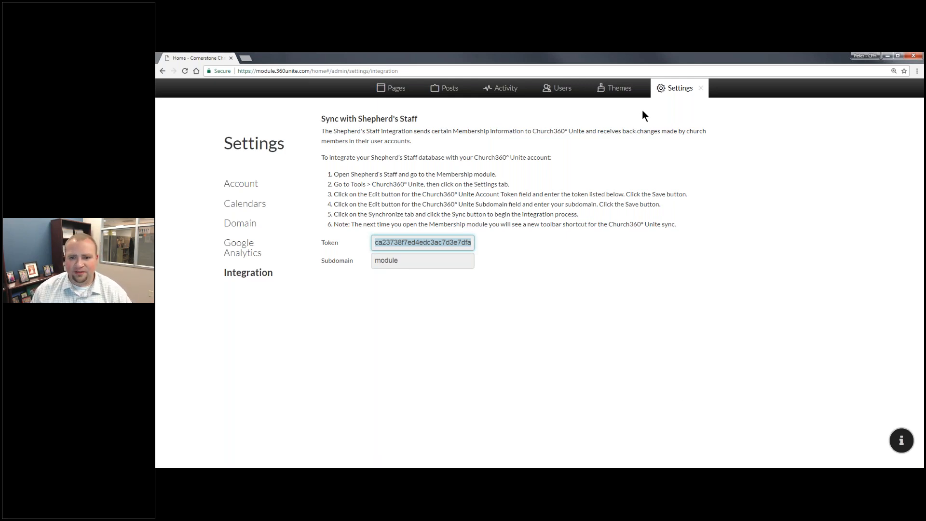
click(702, 91)
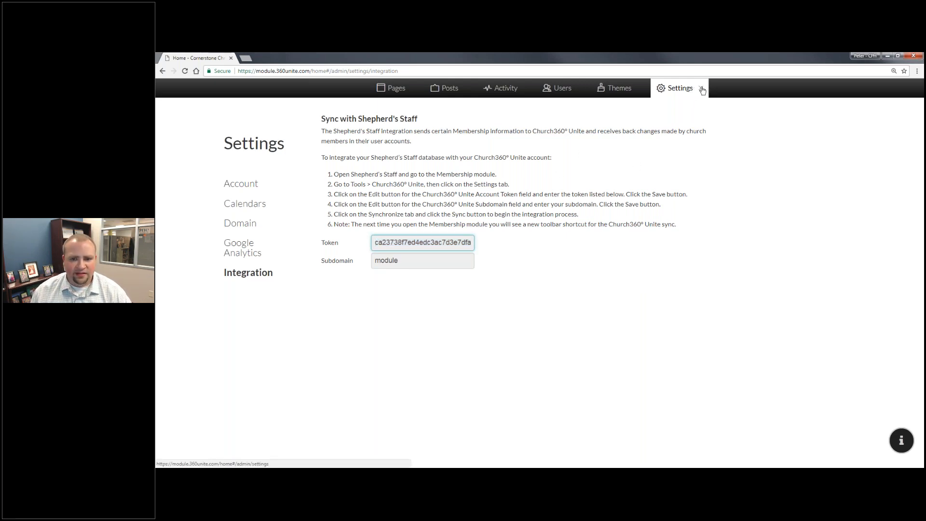
click(614, 88)
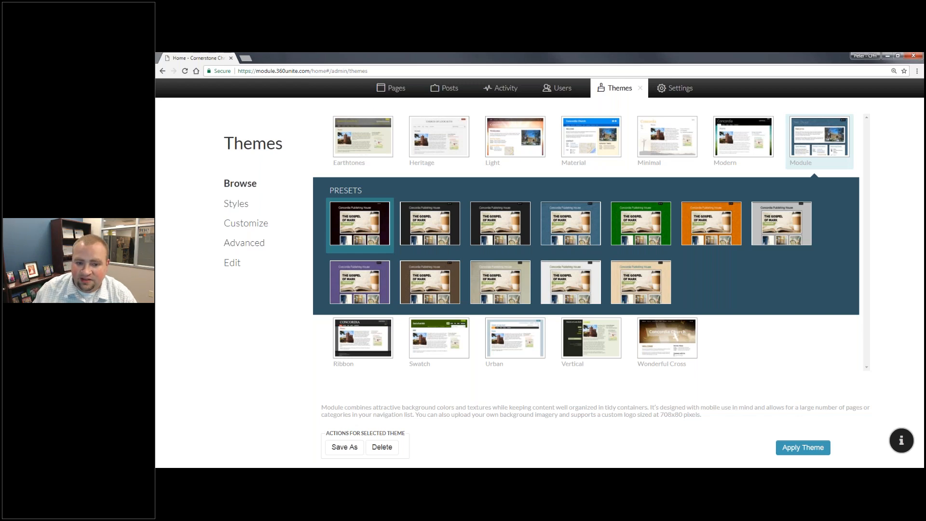
Try the Earthtones theme, then return to Module and select its orange preset.
click(369, 148)
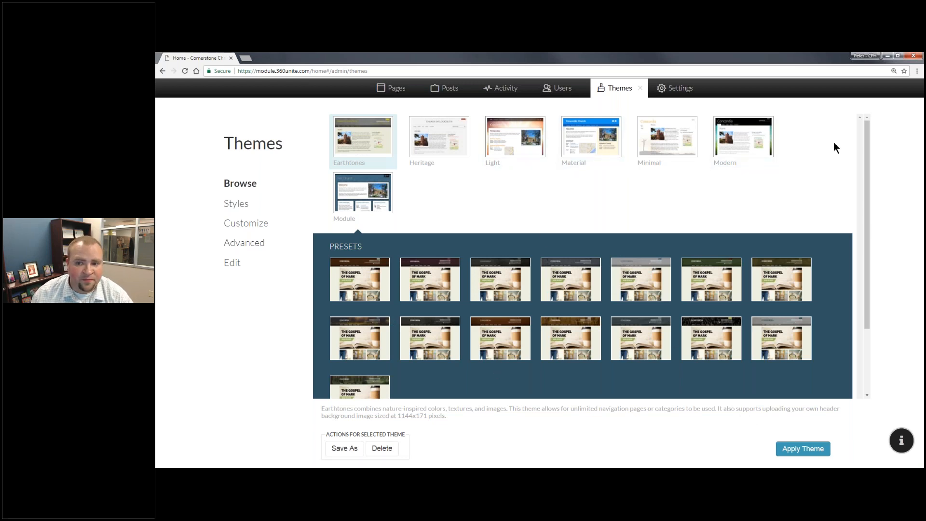
click(374, 199)
click(709, 276)
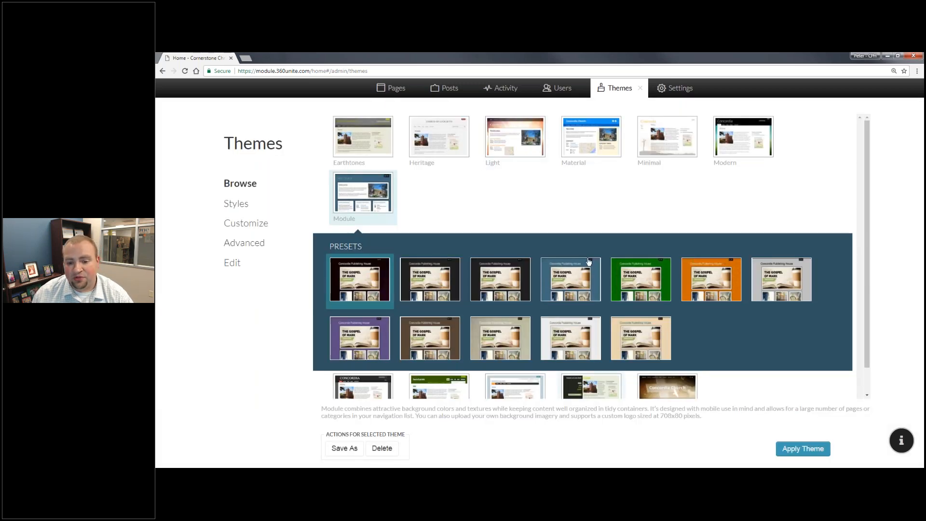
Preview and close the Denim and Parchment presets, then go to Customize.
click(576, 285)
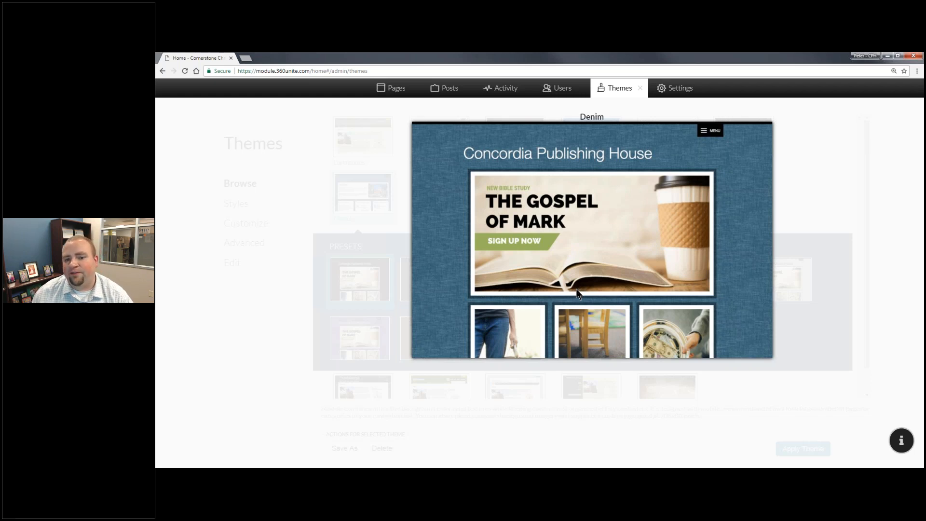
click(576, 289)
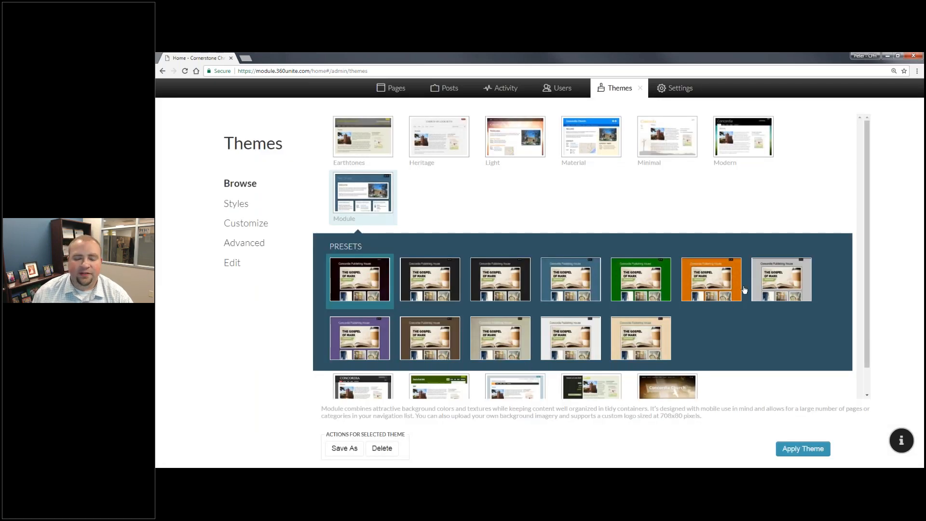
click(760, 284)
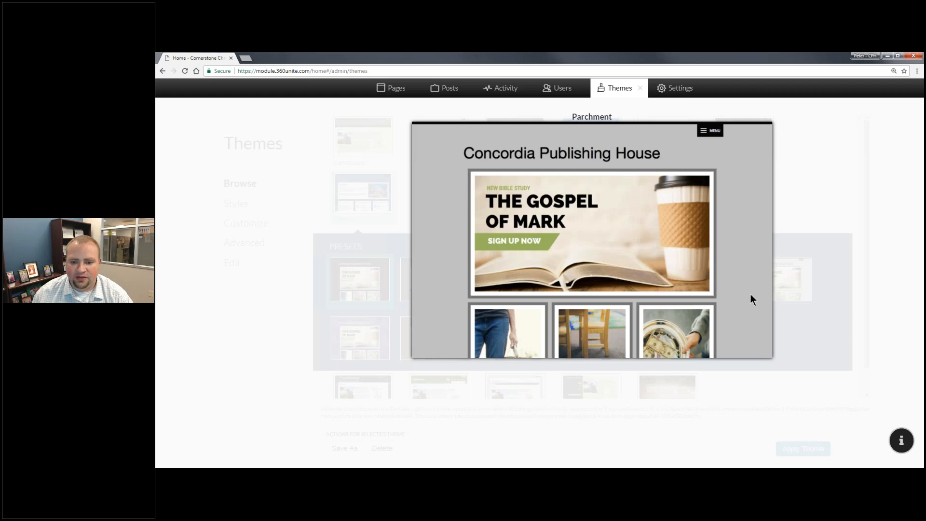
click(592, 316)
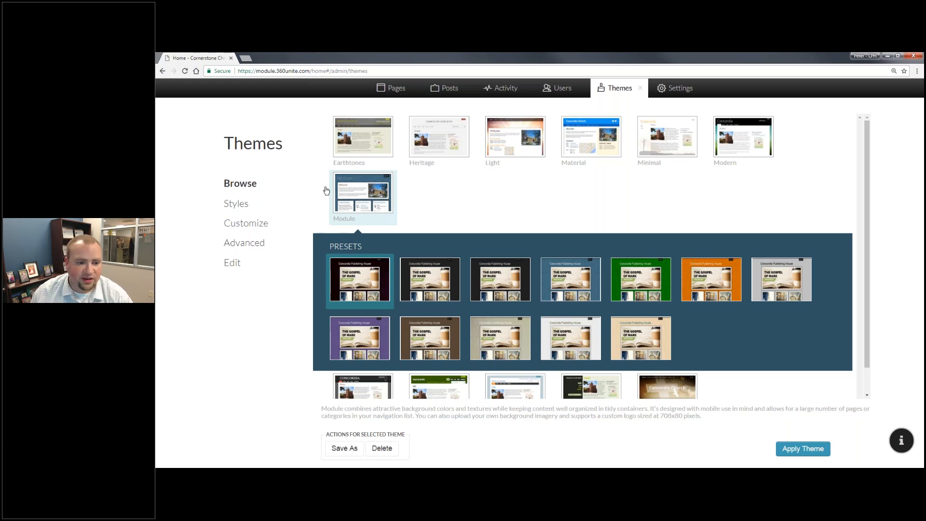
click(253, 223)
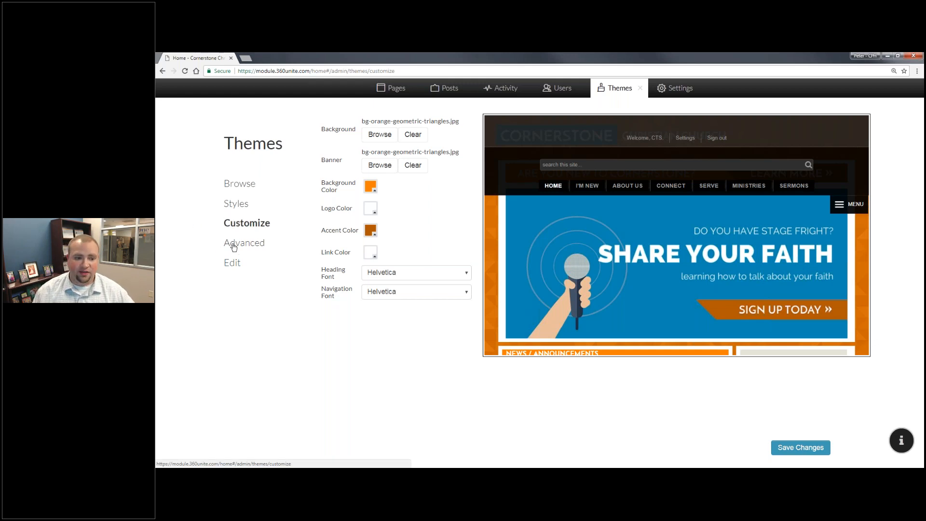
Go to the theme Edit page, which offers cloning the non-editable built-in theme.
click(233, 263)
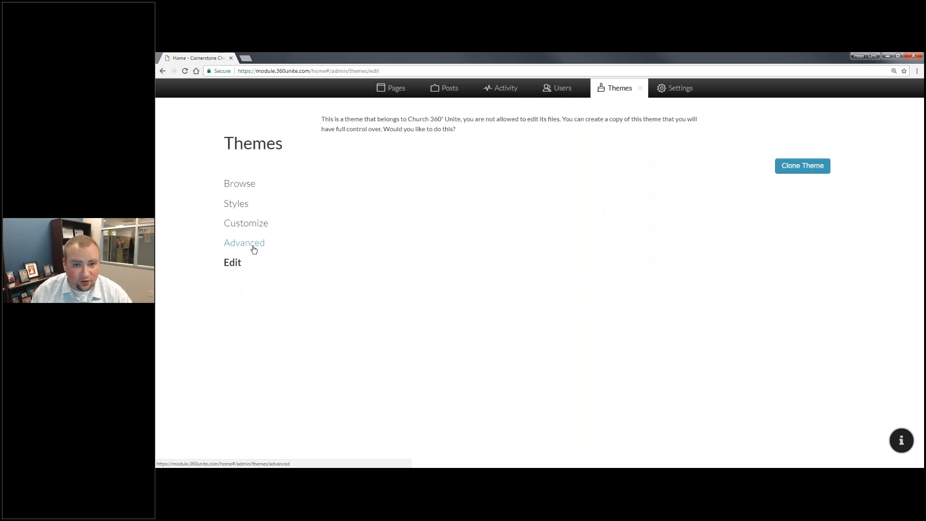
Check the Advanced Custom Headers and Scripts, then view the Heading 1–6 and Normal styles.
click(253, 246)
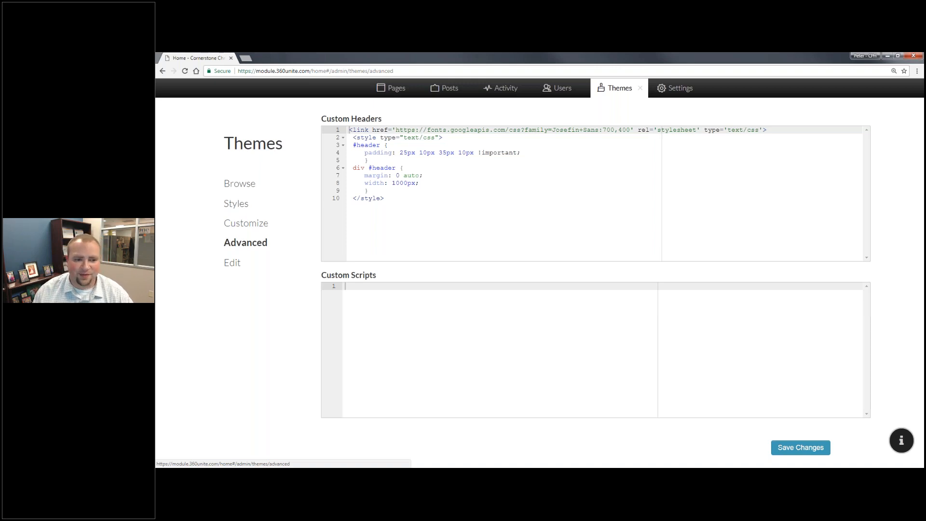
click(247, 211)
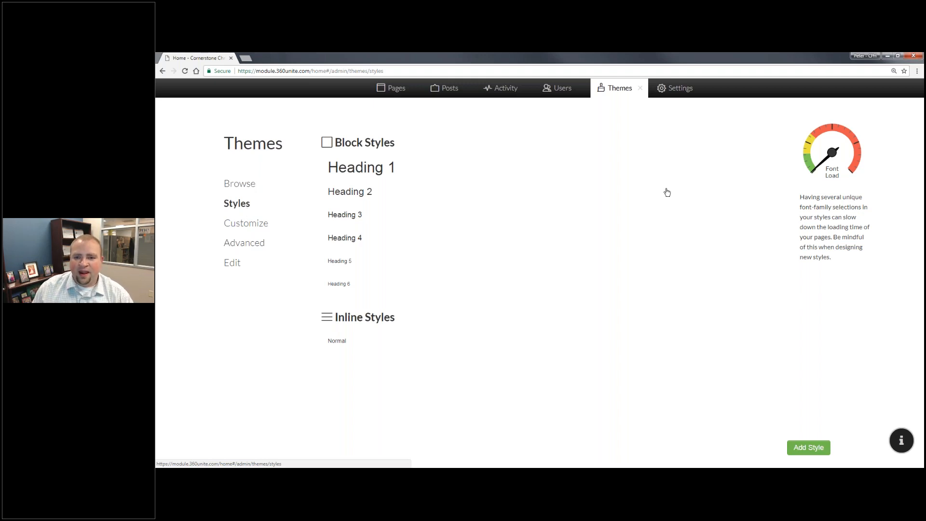
Close the Themes Styles panel using the X in the admin bar.
click(639, 88)
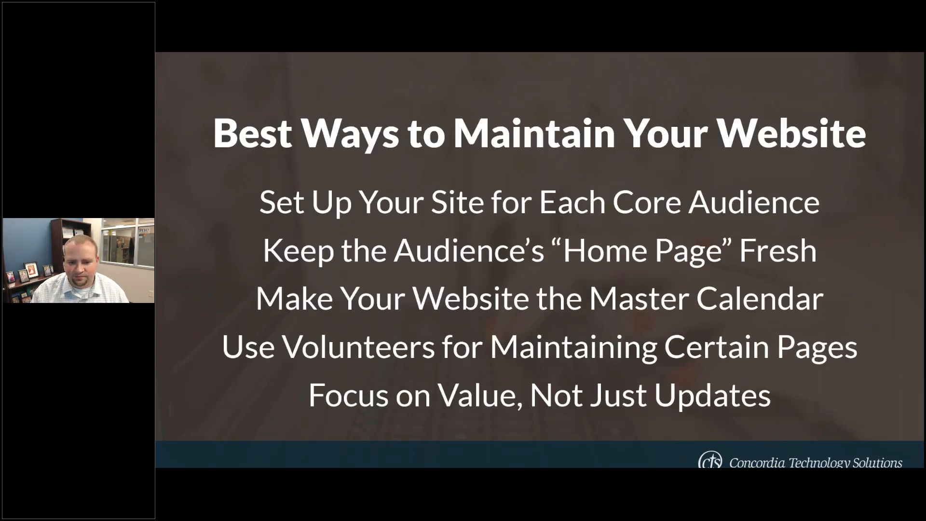
Switch from the website-maintenance tips slide back to the church site in the browser.
key(alt+Tab)
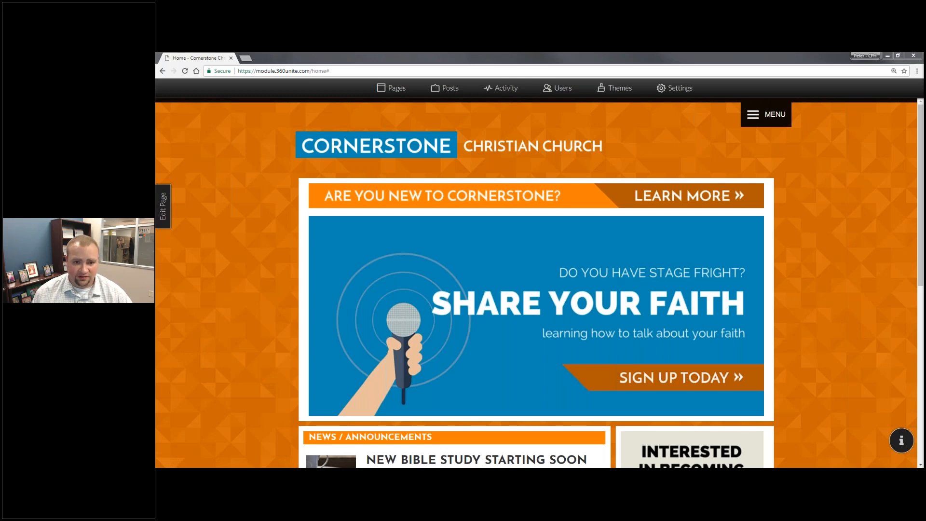
Focus the browser, view the Pages manager's menu items, then close it.
click(395, 91)
click(395, 90)
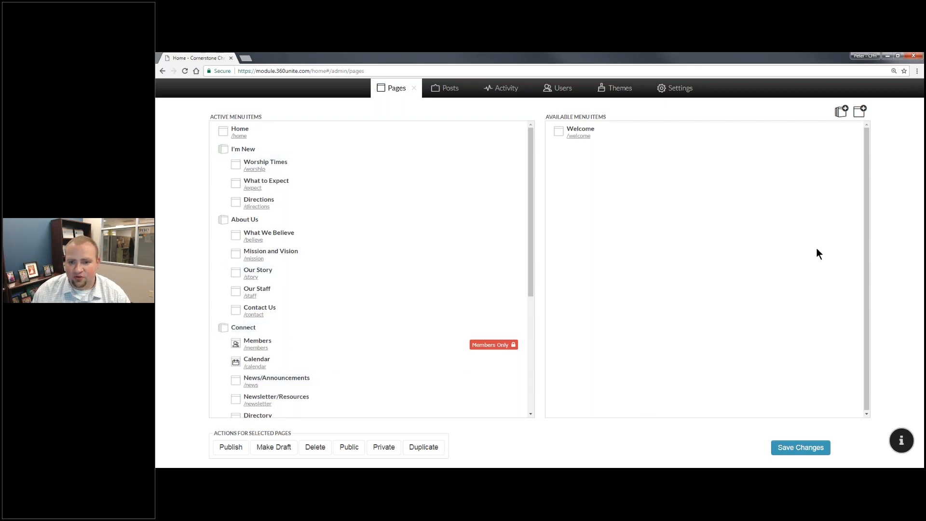
click(415, 89)
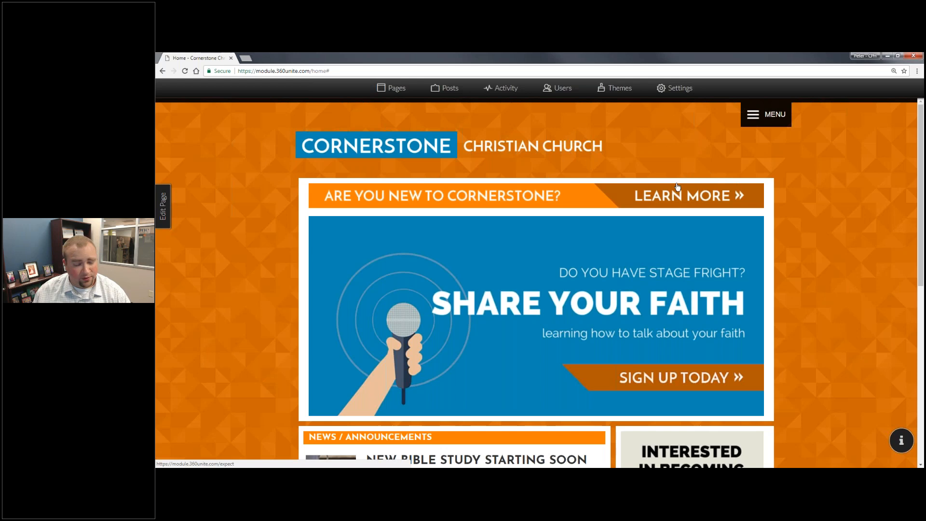
click(757, 118)
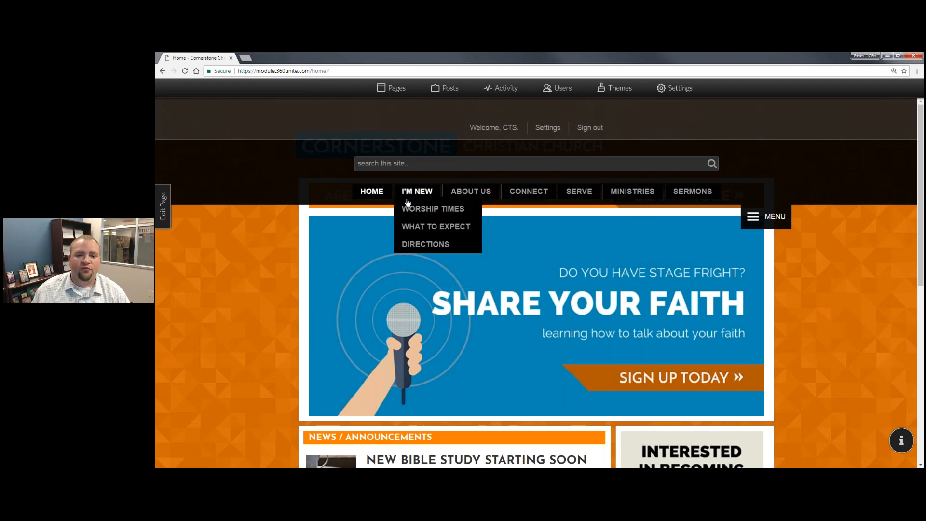
mouse_move(458, 192)
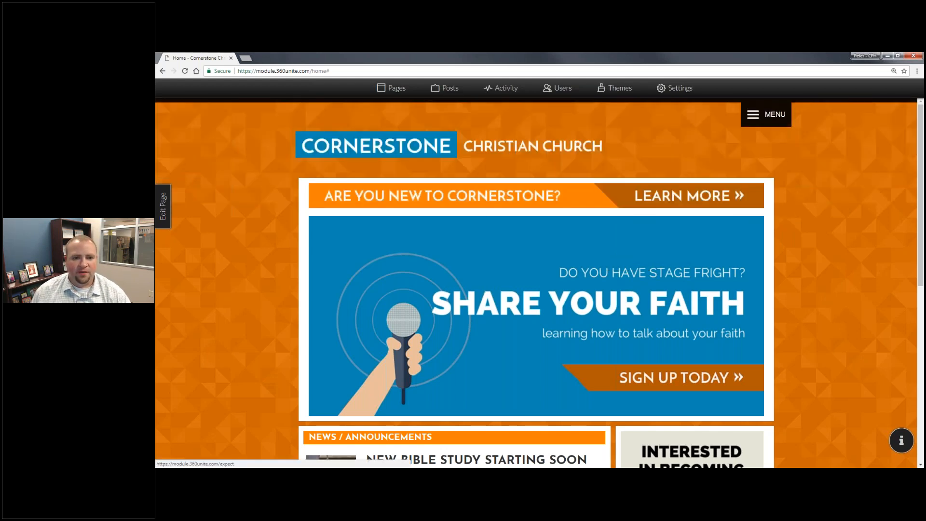
click(386, 88)
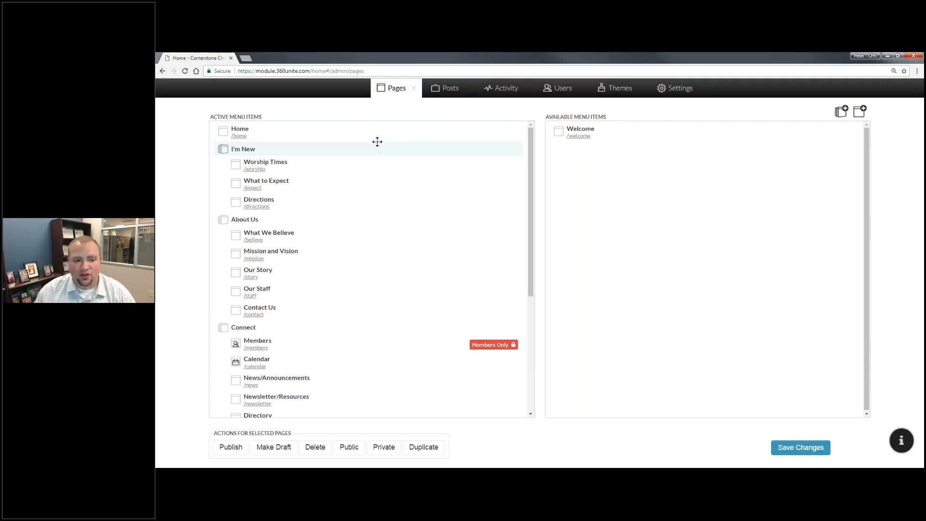
click(289, 166)
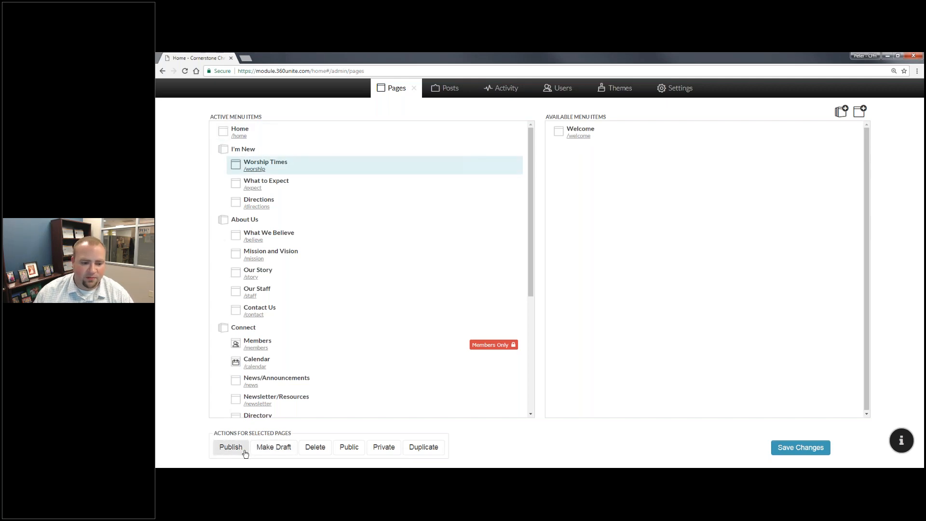
scroll(349, 347, down, 4)
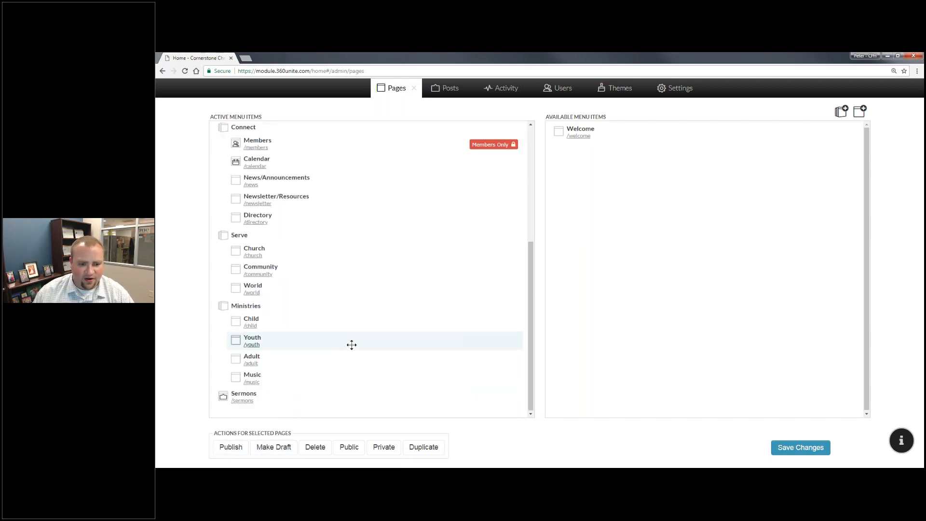
scroll(316, 355, up, 4)
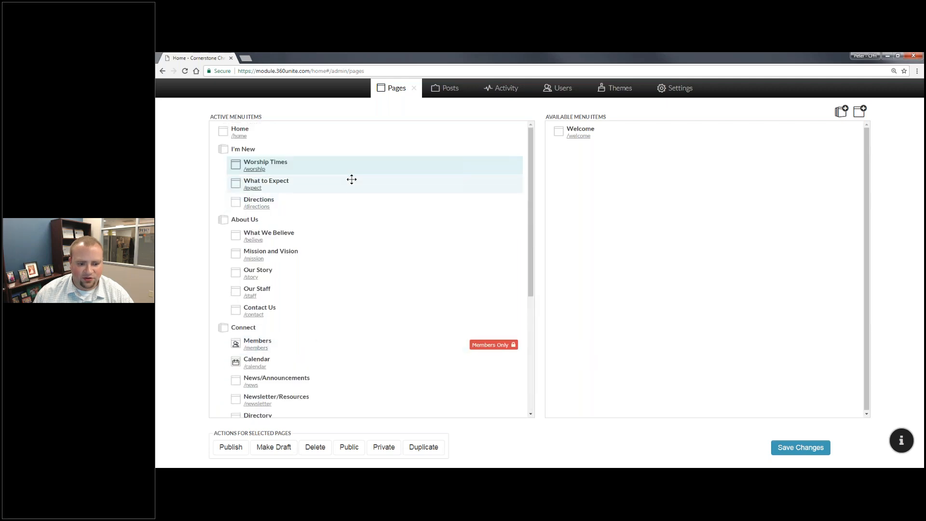
click(273, 446)
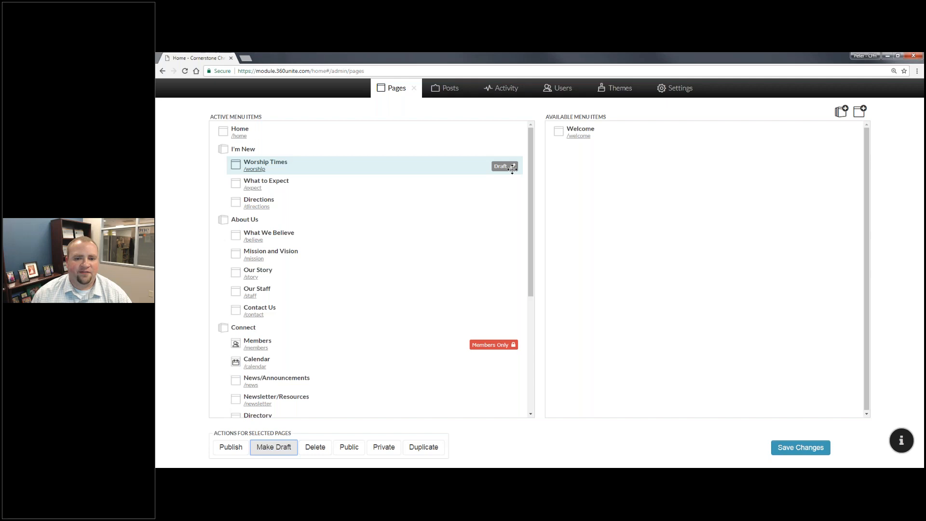
click(229, 447)
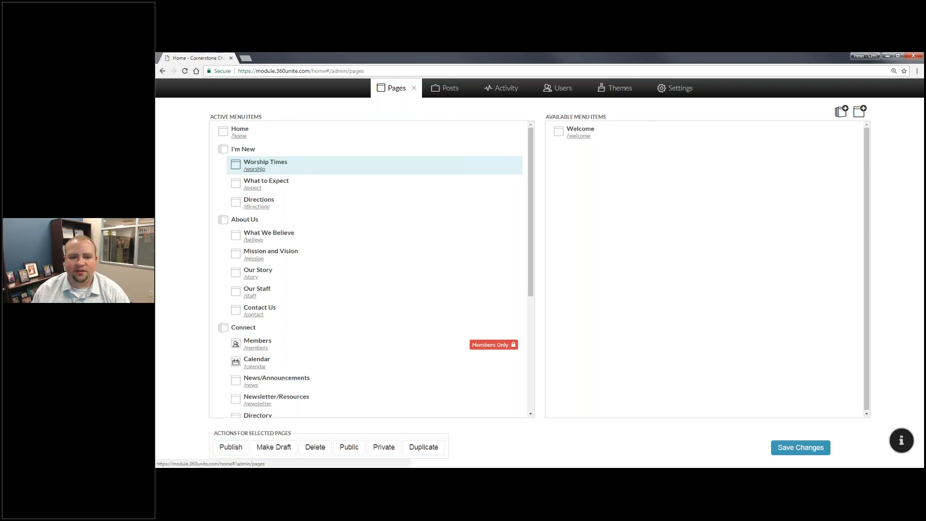
click(413, 88)
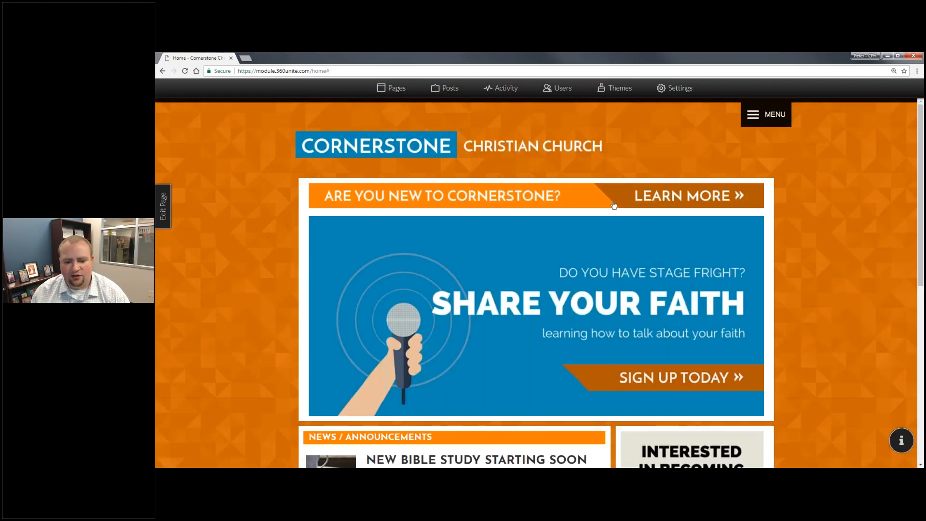
Scroll down and back up the Cornerstone home page, then reopen the page manager.
scroll(607, 211, down, 4)
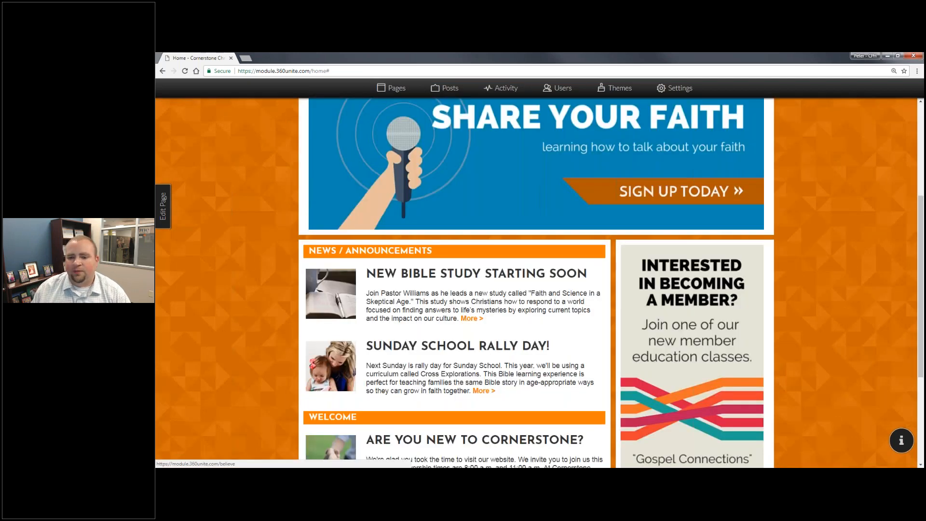
scroll(616, 397, down, 1)
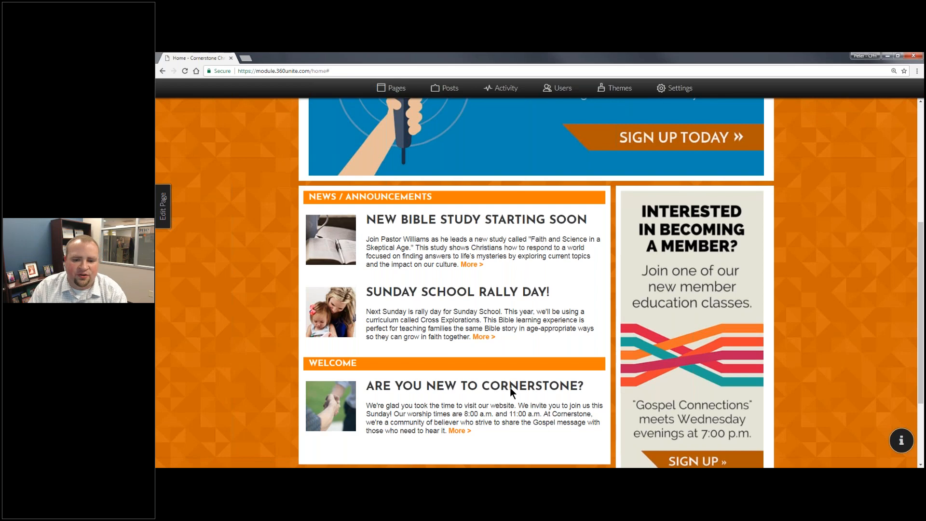
scroll(600, 302, down, 3)
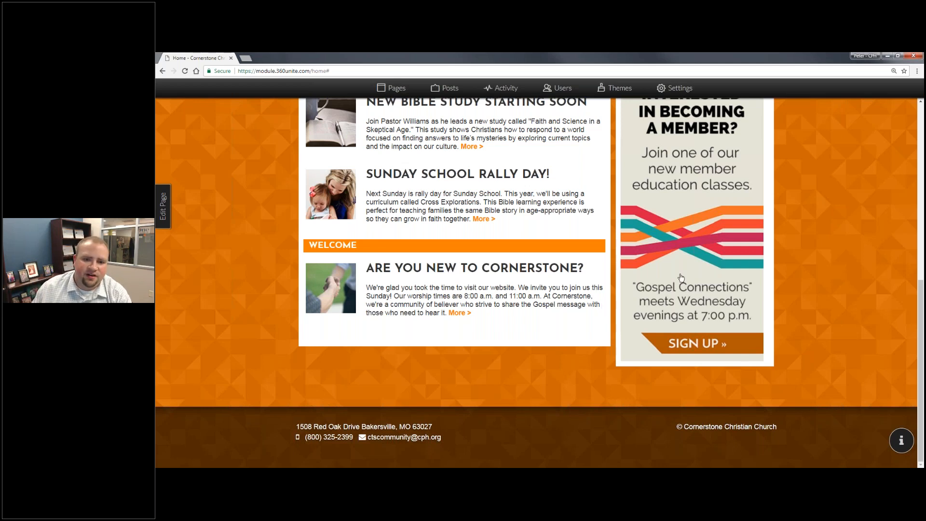
scroll(548, 267, up, 1)
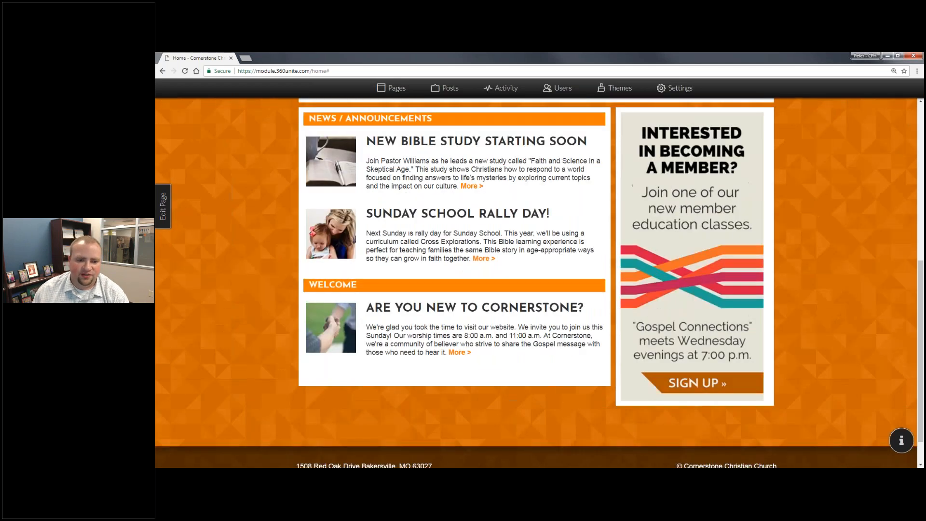
scroll(548, 267, up, 1)
scroll(548, 266, up, 2)
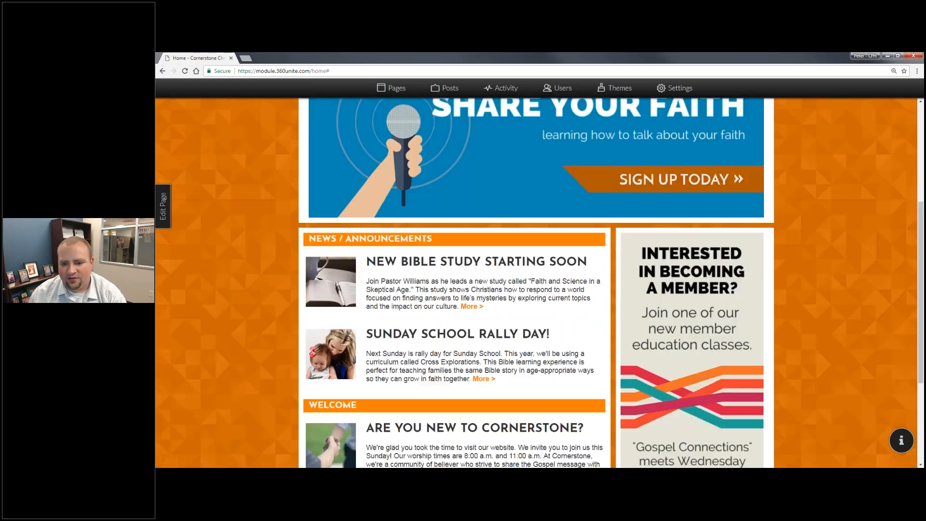
scroll(658, 242, up, 3)
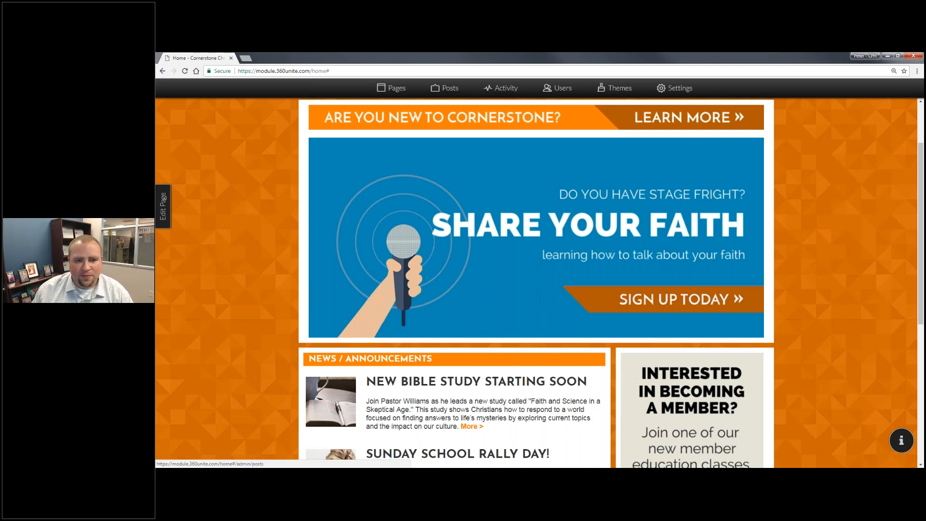
click(404, 83)
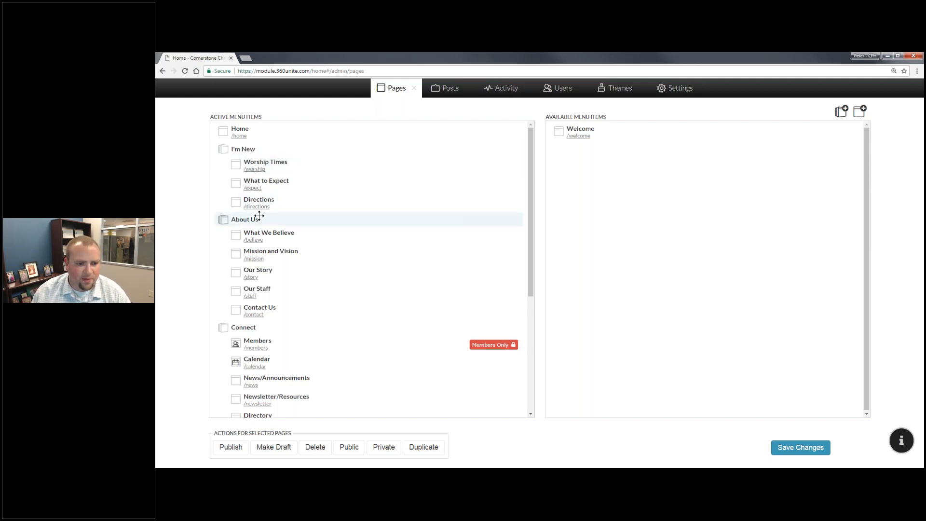
Scroll through the Active Menu Items list to see which pages are Members Only.
scroll(260, 256, down, 4)
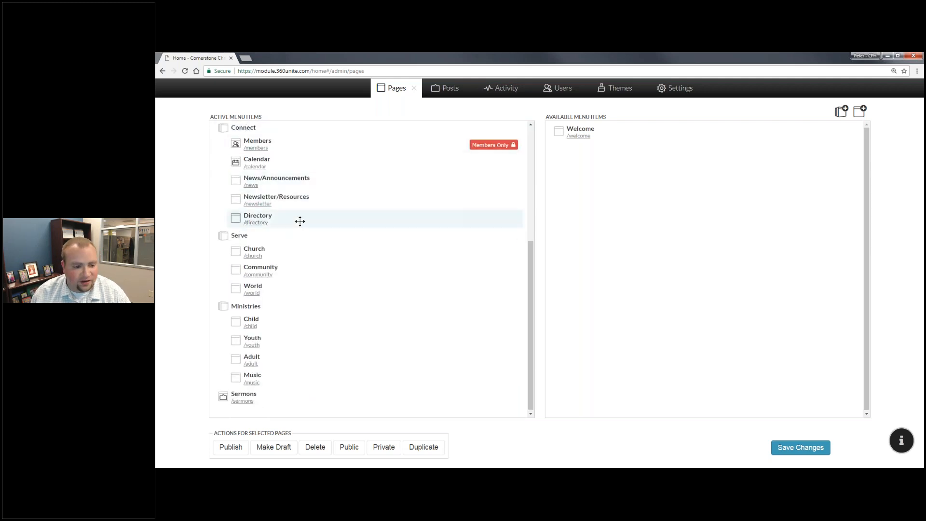
scroll(385, 401, up, 4)
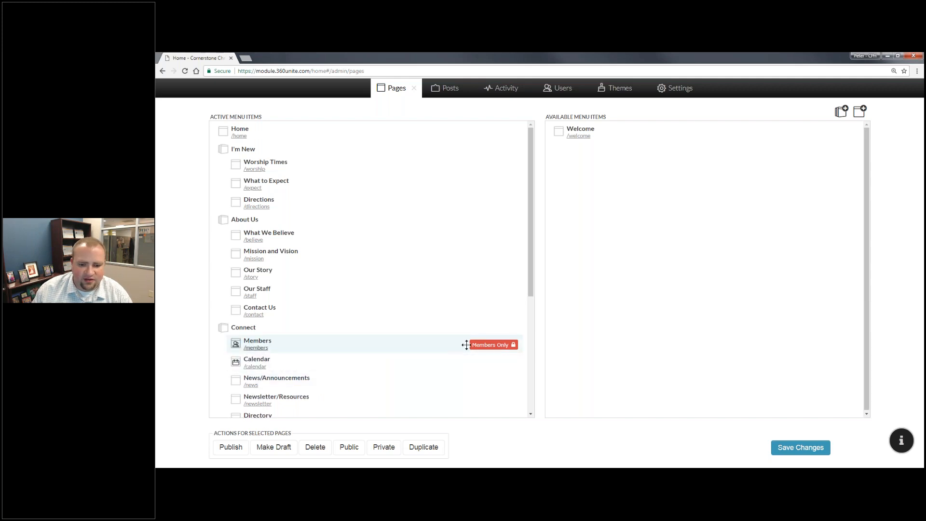
scroll(485, 342, down, 4)
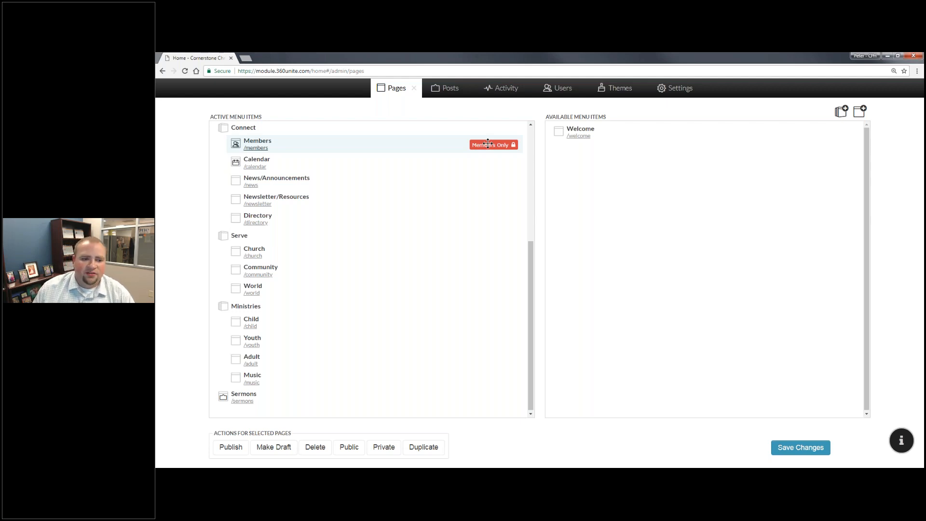
Mark the Directory page and the Youth page under Ministries as Members Only.
click(283, 218)
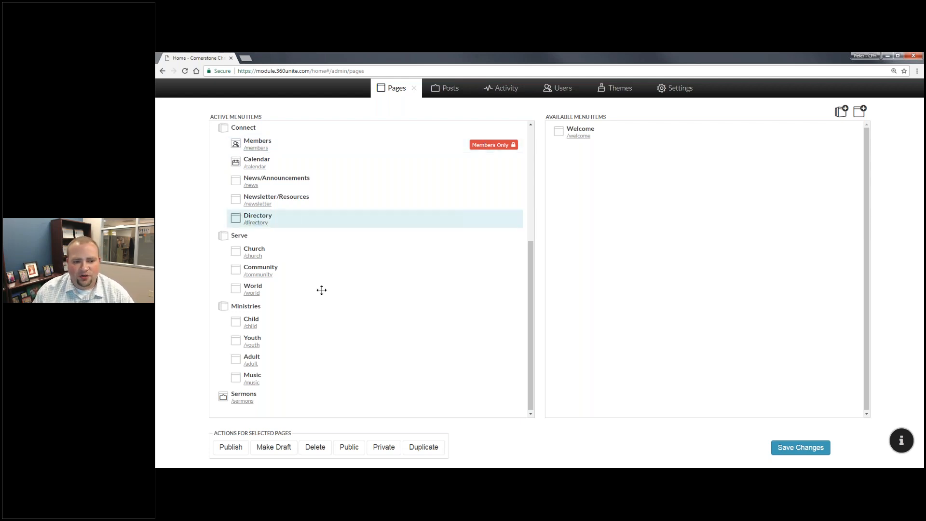
click(384, 447)
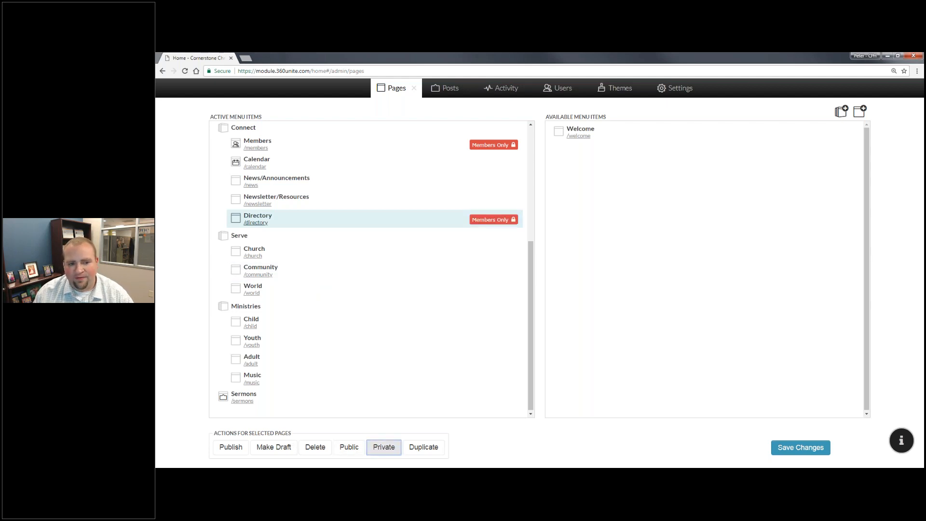
click(366, 341)
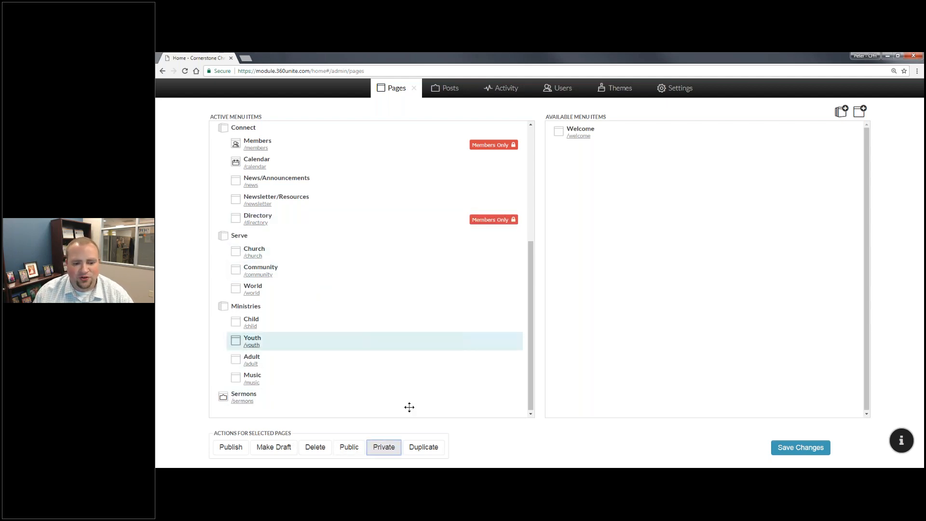
click(387, 447)
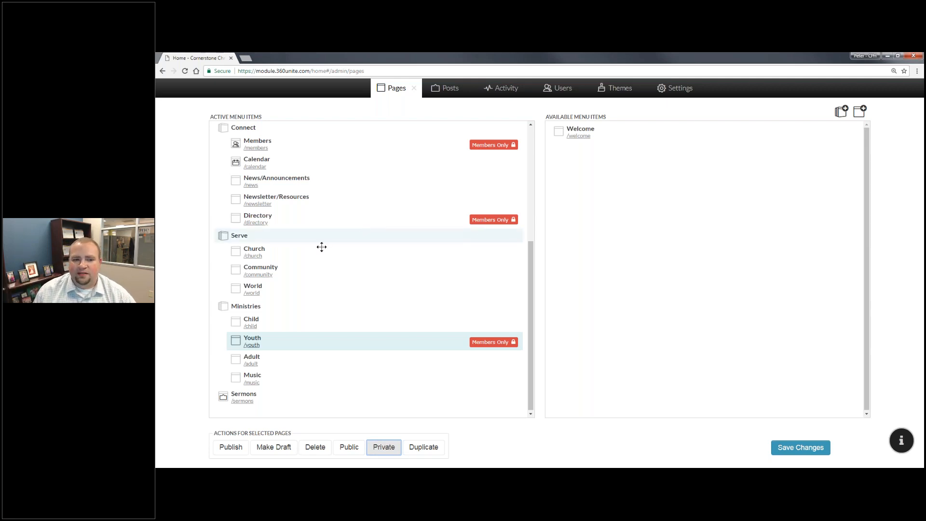
scroll(321, 247, up, 4)
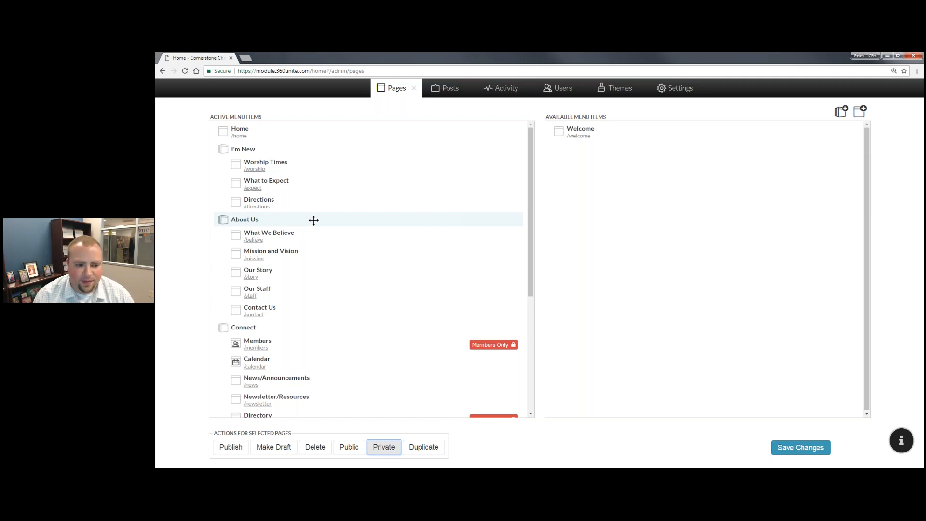
scroll(314, 244, down, 4)
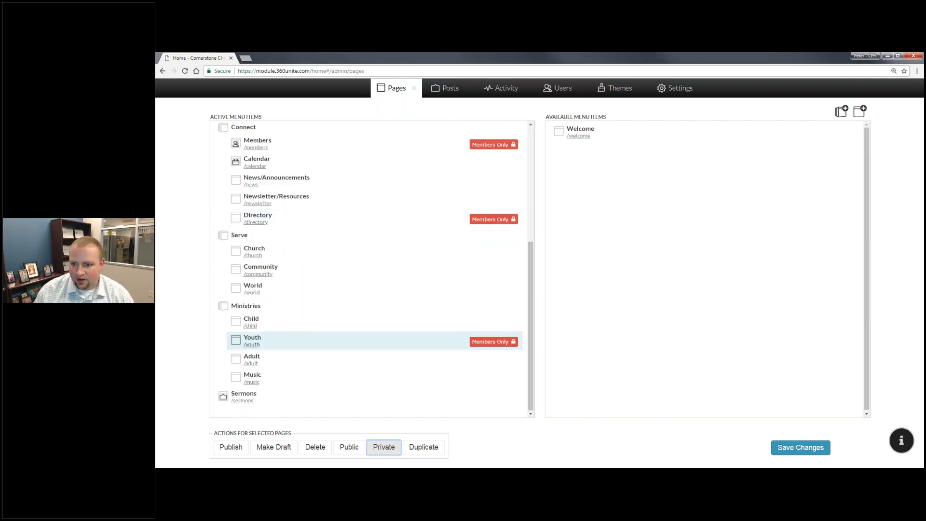
Add a new menu group named 'Members' and move it lower in the menu.
click(840, 113)
text(Members)
key(Return)
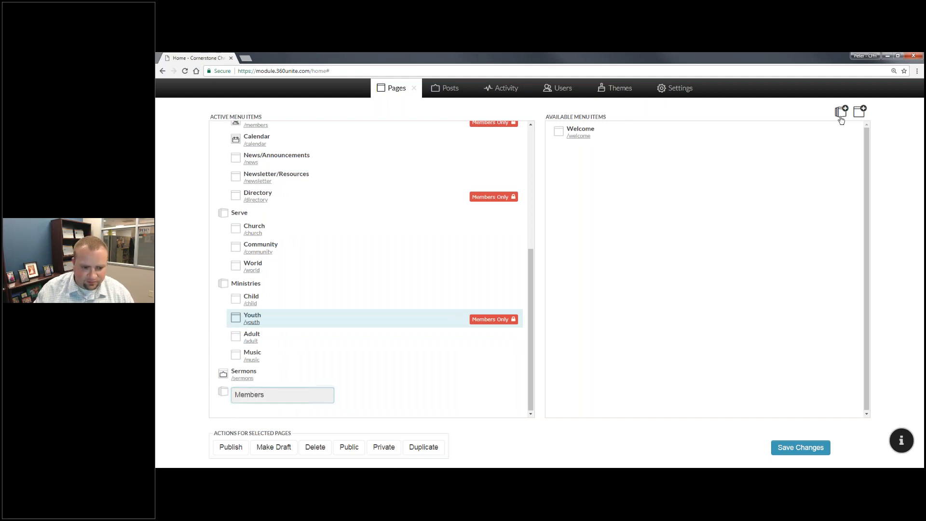
drag(264, 134, 339, 379)
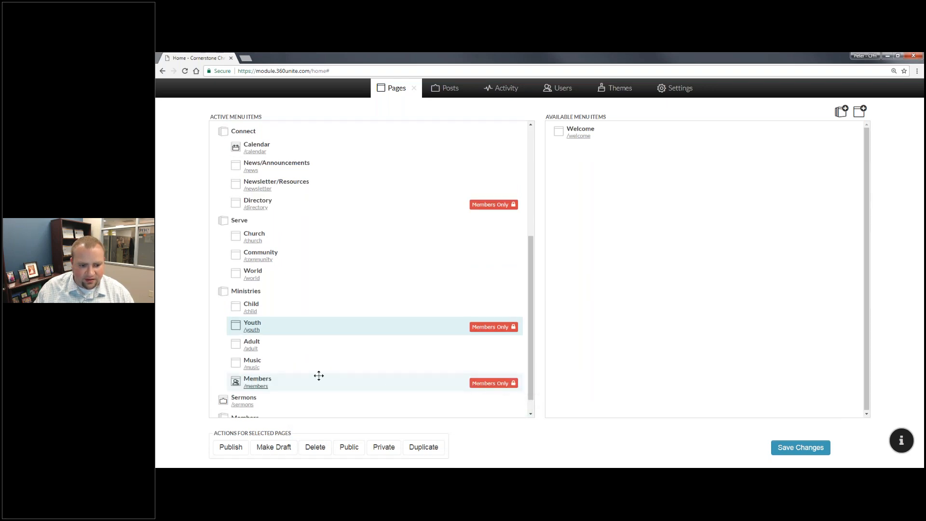
Move the Members, Directory, News/Announcements and Newsletter/Resources pages into the Members group.
scroll(318, 375, down, 1)
drag(230, 399, 292, 384)
drag(281, 381, 317, 400)
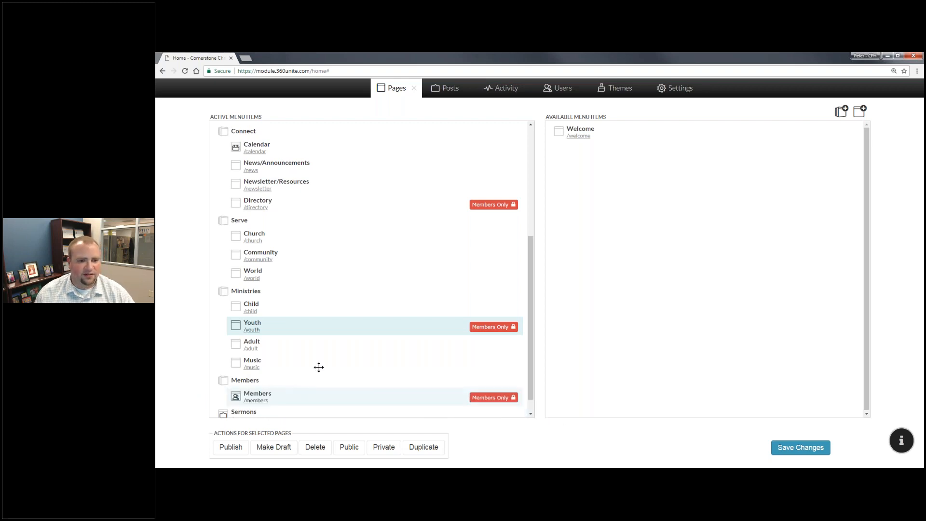
scroll(295, 326, up, 5)
scroll(275, 196, down, 5)
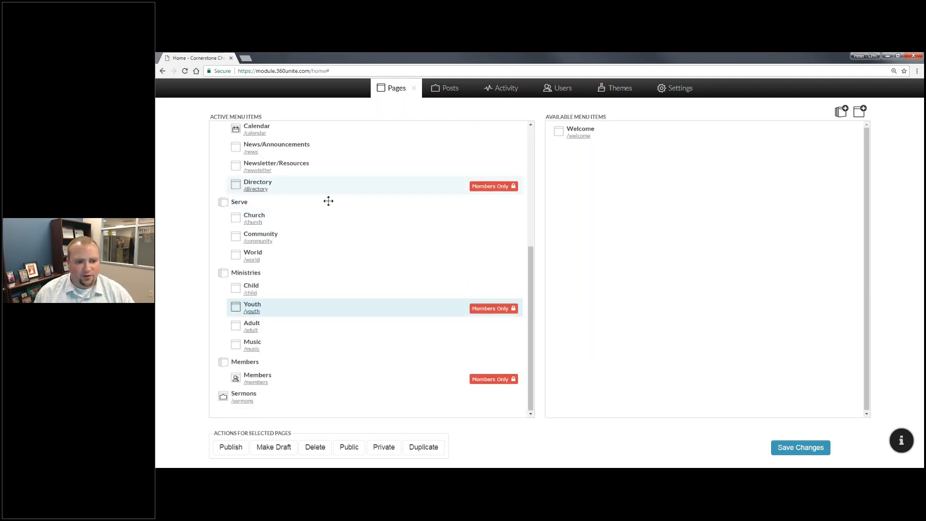
mouse_move(353, 389)
mouse_down()
mouse_move(347, 409)
mouse_move(347, 399)
mouse_up()
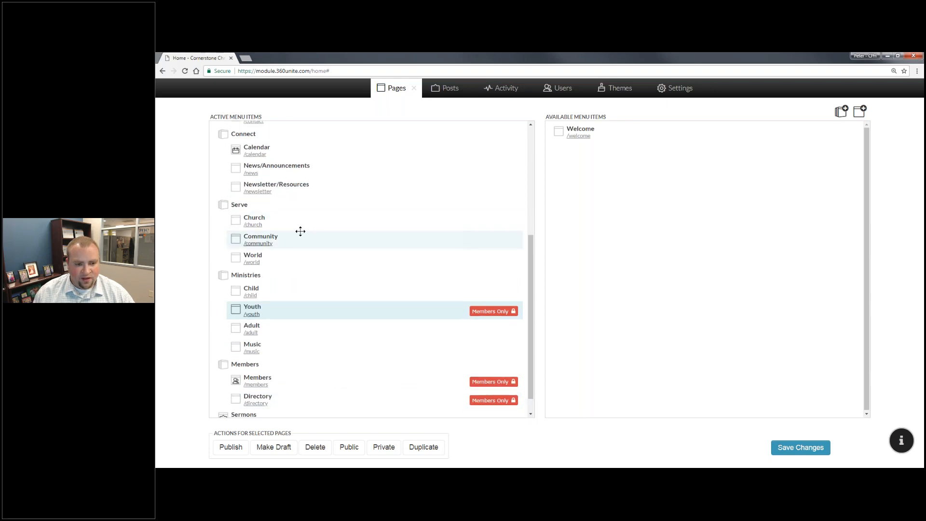
scroll(302, 220, up, 1)
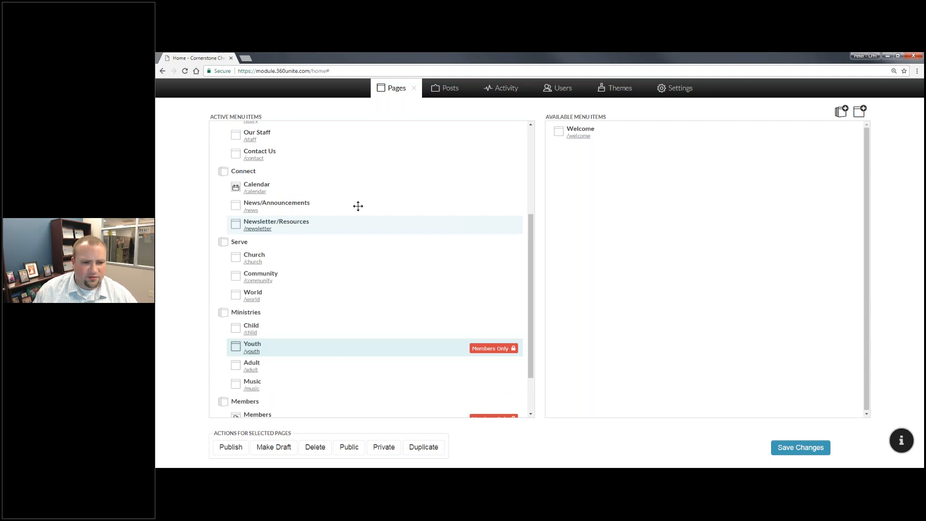
scroll(291, 186, down, 1)
scroll(291, 186, down, 1)
drag(281, 151, 391, 387)
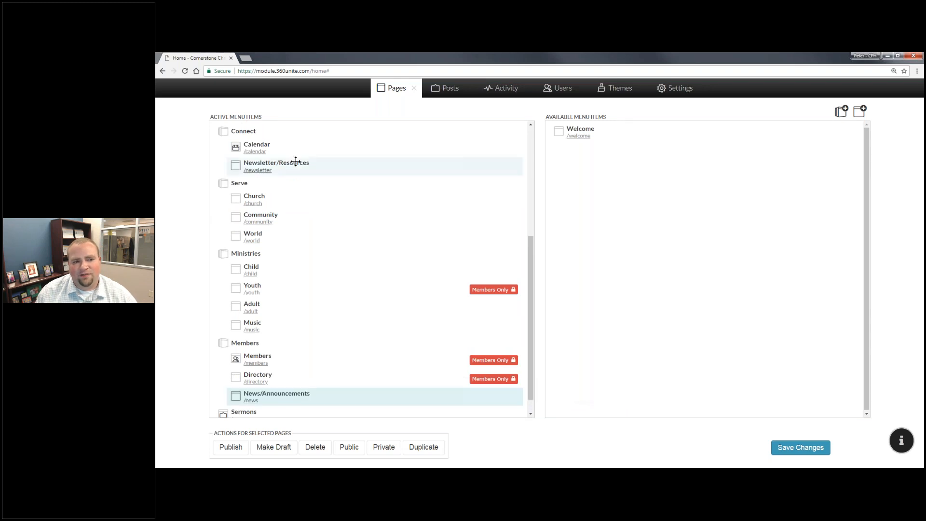
drag(405, 444, 366, 392)
Make News/Announcements, Newsletter/Resources, Church, Community and World pages Members Only.
click(379, 448)
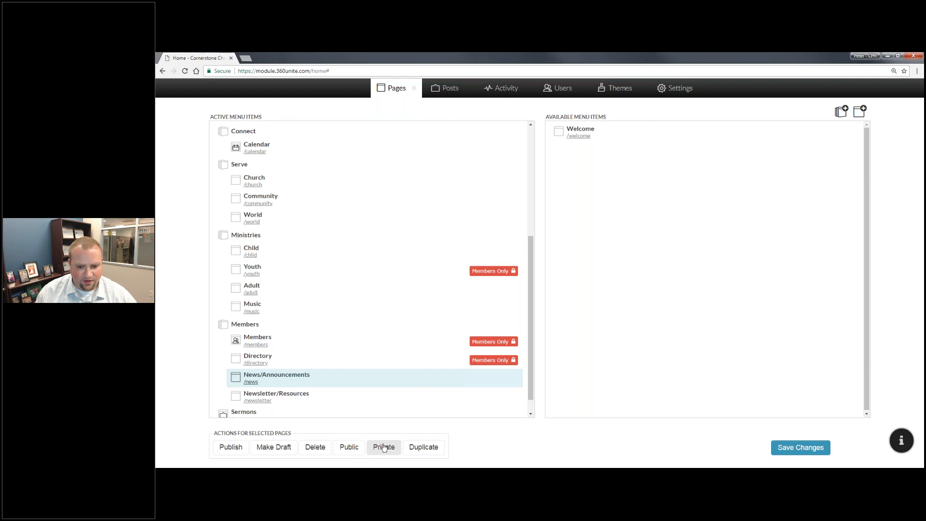
click(380, 400)
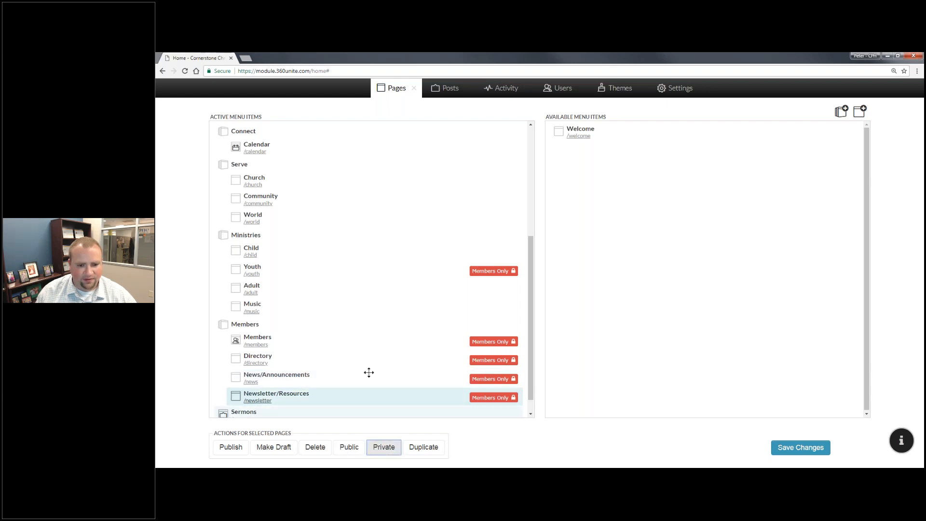
scroll(348, 345, up, 3)
scroll(348, 345, up, 1)
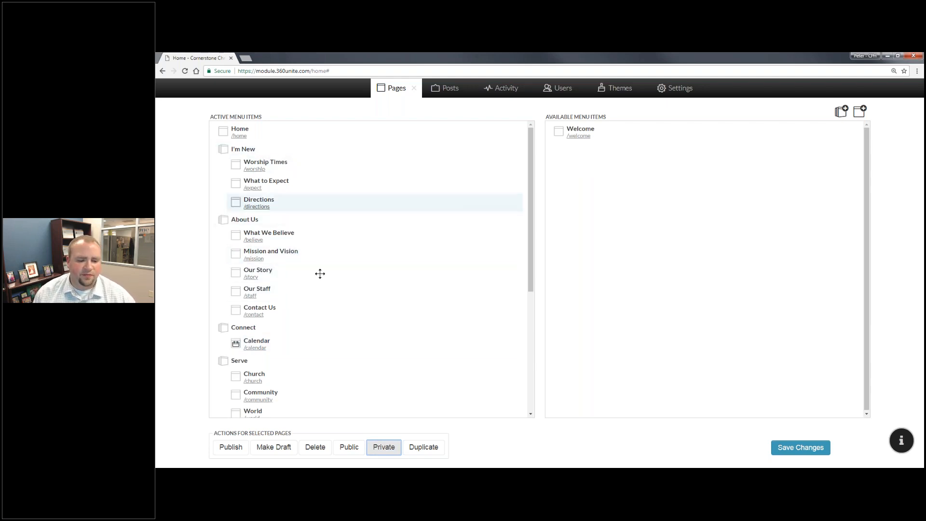
scroll(243, 320, down, 2)
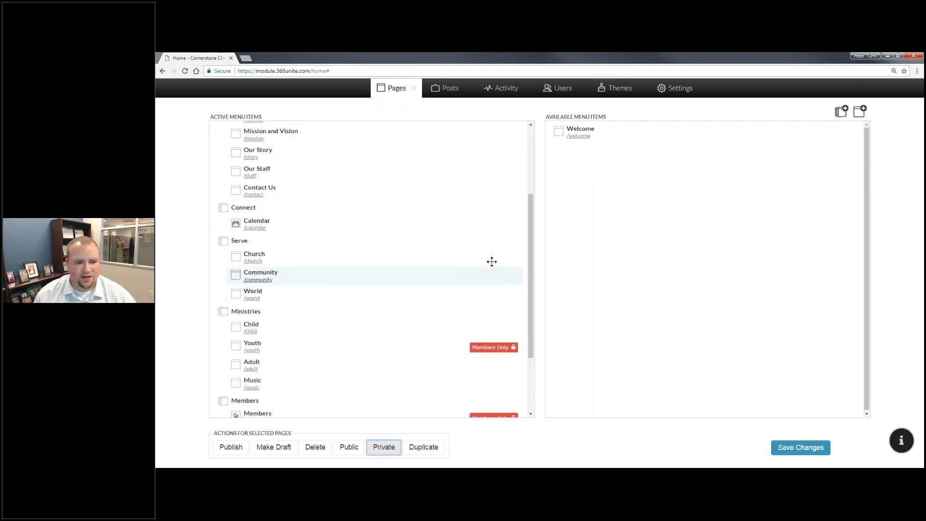
scroll(388, 225, down, 2)
click(347, 179)
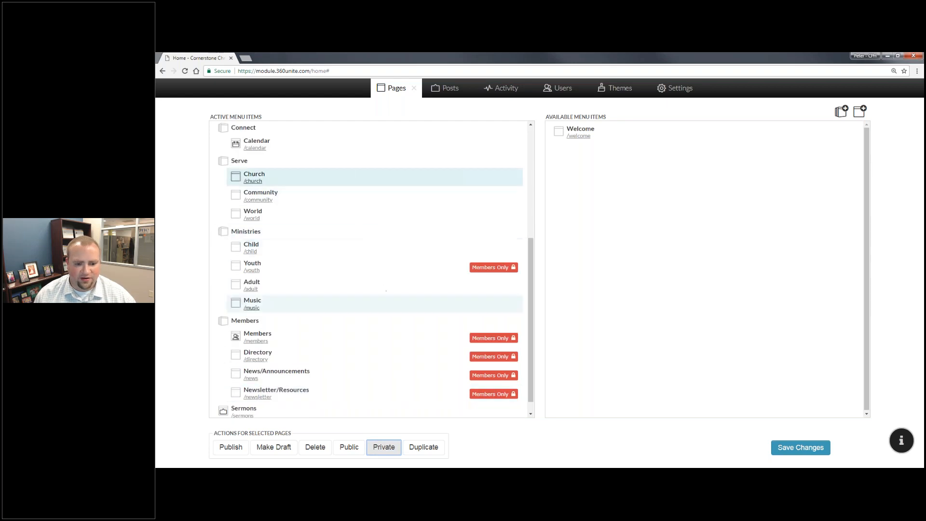
click(379, 453)
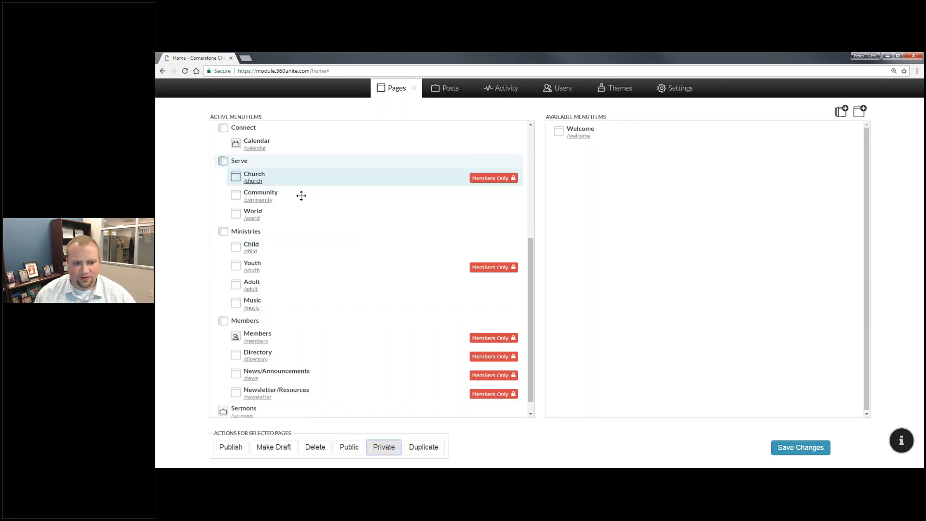
click(275, 196)
click(383, 446)
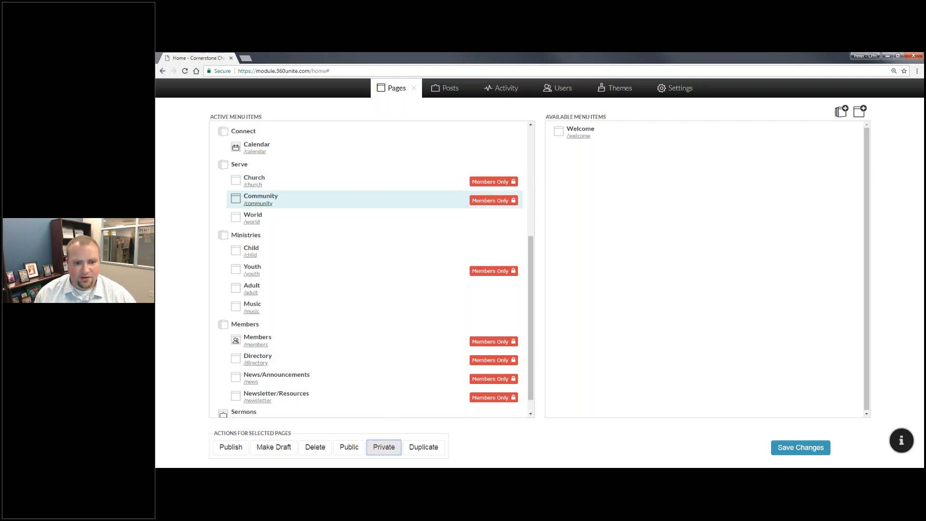
click(370, 217)
click(392, 452)
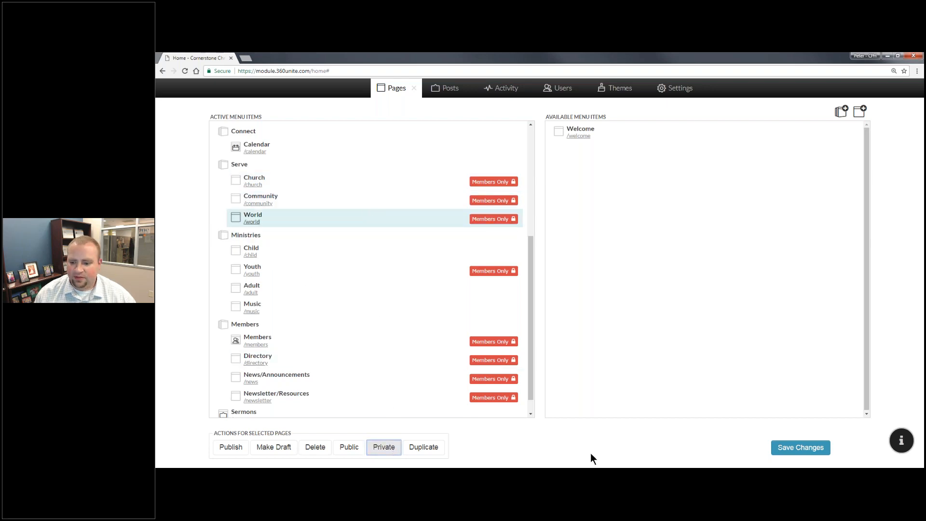
Save the menu changes and return to the home page view.
click(793, 451)
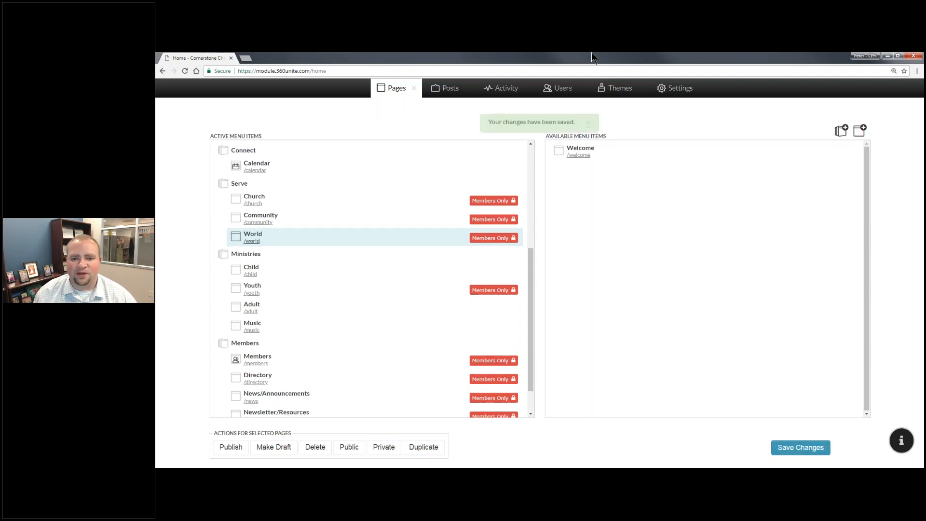
click(588, 123)
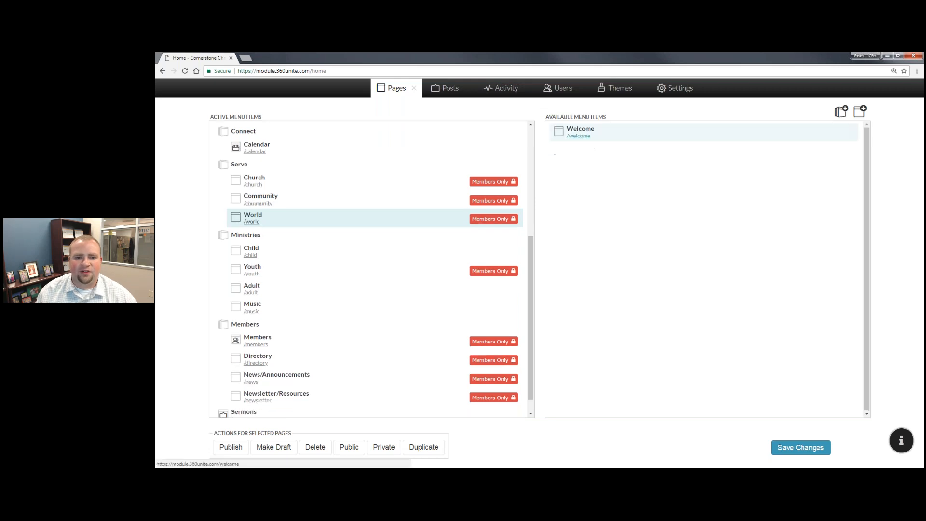
click(414, 90)
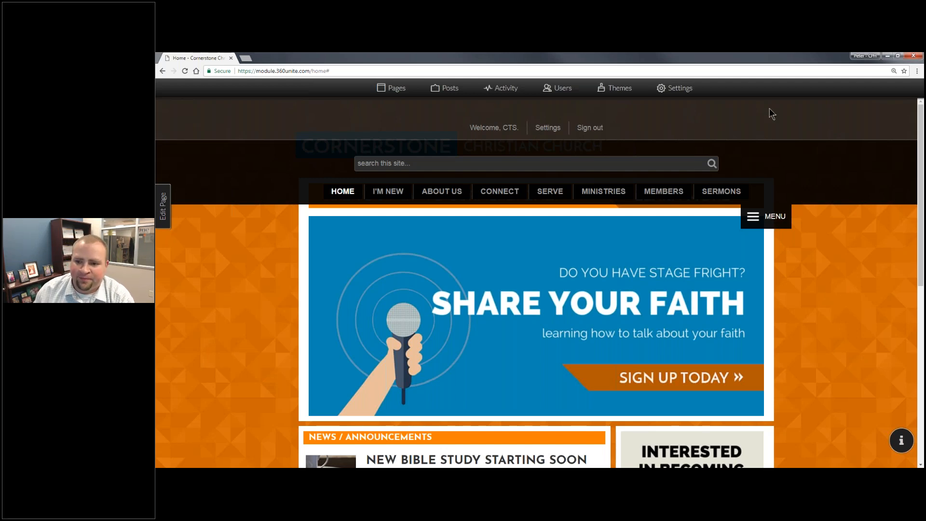
Sign out and check the public navigation menu, which now lacks Serve and Members.
click(589, 127)
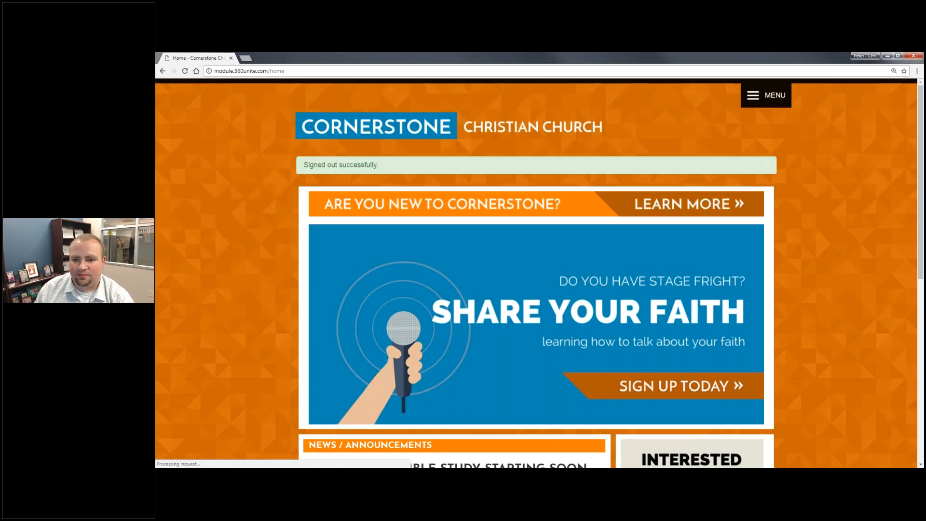
click(757, 93)
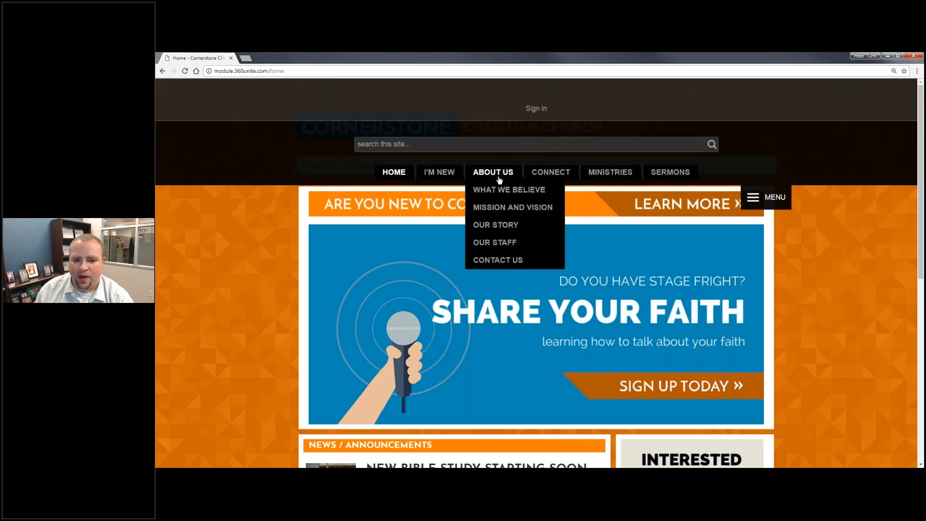
mouse_move(570, 185)
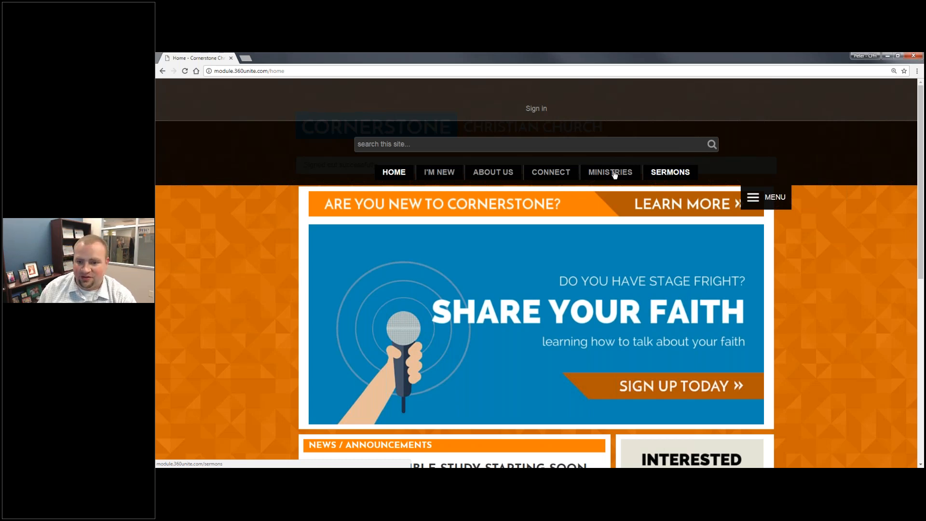
mouse_move(614, 175)
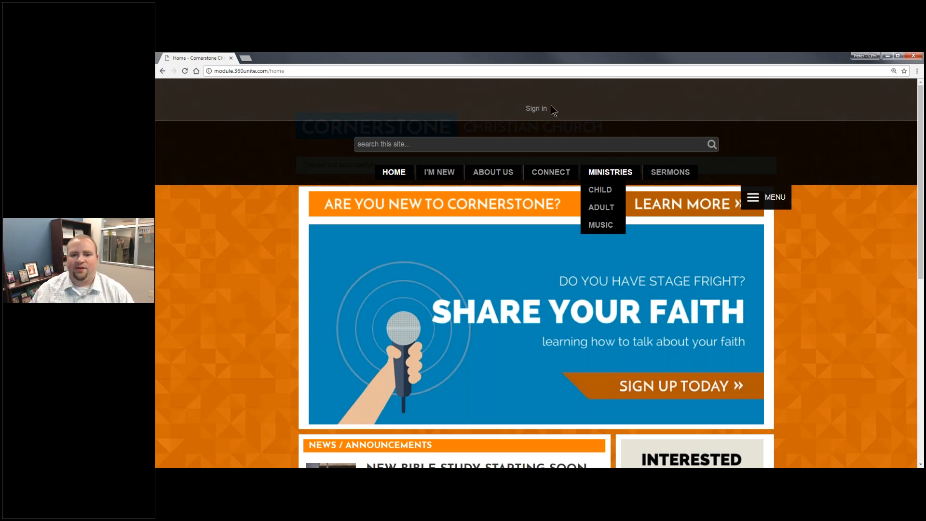
Sign back in to the Cornerstone site with the administrator account.
click(540, 111)
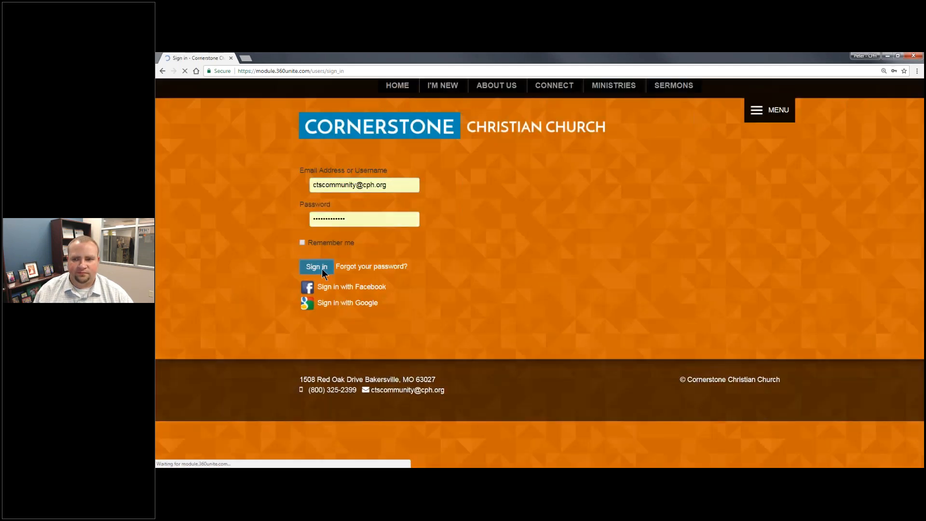
click(322, 269)
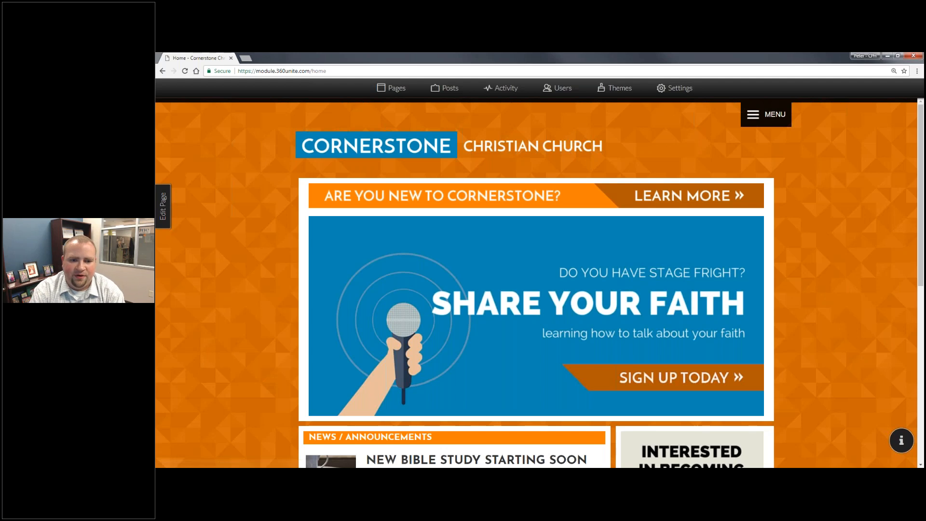
key(alt+Tab)
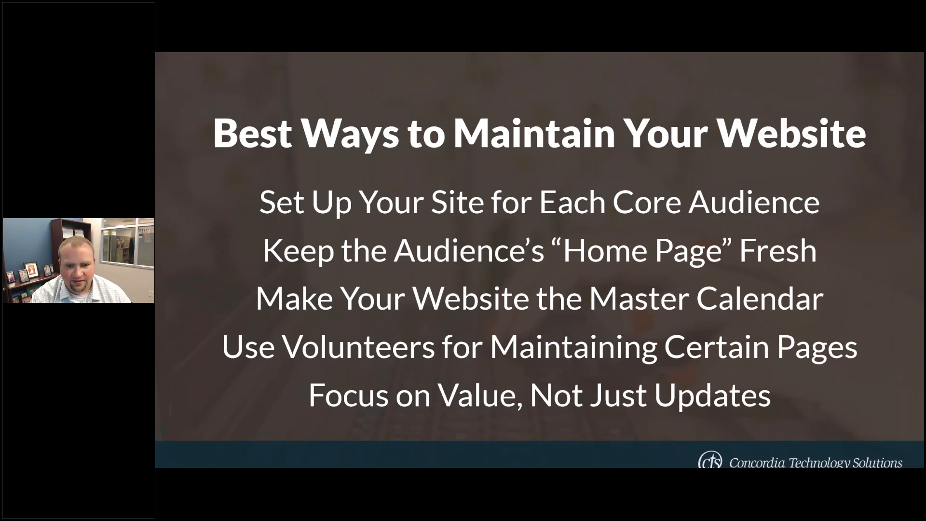
Return from the PowerPoint slideshow to the Cornerstone church site in the browser.
key(alt+Tab)
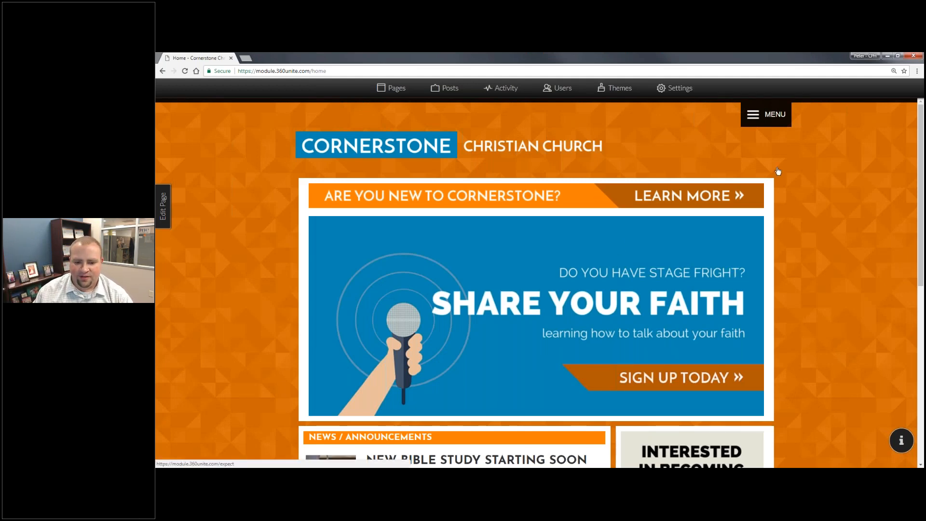
Review the home page briefly, then open it in the page editor.
scroll(702, 358, down, 4)
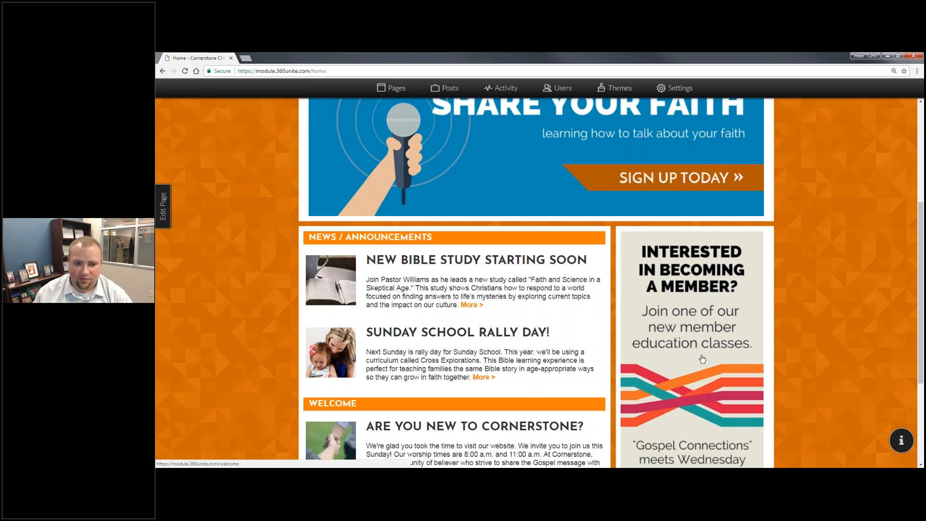
scroll(700, 359, up, 4)
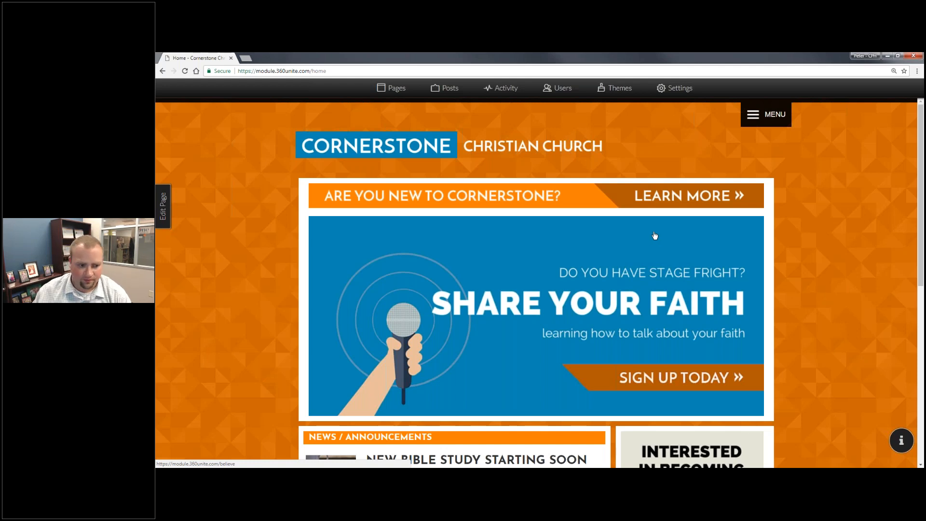
click(168, 220)
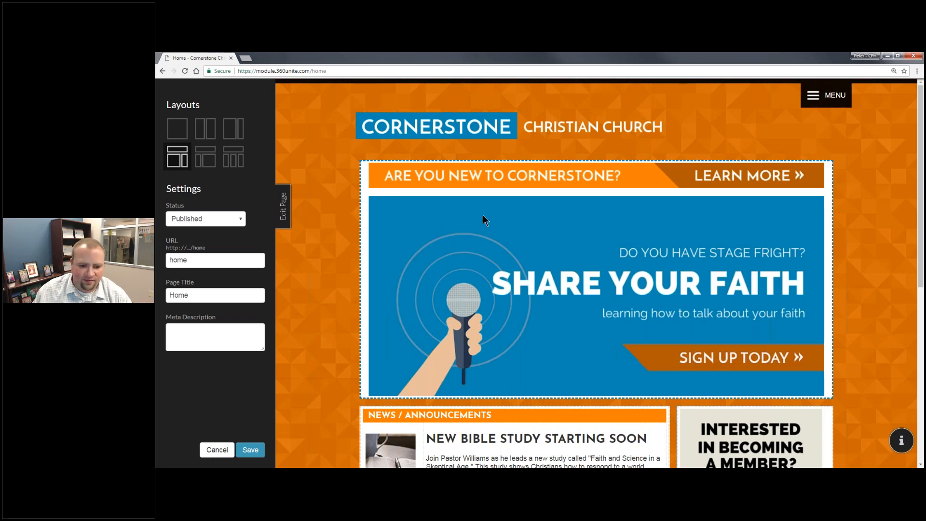
Insert an empty row above the Sunday School Rally Day announcement in the News / Announcements table.
scroll(482, 215, down, 2)
scroll(485, 221, down, 5)
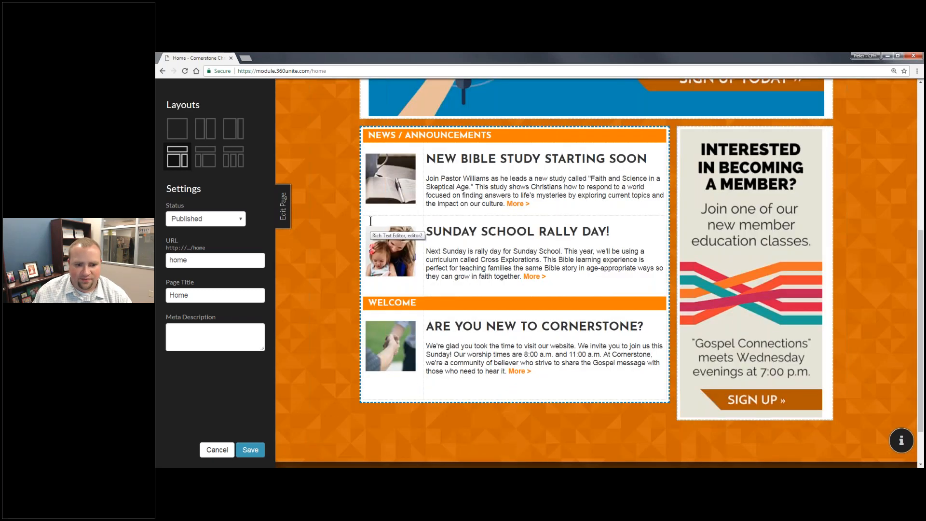
drag(477, 252, 398, 255)
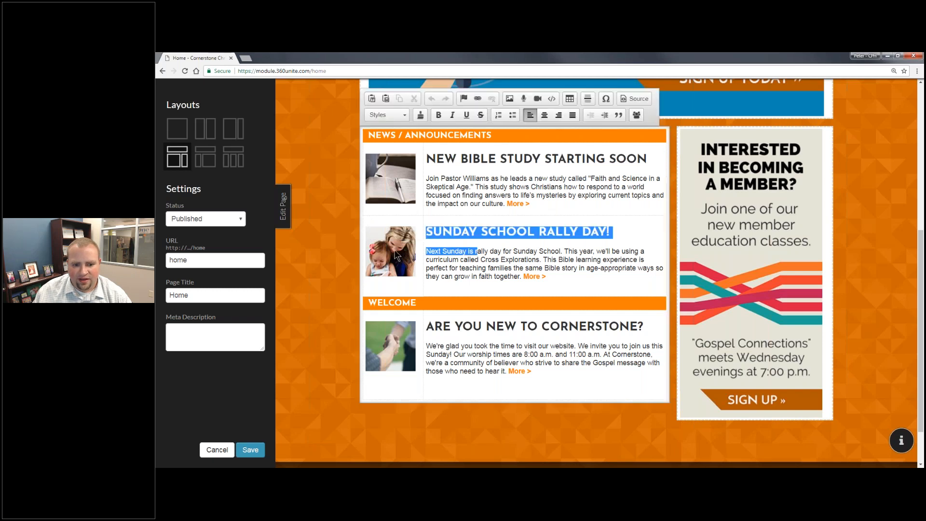
click(431, 251)
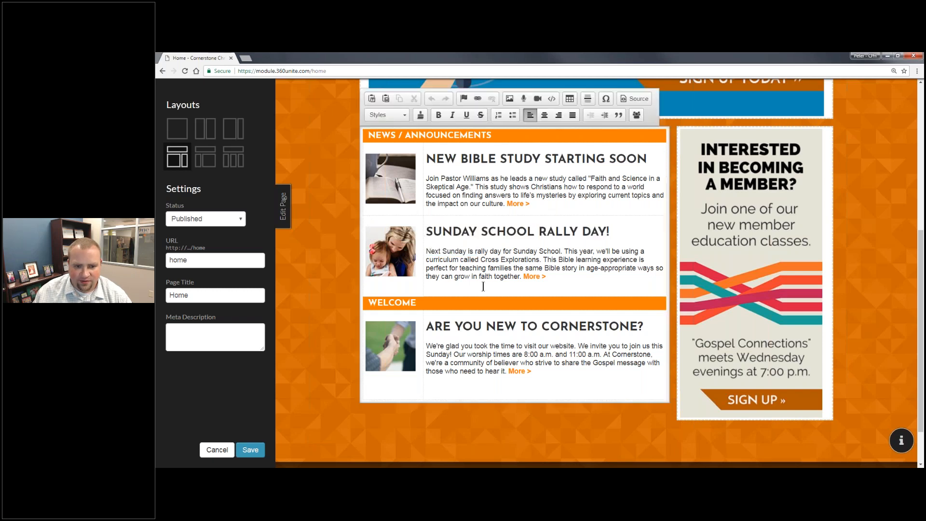
right_click(444, 243)
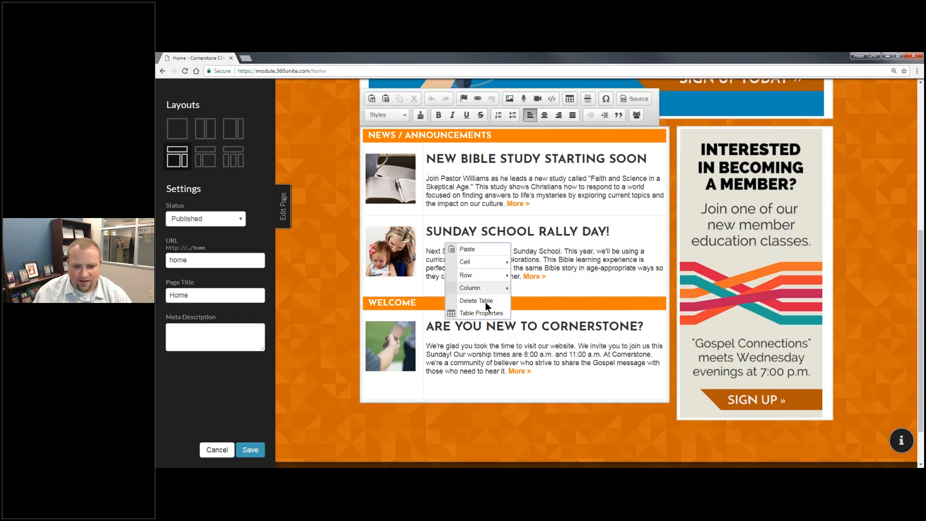
mouse_move(479, 276)
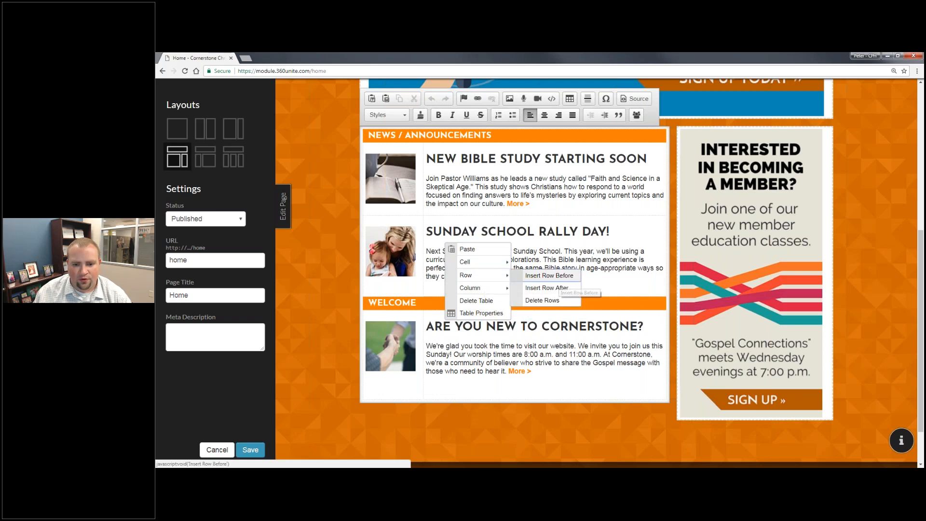
click(558, 276)
Paste a copy of the Sunday School Rally Day heading and text into the new row.
drag(546, 290, 453, 230)
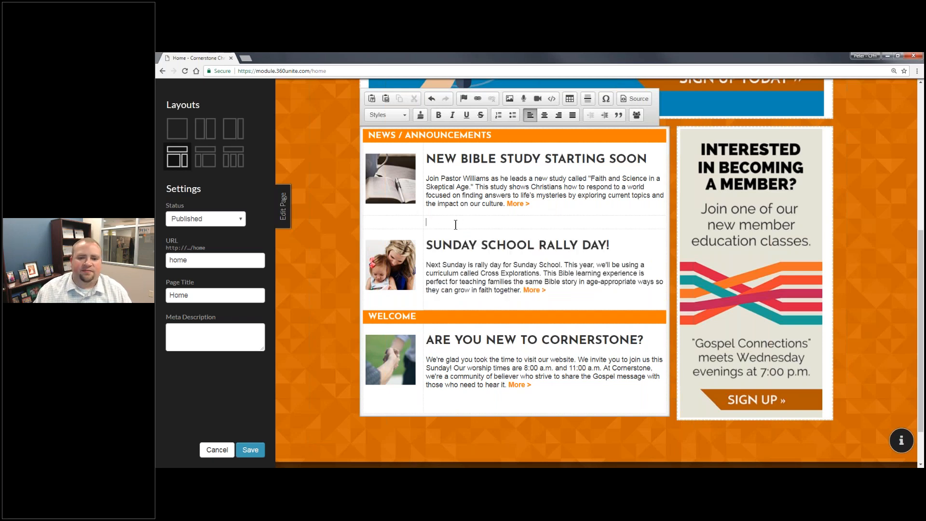
text(SUNDAY SCHOOL RALLY DAY! Next Sunday is rally day for Sunday School. This year, we'll be using a curriculum called Cross Explorations. This Bible learning experience is perfect for teaching families the same Bible story in age-appropriate ways so they can grow in faith together. More >)
key(ctrl+z)
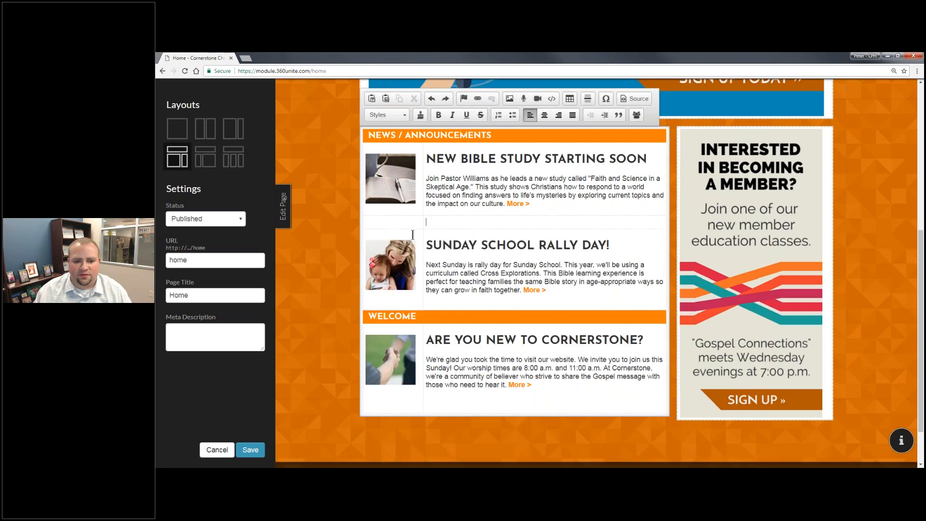
click(450, 224)
key(ctrl+v)
key(ctrl+z)
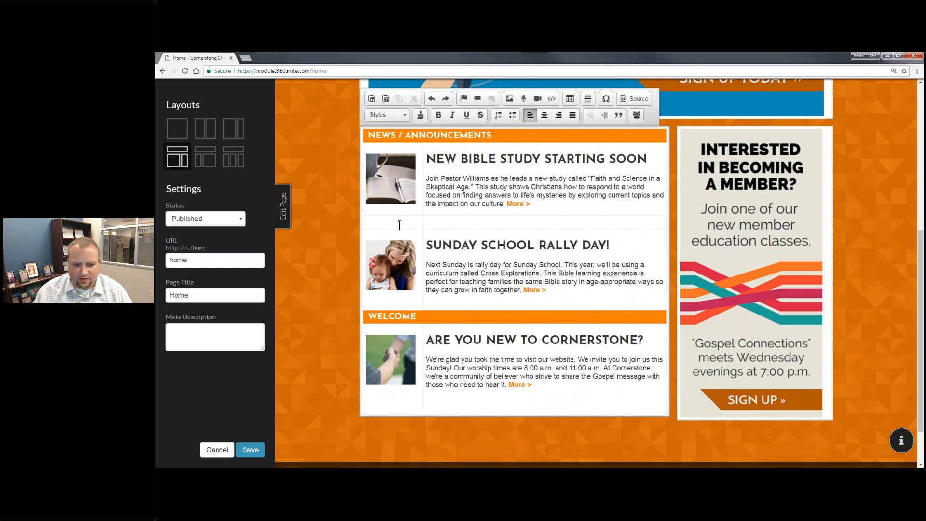
drag(529, 282, 396, 242)
key(ctrl+c)
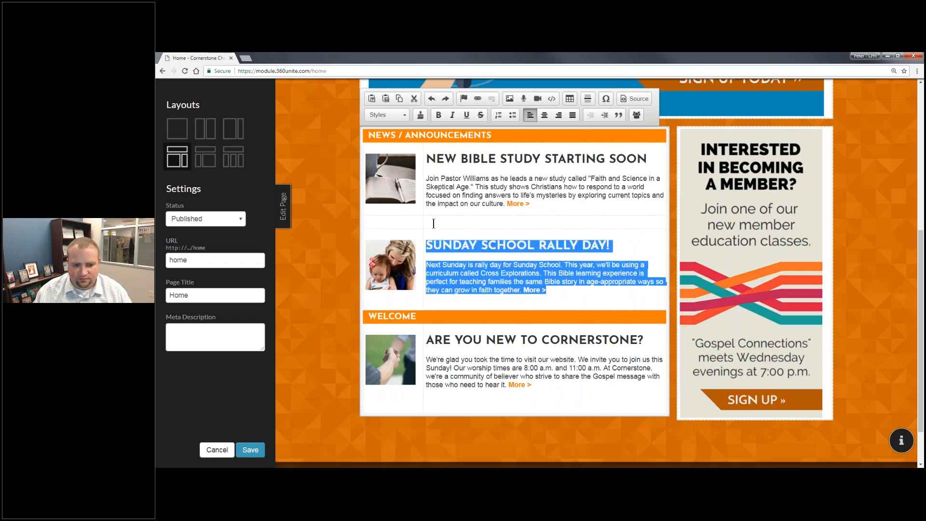
click(403, 224)
key(ctrl+v)
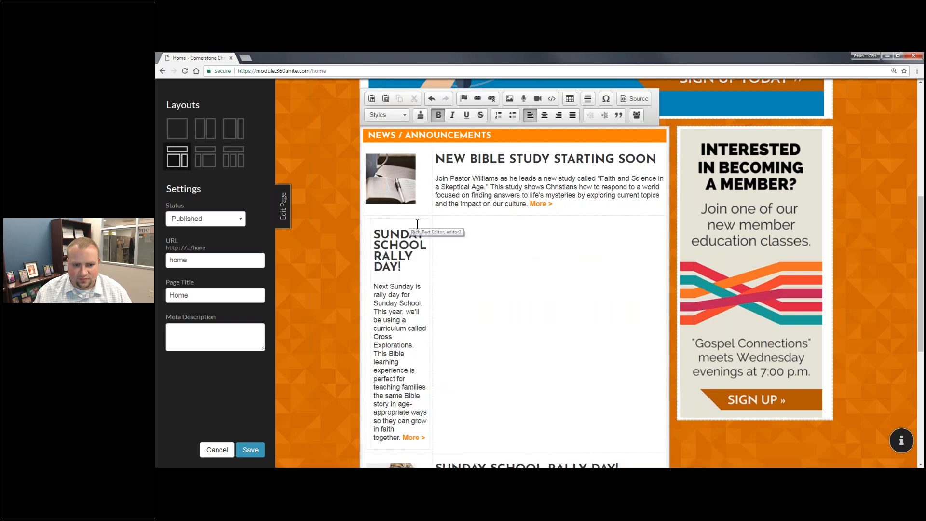
key(ctrl+z)
drag(431, 244, 528, 273)
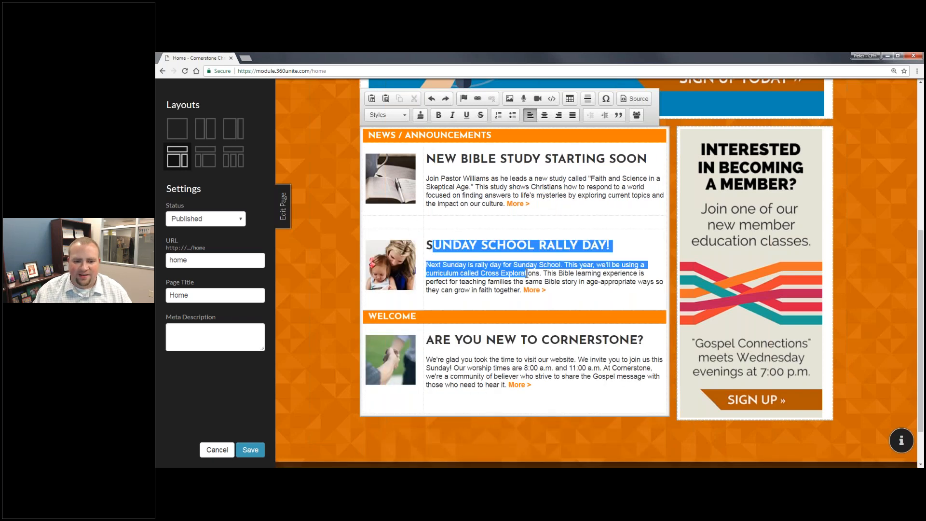
click(428, 245)
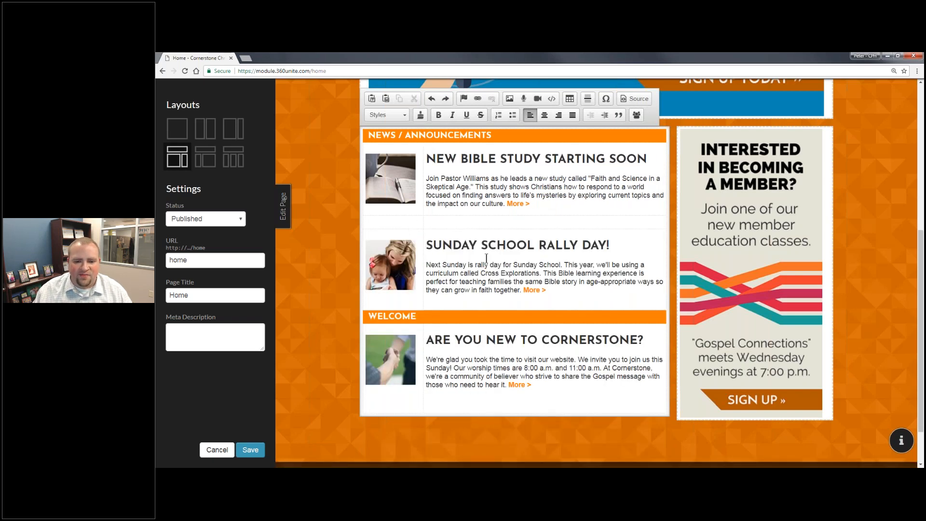
shift+click(550, 290)
key(ctrl+c)
click(531, 225)
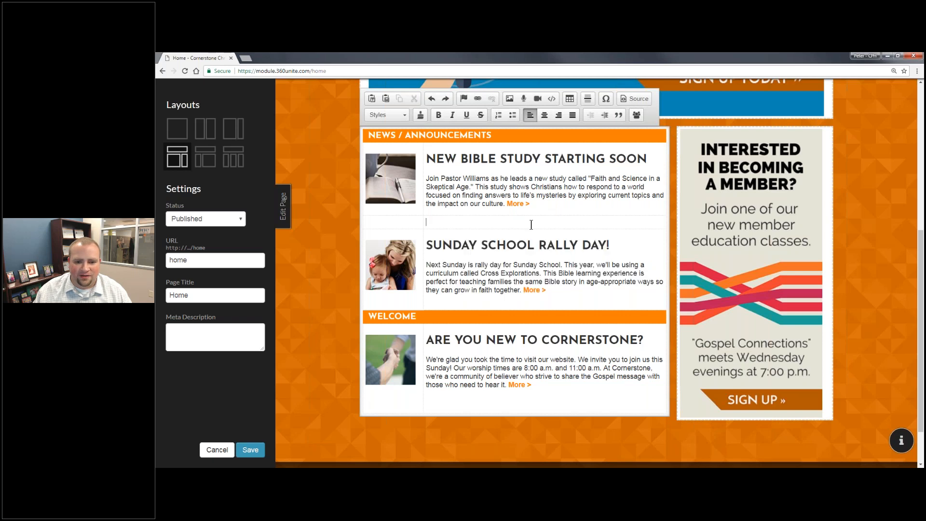
key(ctrl+v)
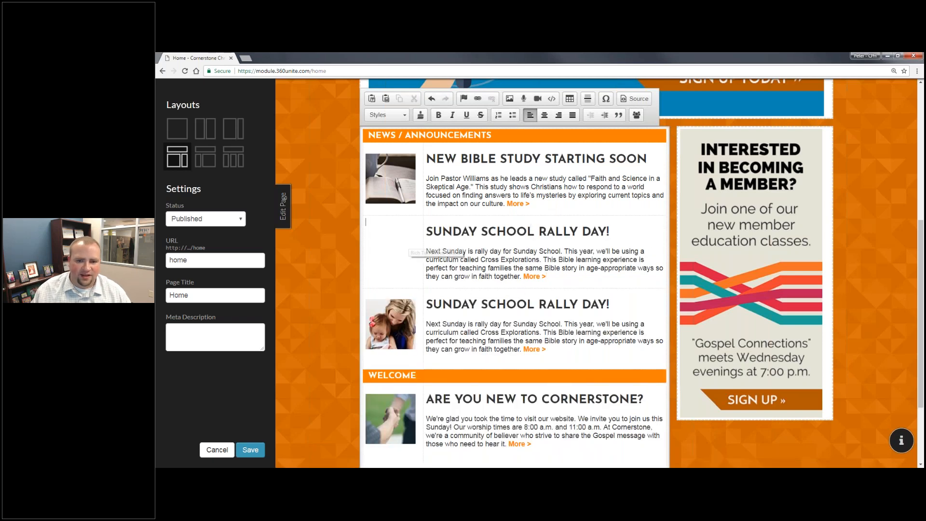
Upload the VBS Banner and VBS images and insert VBS.png into the new announcement.
click(510, 99)
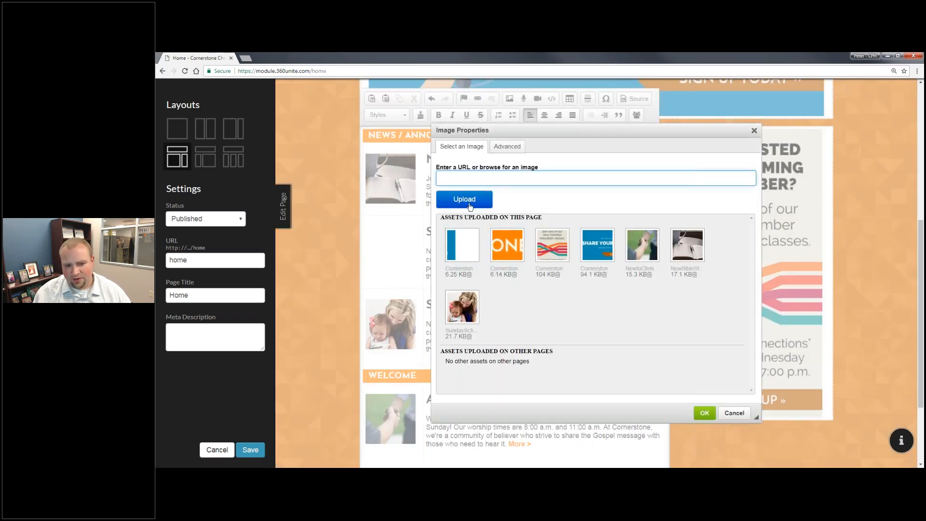
click(465, 199)
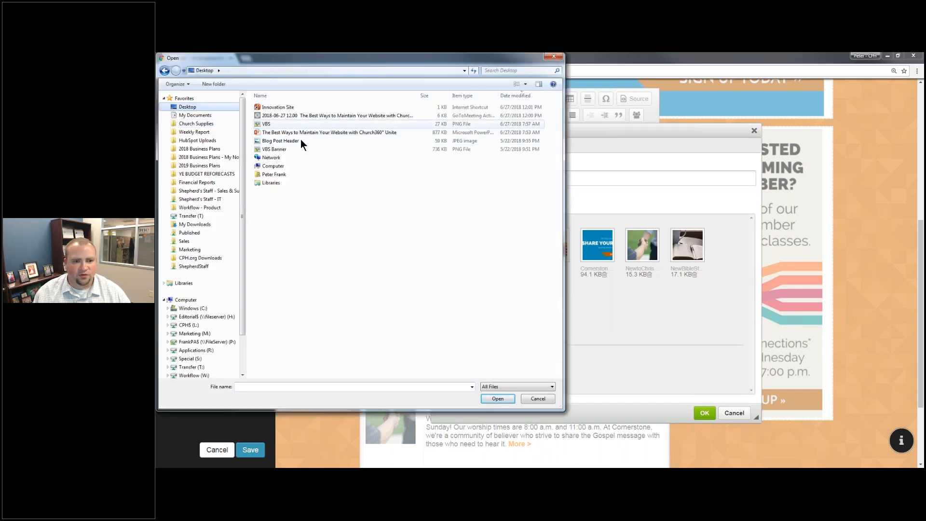
click(297, 149)
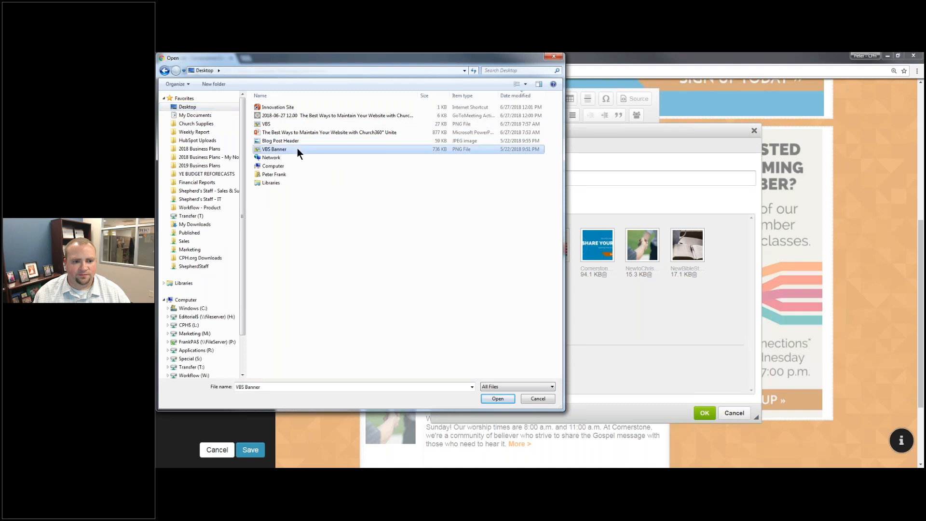
double_click(297, 148)
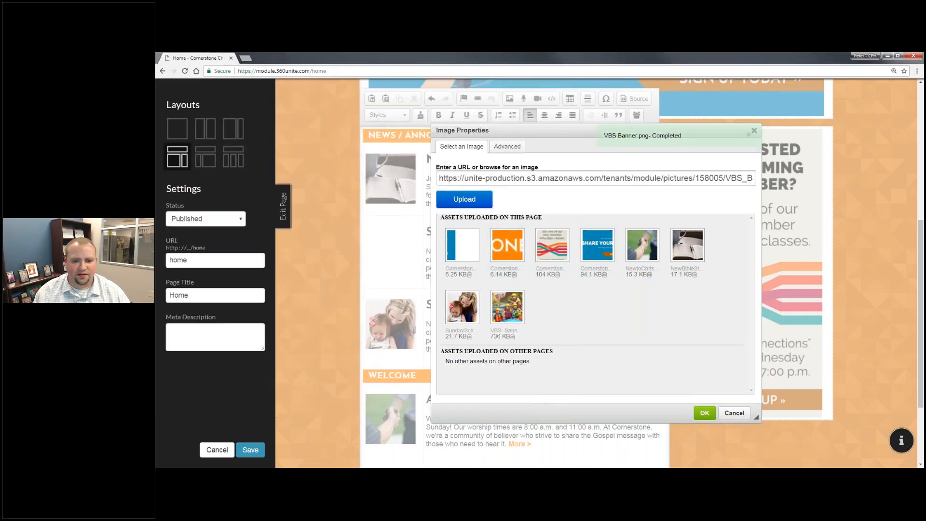
click(464, 199)
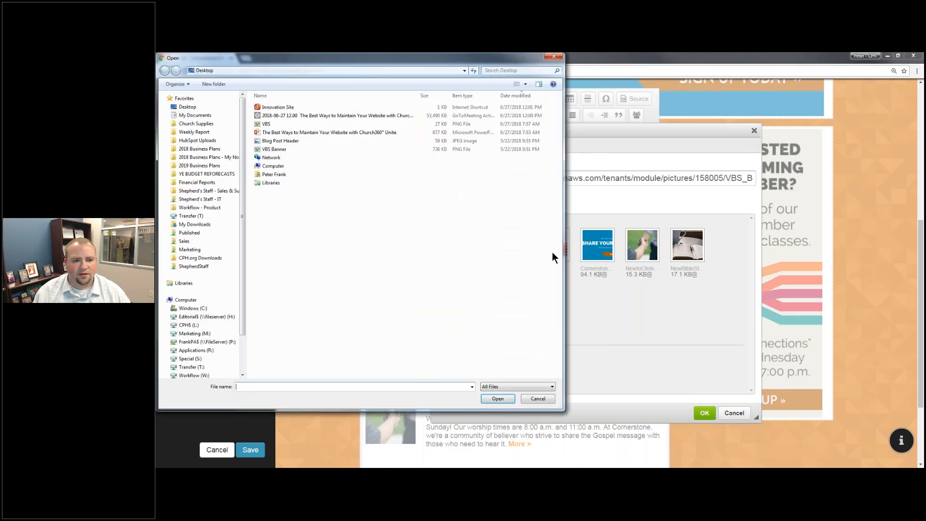
click(271, 124)
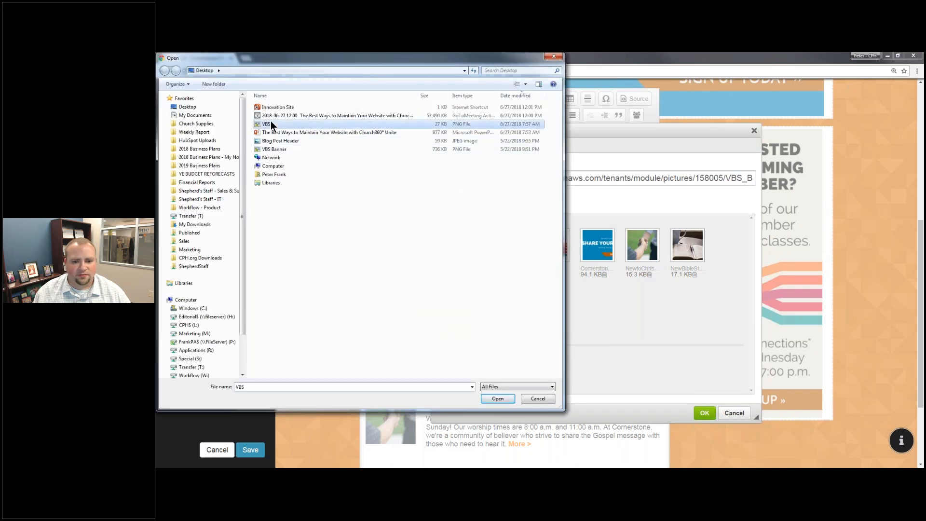
double_click(271, 124)
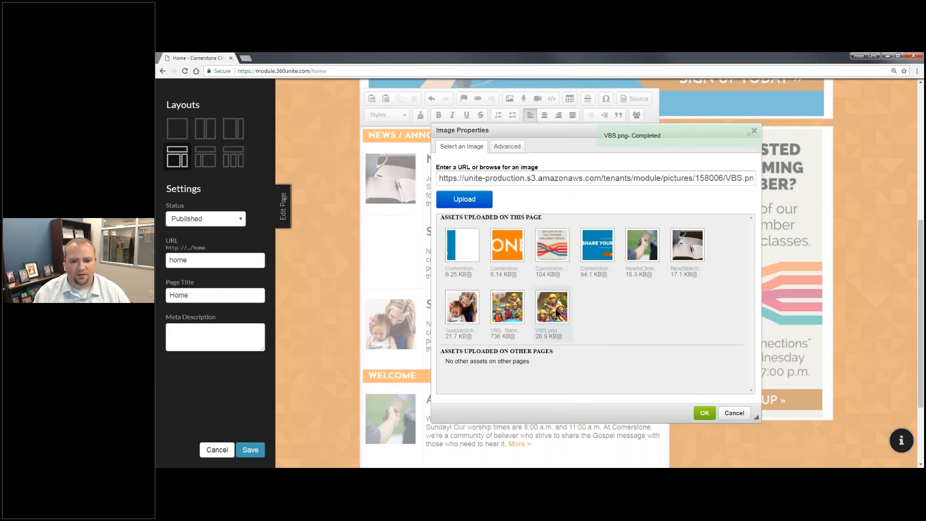
click(695, 410)
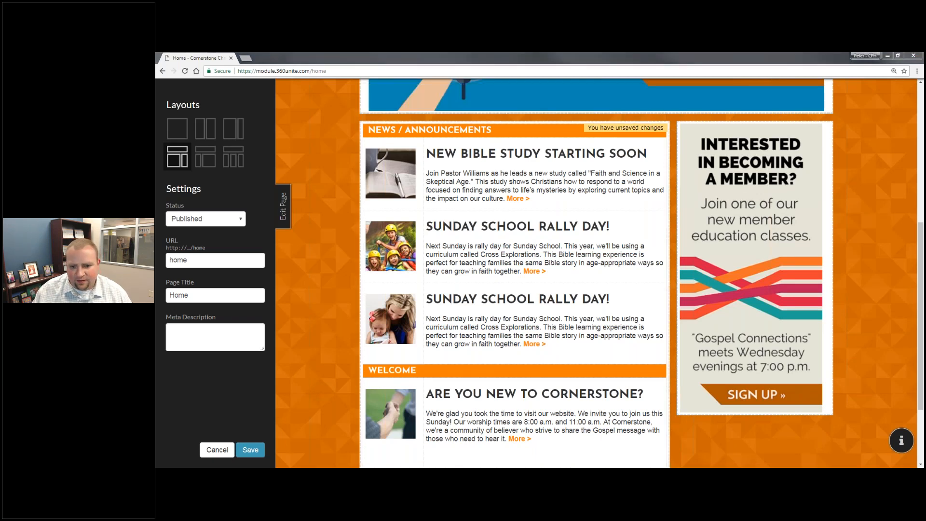
Retitle the duplicate announcement 'VACATION BIBLE SCHOOL SIGNUP' and paste the VBS description over its paragraph.
drag(622, 228, 427, 228)
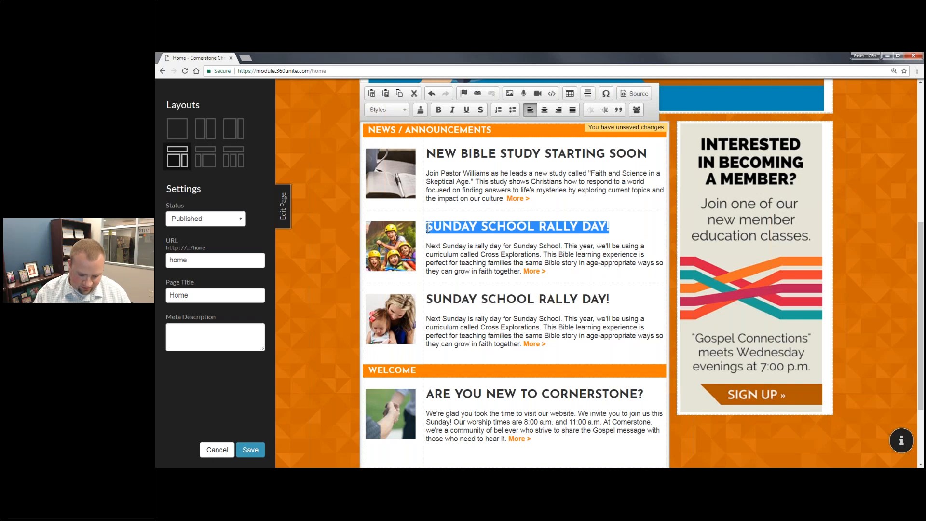
text(VACATION BIBLE)
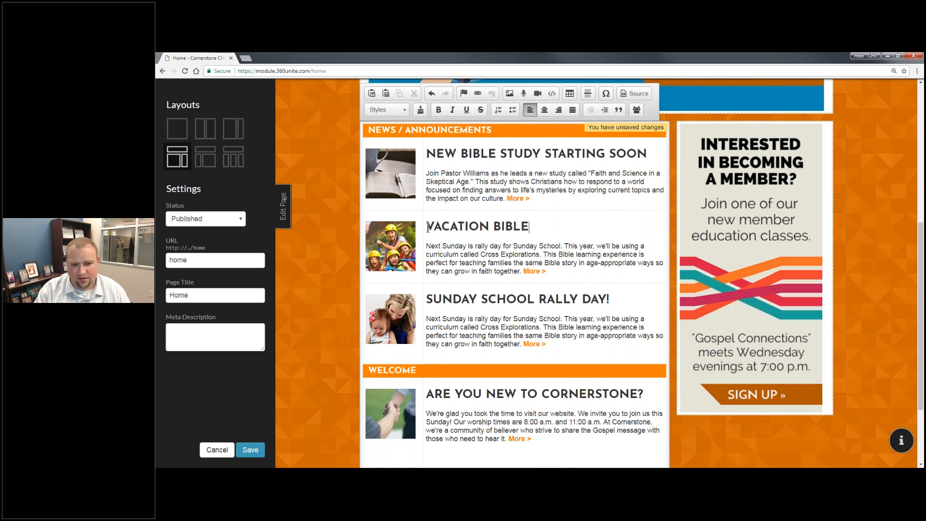
text( SCHOOL SIGNUP)
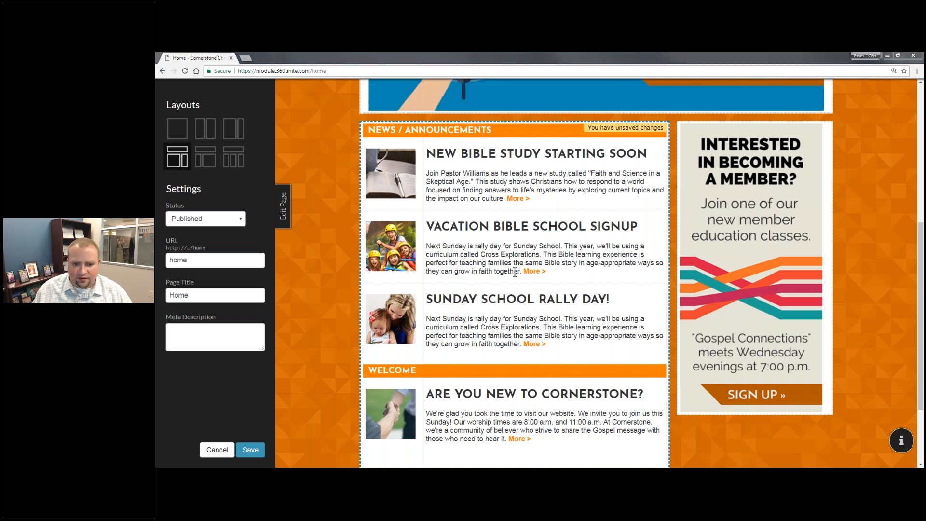
drag(522, 271, 427, 247)
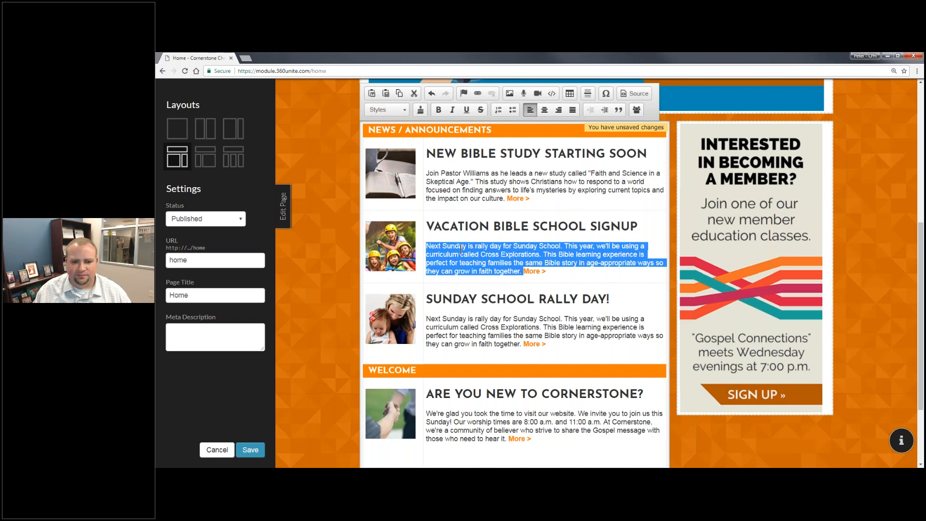
text(Cornerstone’s Vacation Bible School Splash Canyon is a week where kids learn God is always with us even through tough and wild times.)
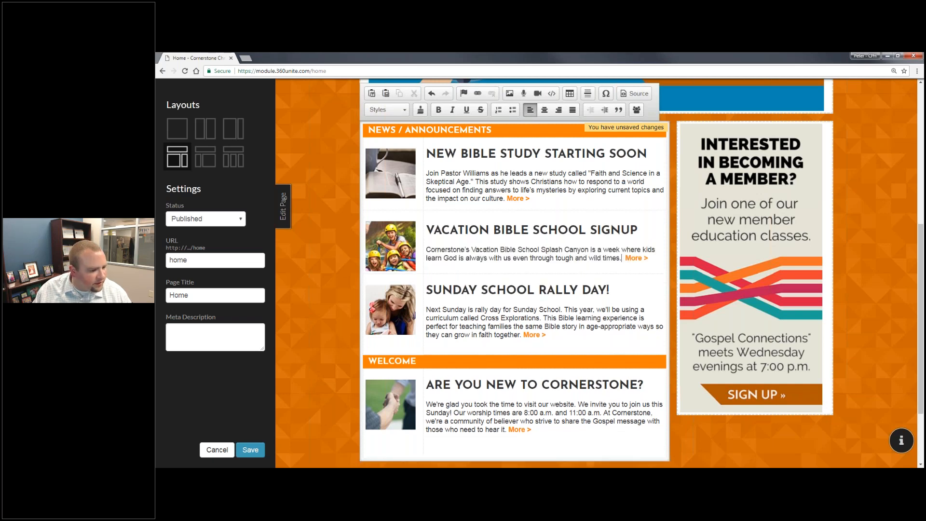
Append the extra sentence to the description, join the More link onto it, and save.
key(alt+Tab)
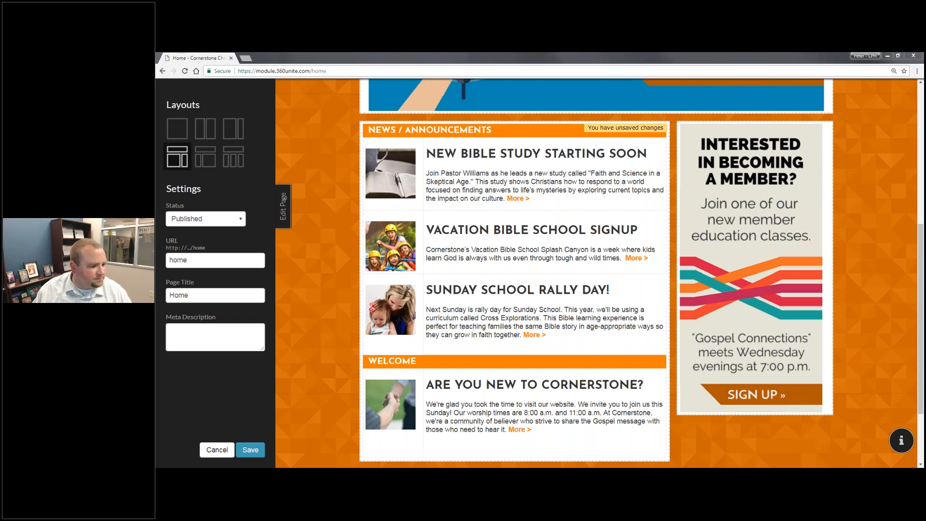
click(642, 257)
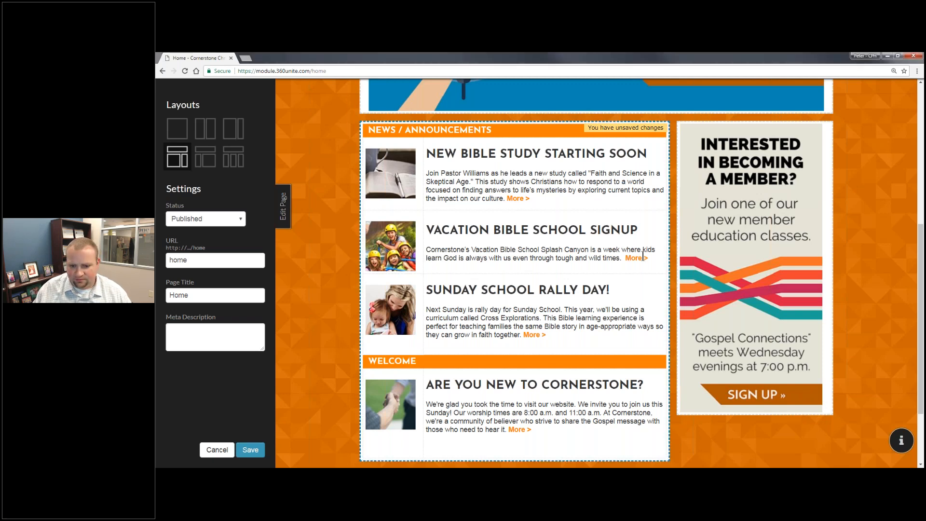
click(643, 255)
text(Life is full of thrills and spills; we may not know what's around the bend, but God does!)
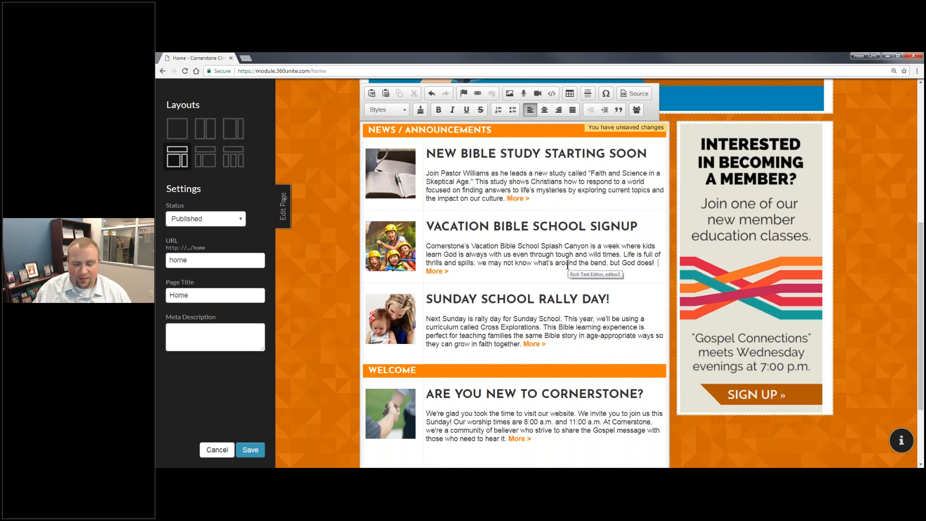
key(Delete)
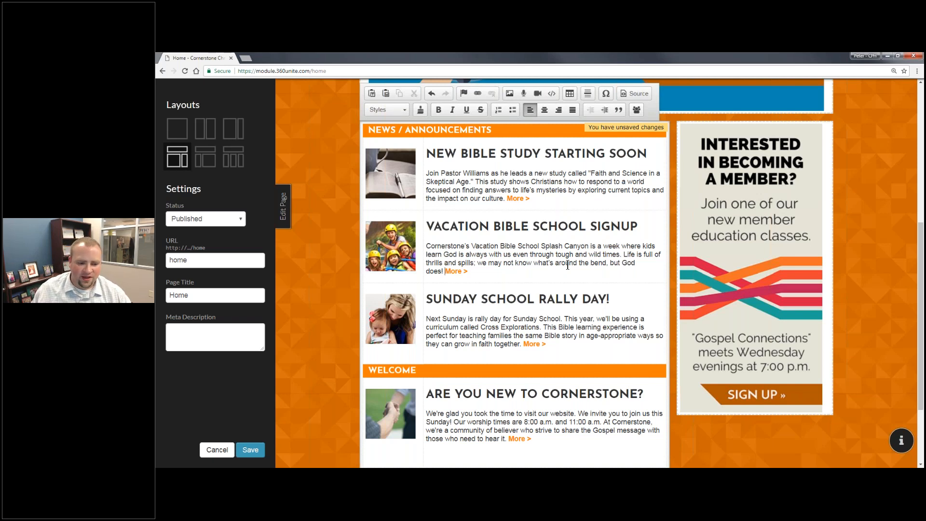
click(250, 449)
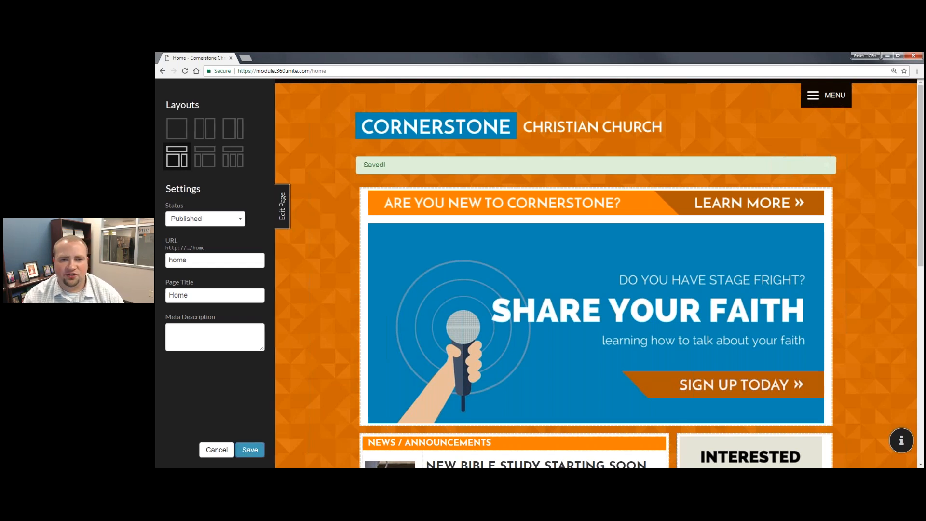
Collapse the Edit Page sidebar, leaving the saved Cornerstone home page showing.
click(282, 206)
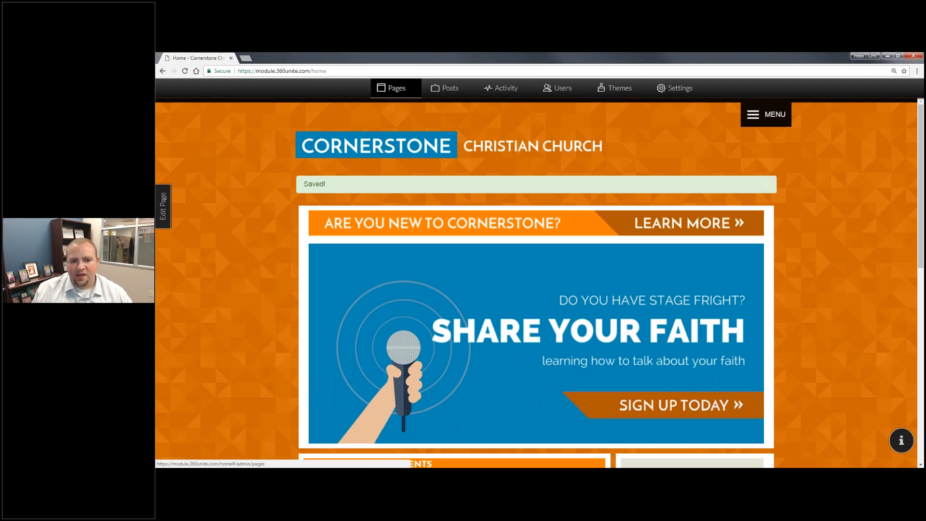
Preview the /news page, then permanently delete News/Announcements from the Pages list.
click(395, 88)
scroll(289, 289, down, 5)
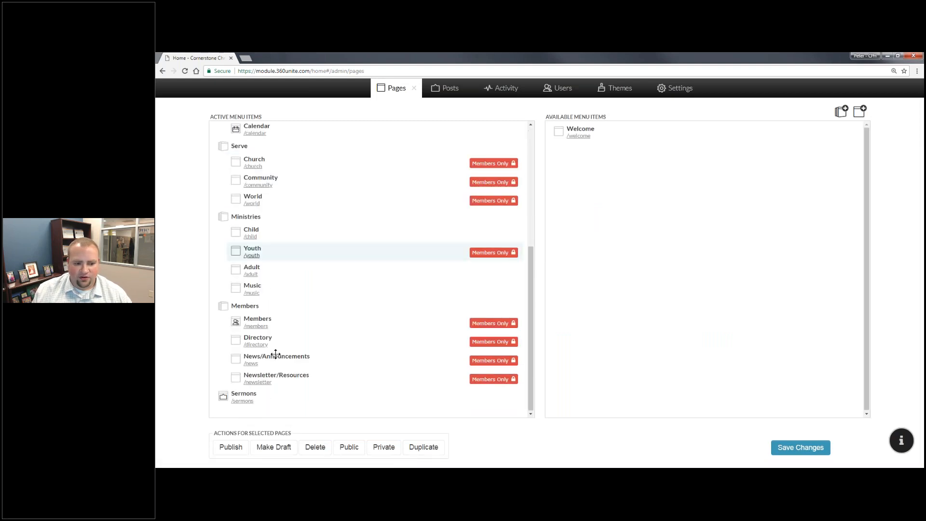
click(254, 365)
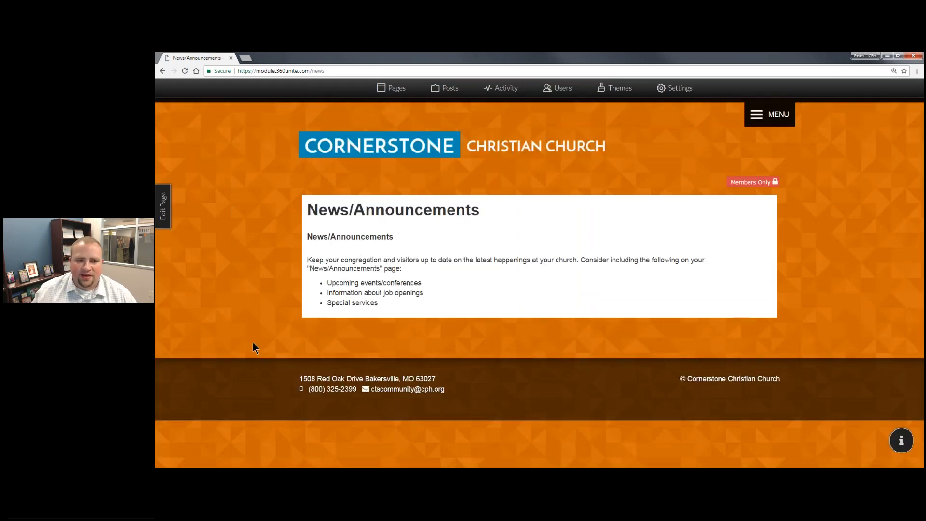
click(391, 88)
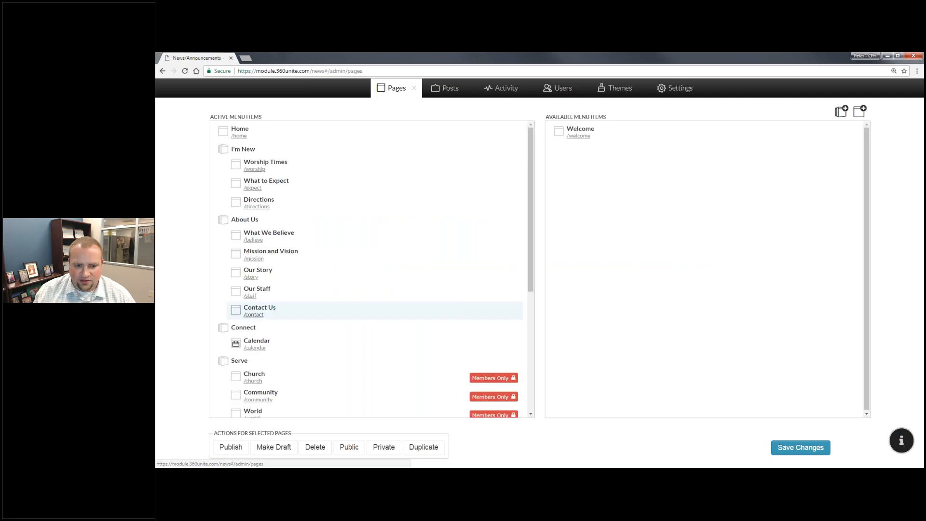
scroll(289, 332, down, 2)
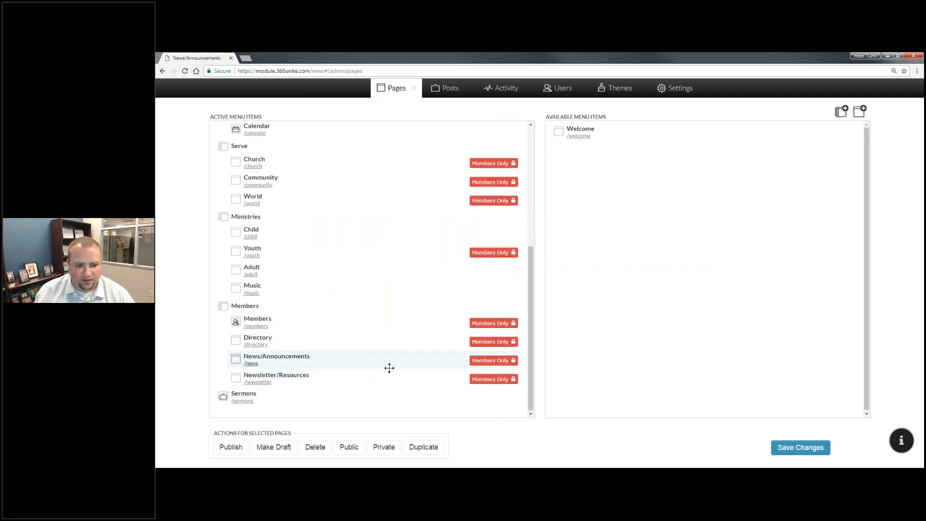
click(315, 446)
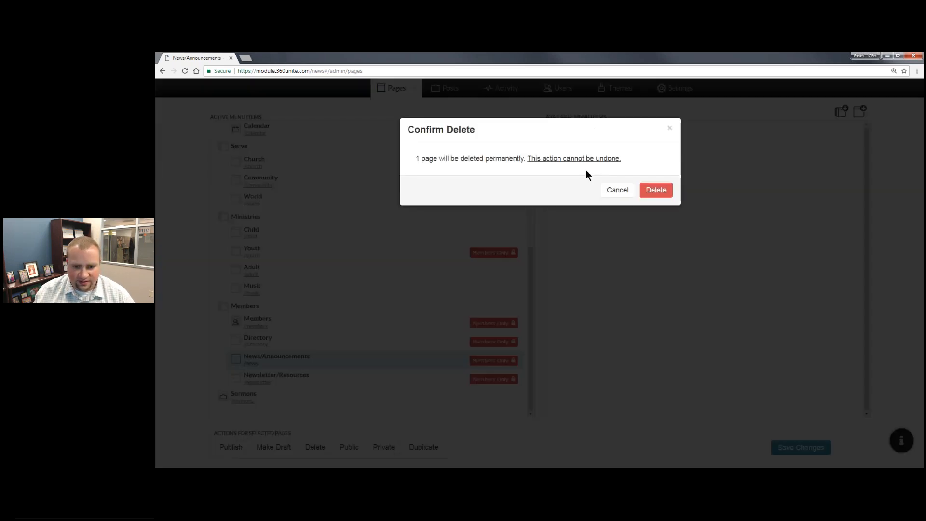
click(655, 189)
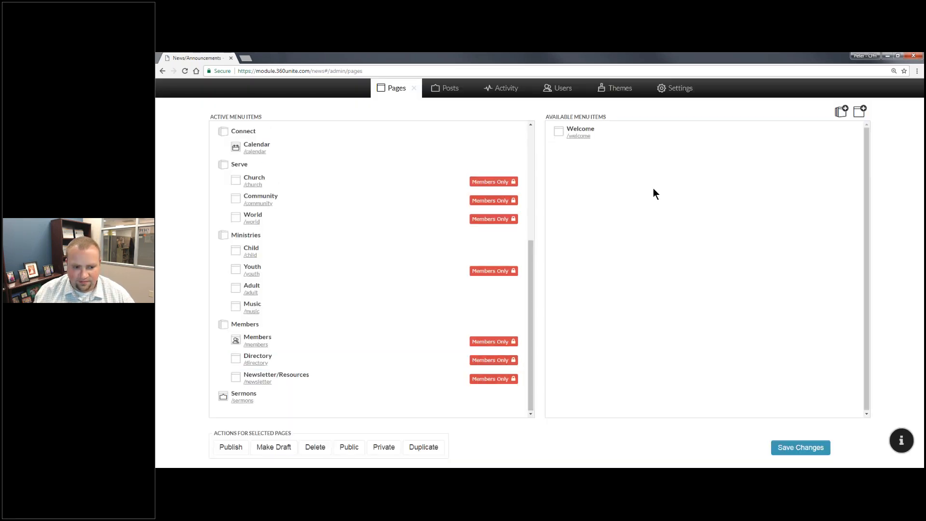
Create a 'News & Announcements' Feed Page, move it under Members above Directory, and save.
click(859, 112)
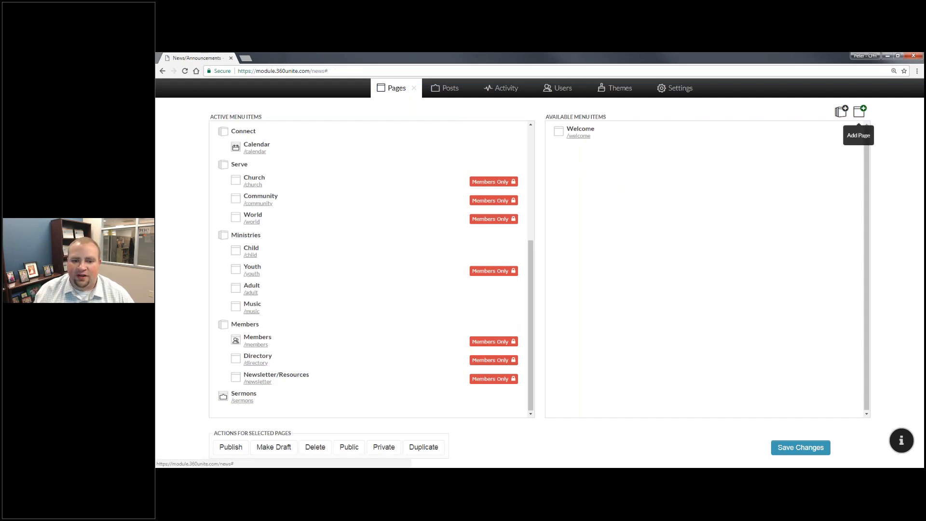
click(430, 205)
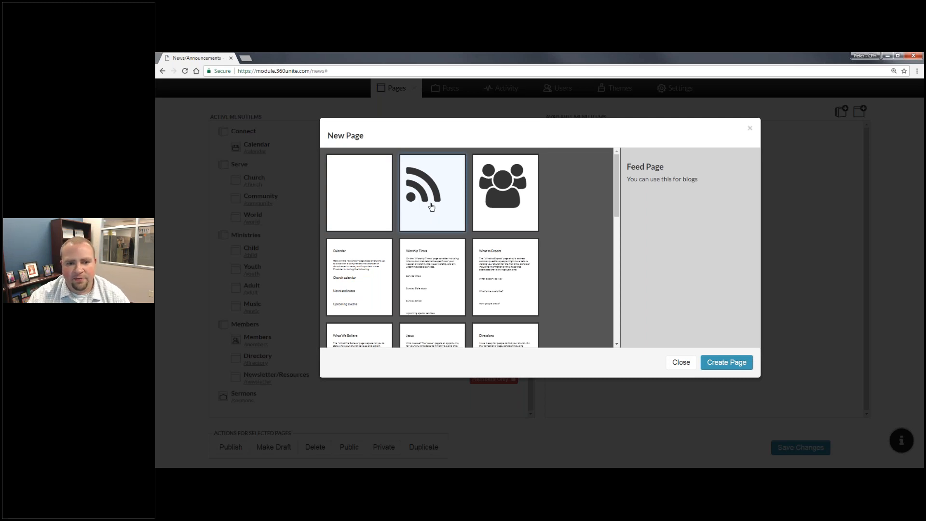
click(738, 362)
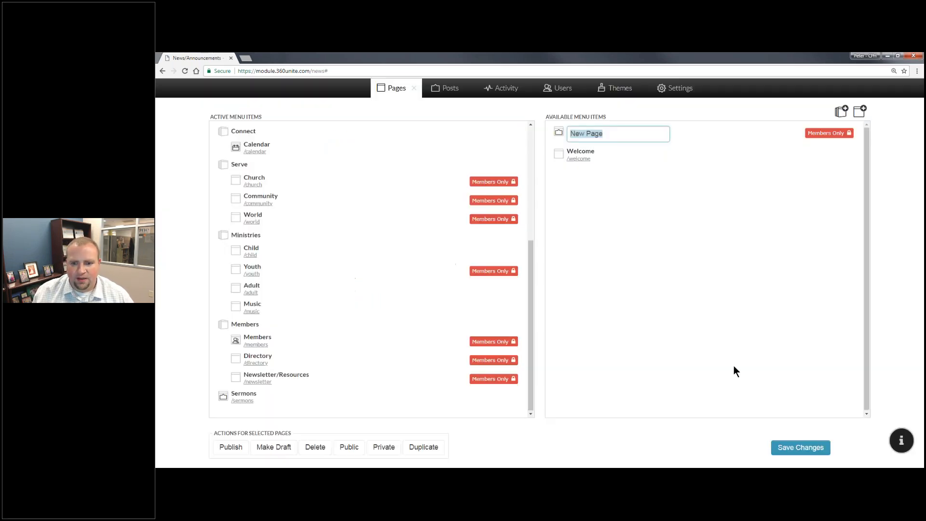
text(New)
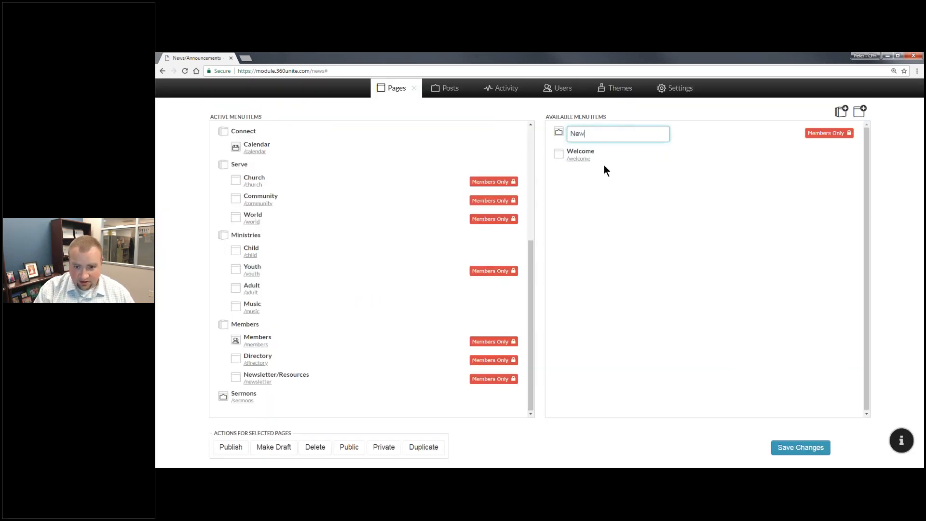
text(s & An)
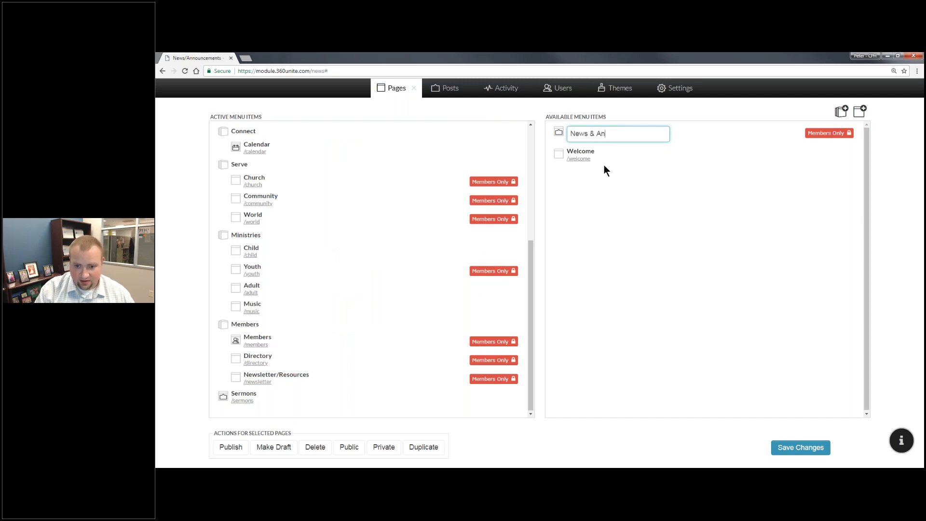
text(nouncements)
key(Return)
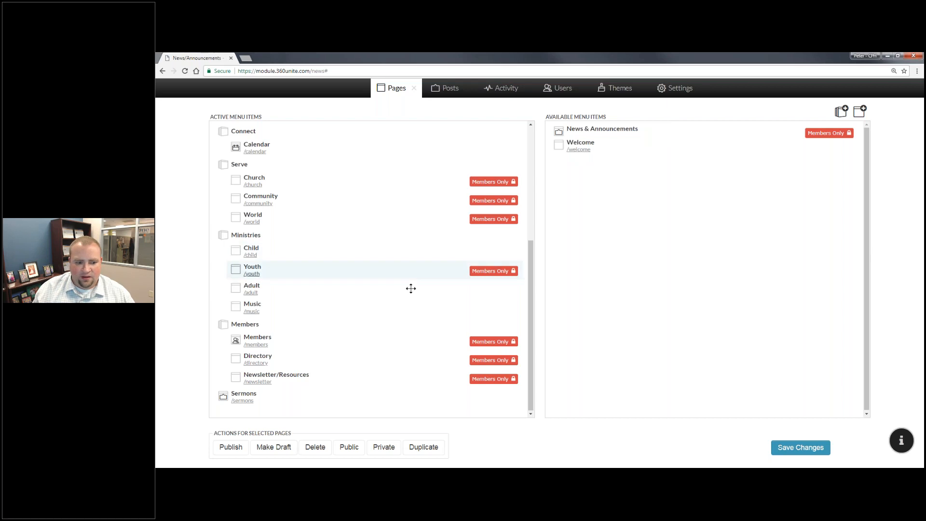
drag(578, 129, 389, 359)
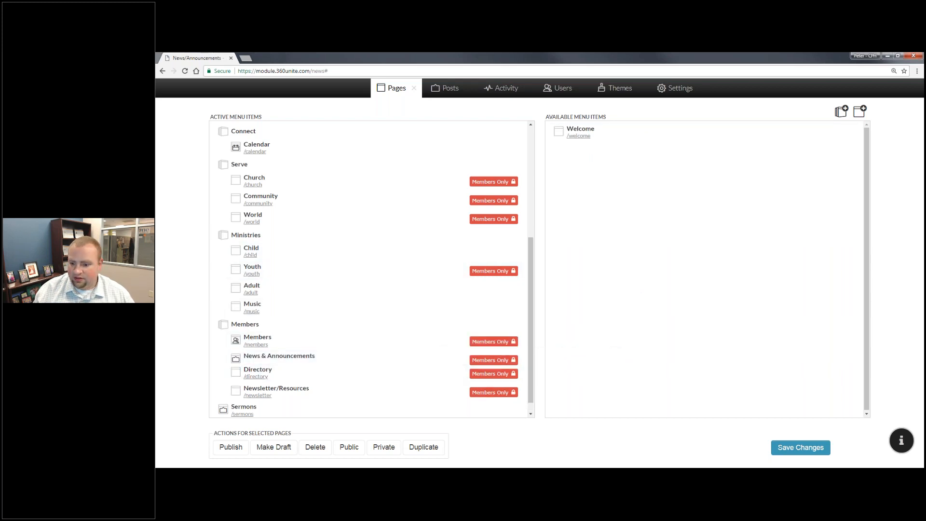
click(824, 449)
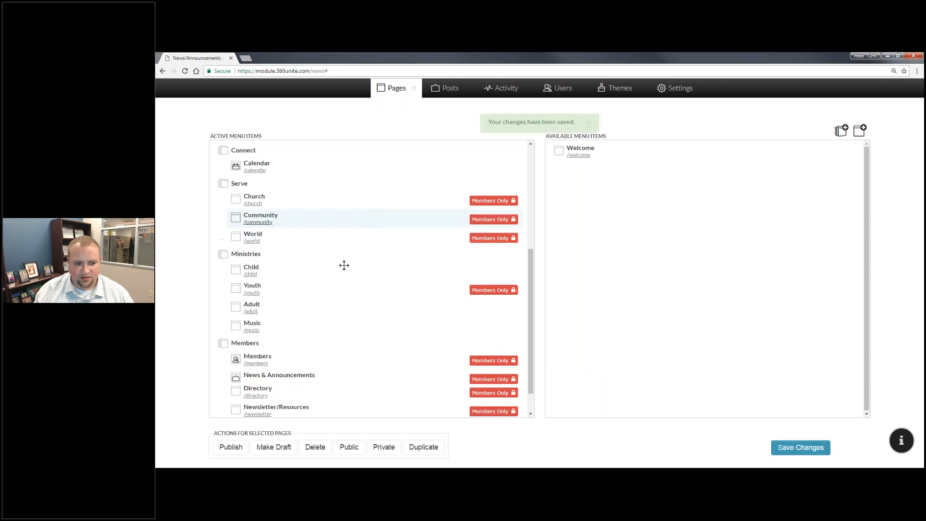
scroll(368, 253, down, 1)
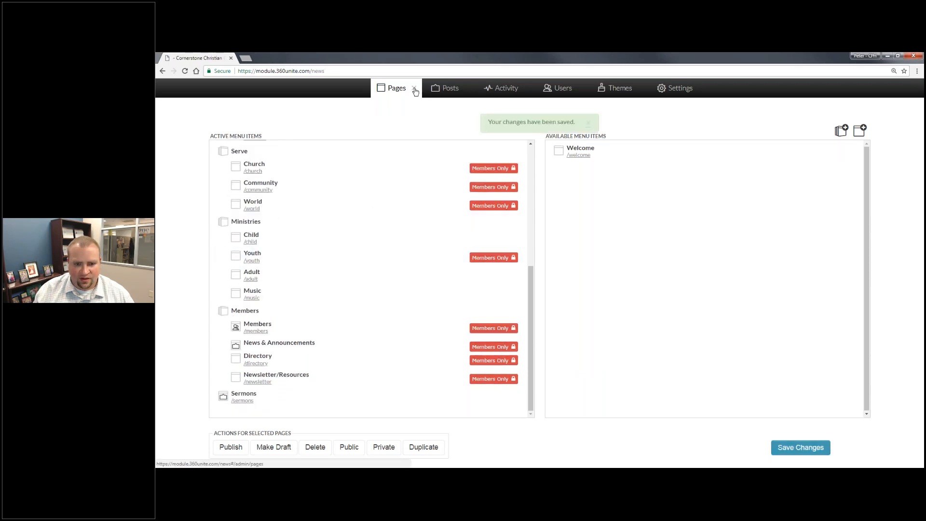
Go to Members > News & Announcements on the live site and put it into edit mode.
click(415, 92)
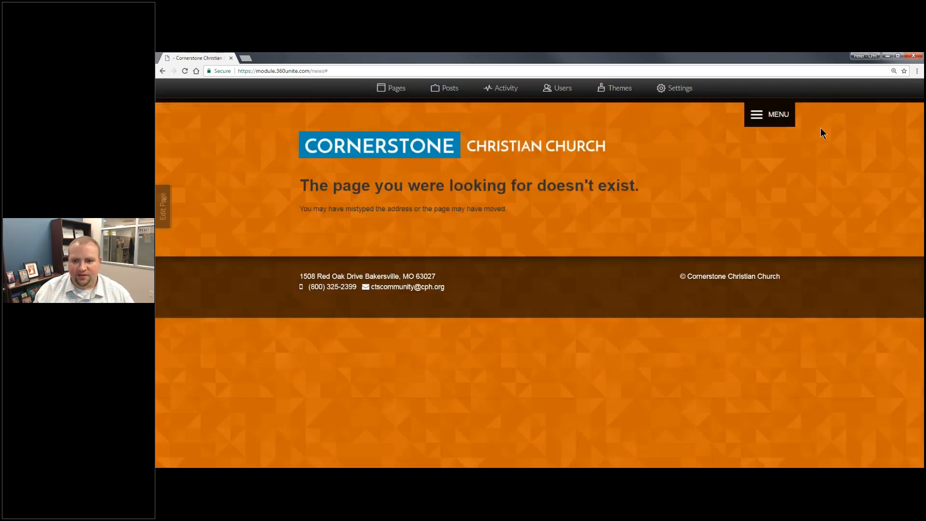
click(769, 119)
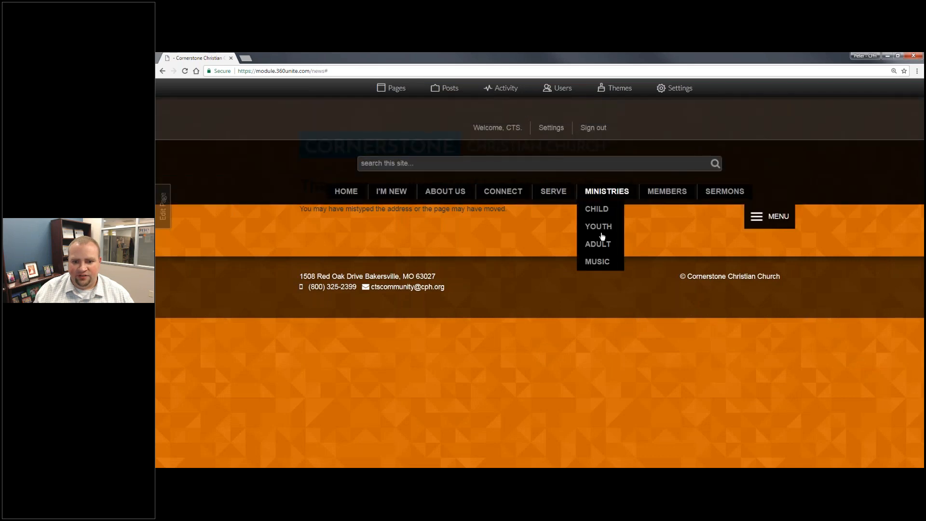
mouse_move(678, 199)
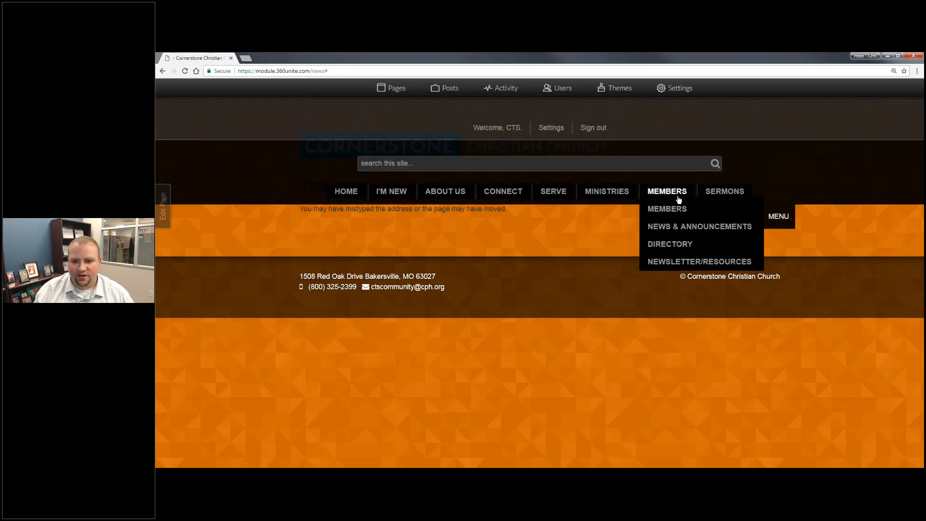
click(680, 227)
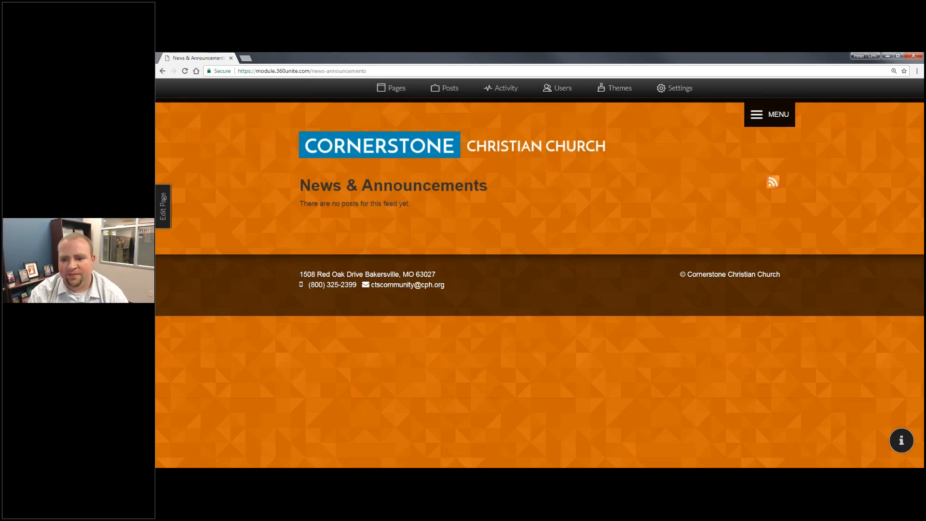
click(163, 207)
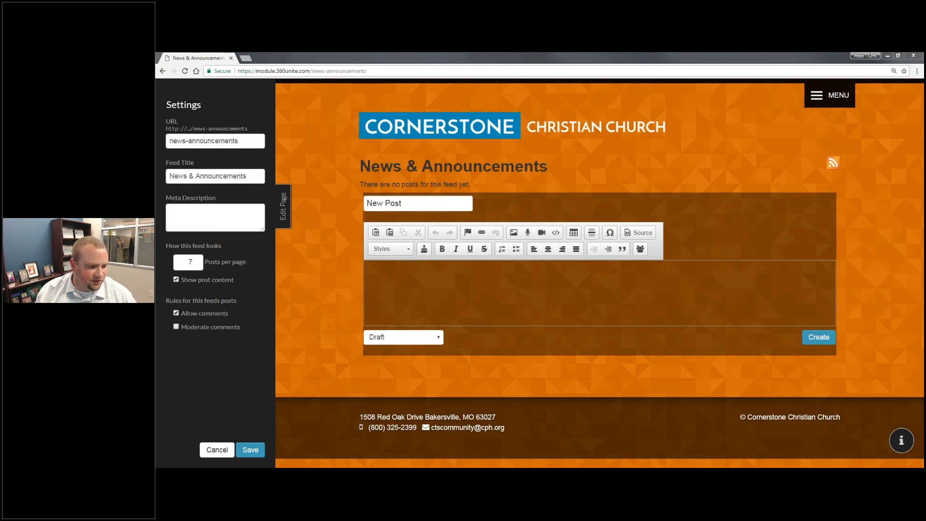
drag(403, 203, 331, 206)
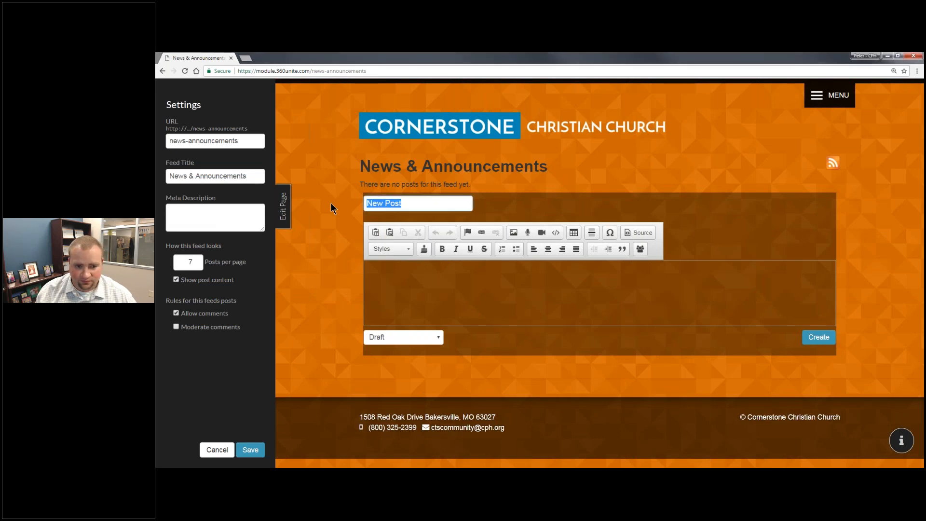
text(Vacation Bible School)
key(Tab)
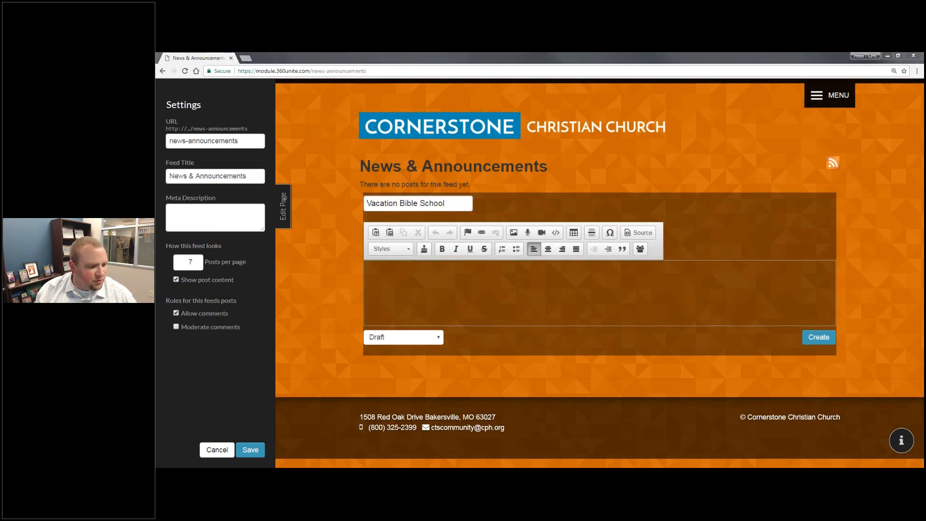
click(378, 294)
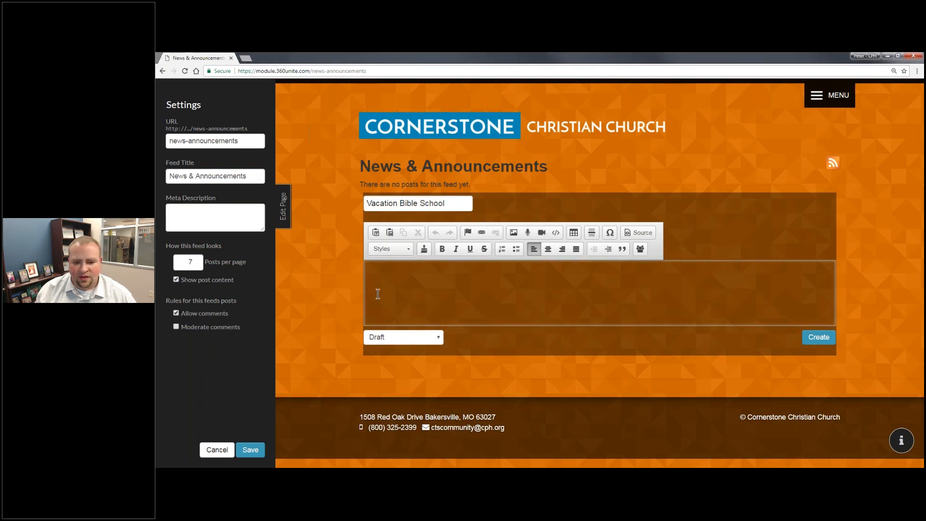
key(ctrl+v)
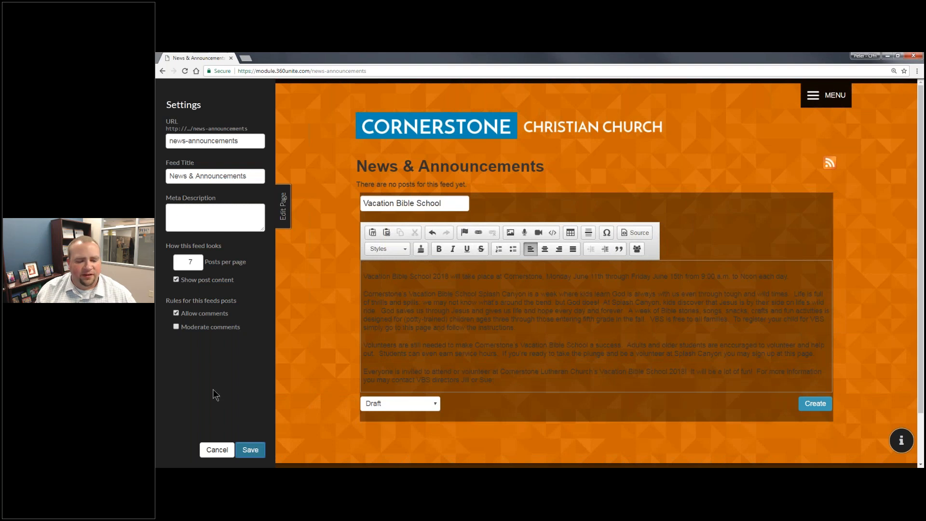
click(404, 409)
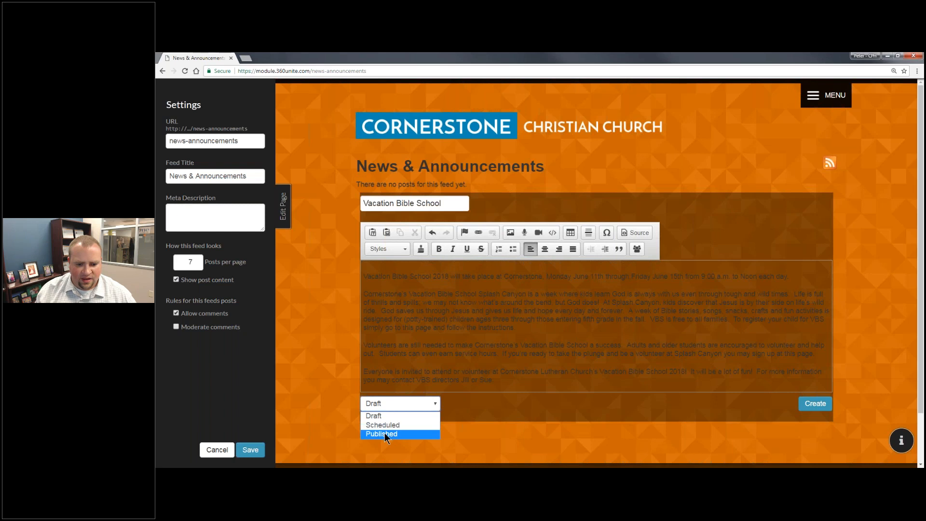
click(384, 434)
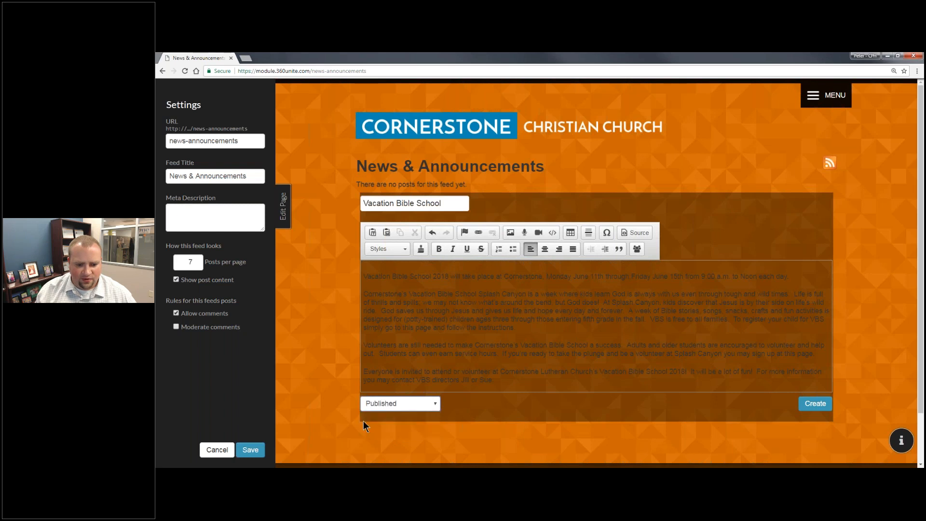
click(249, 449)
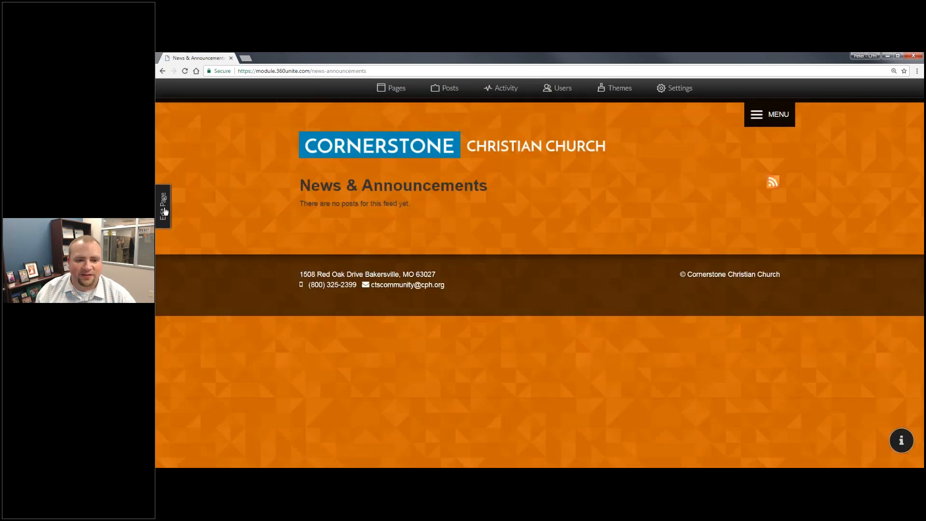
click(164, 211)
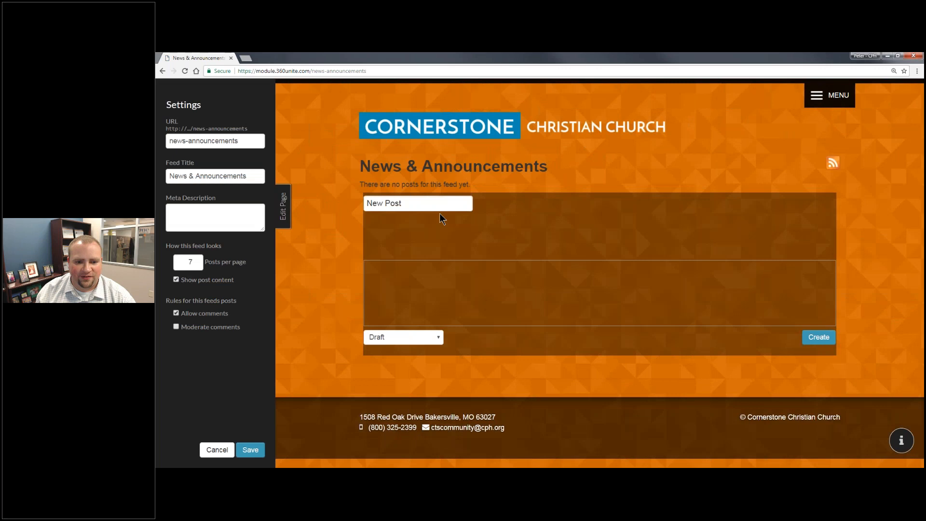
Paste the announcement text, title the post 'Vacation Bible School', and create it as a Draft.
click(419, 282)
key(ctrl+v)
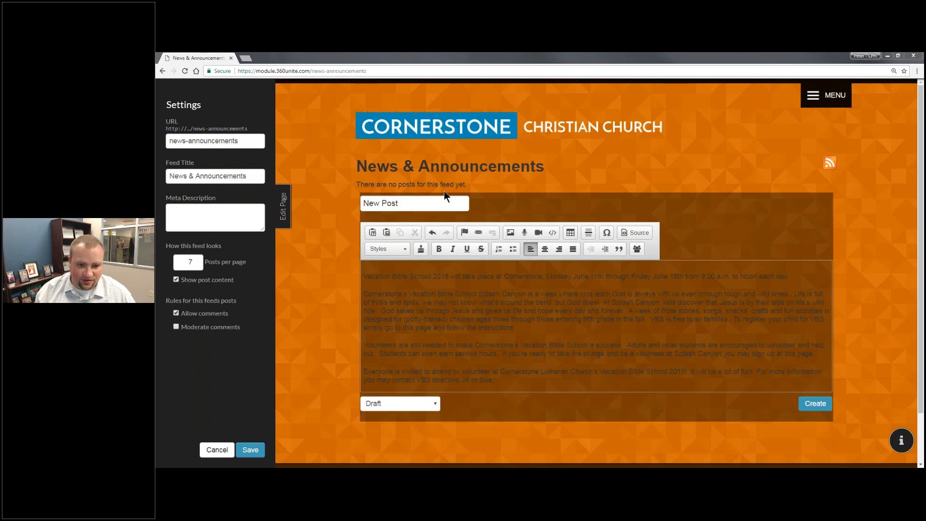
triple_click(424, 203)
text(Vacation Bible School)
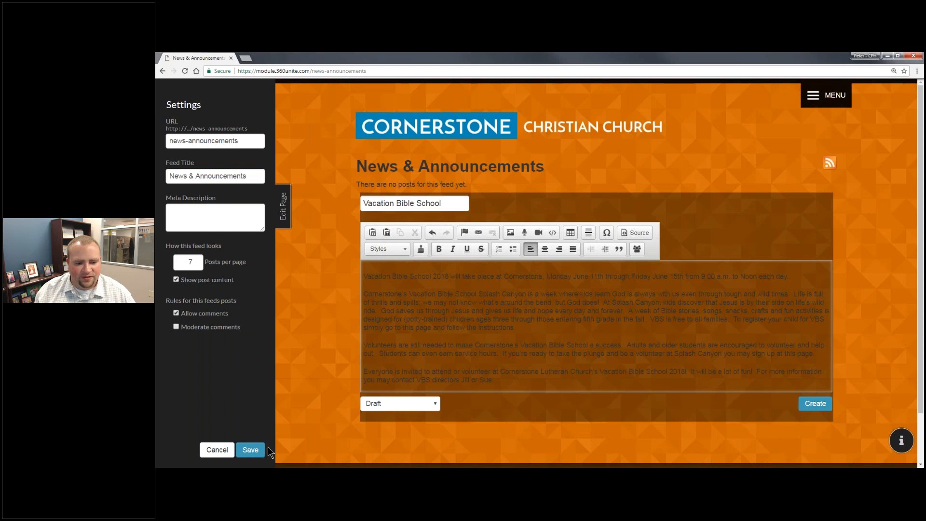
click(249, 450)
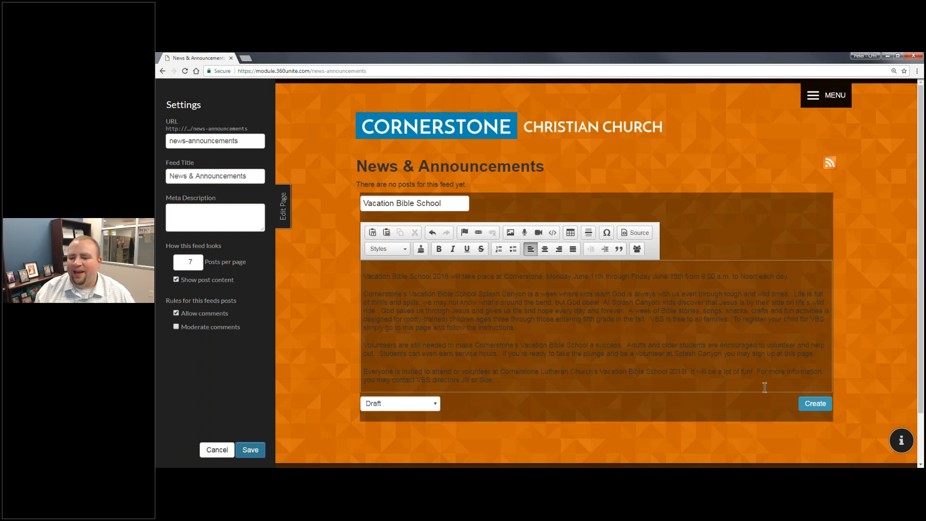
click(818, 407)
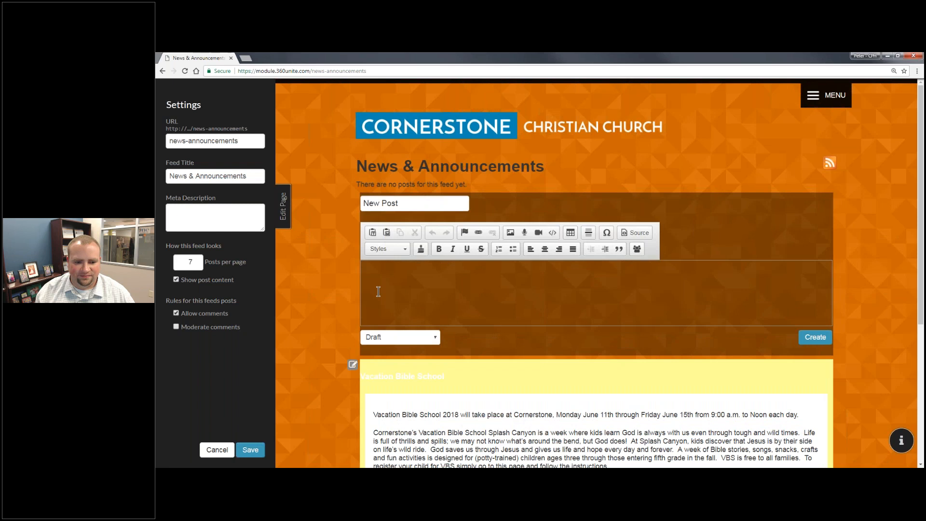
click(283, 210)
Open the Vacation Bible School post in edit mode and insert a blank line above its text.
click(343, 231)
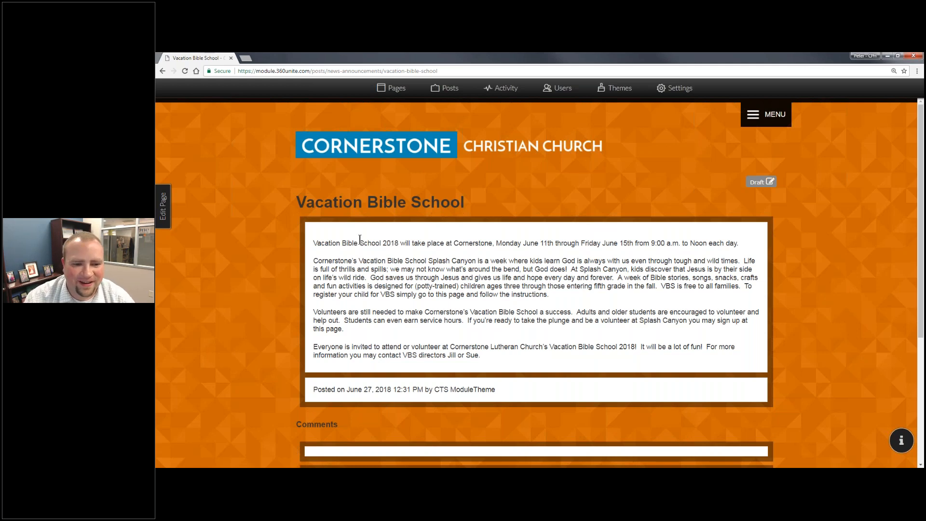
click(164, 206)
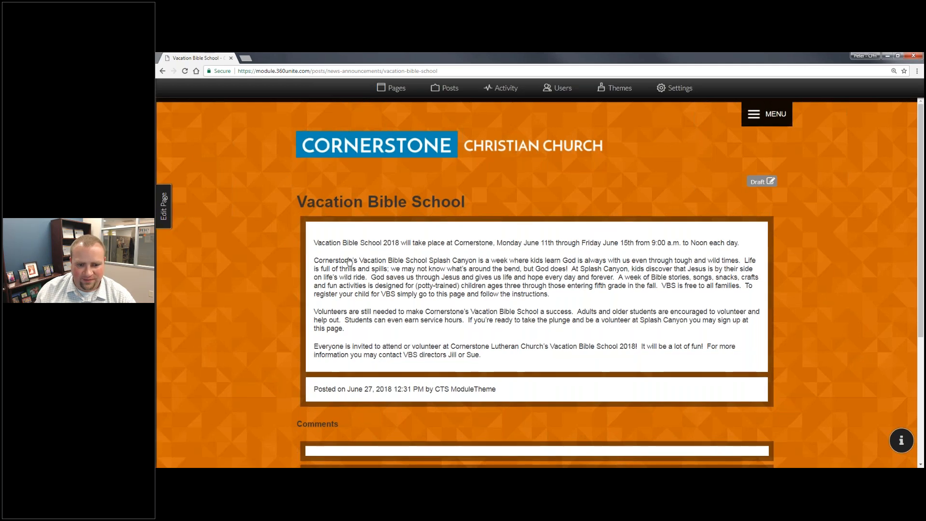
key(Return)
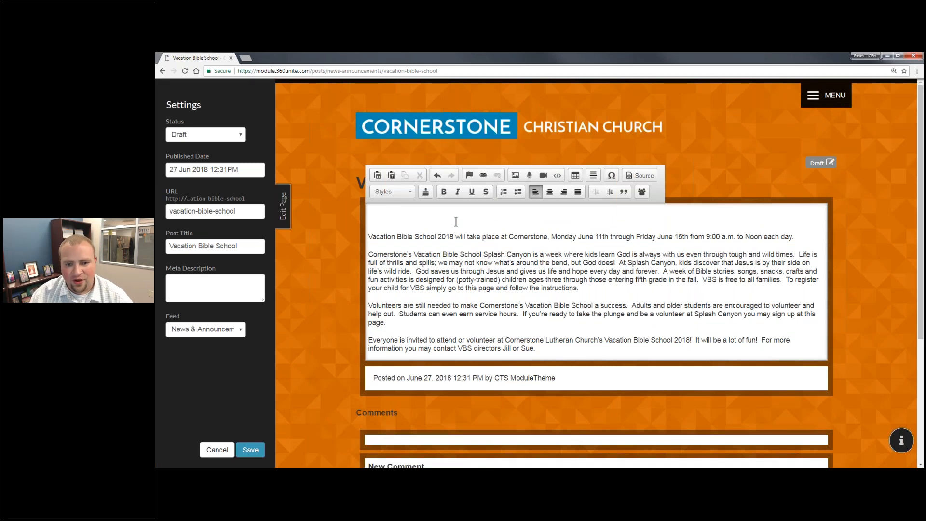
Upload Blog Post Header.jpg and insert it at the top of the post.
click(516, 177)
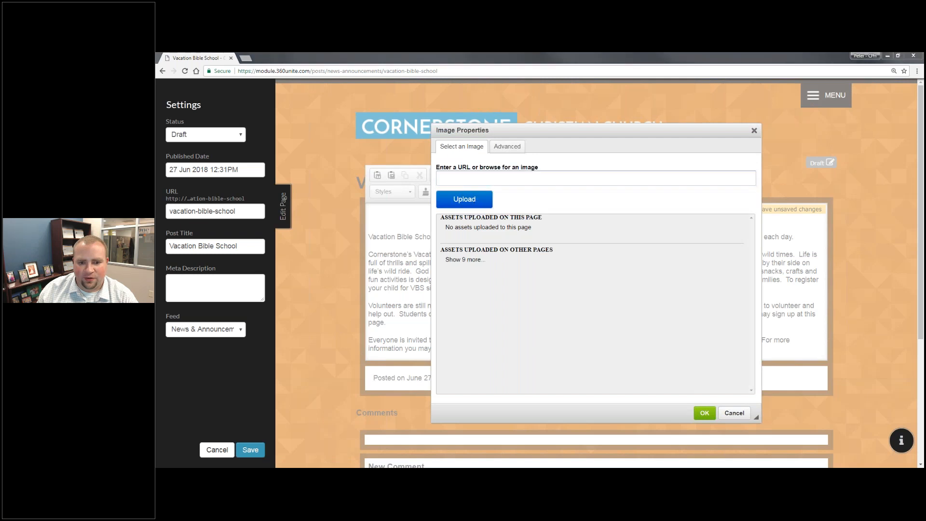
click(444, 200)
click(297, 140)
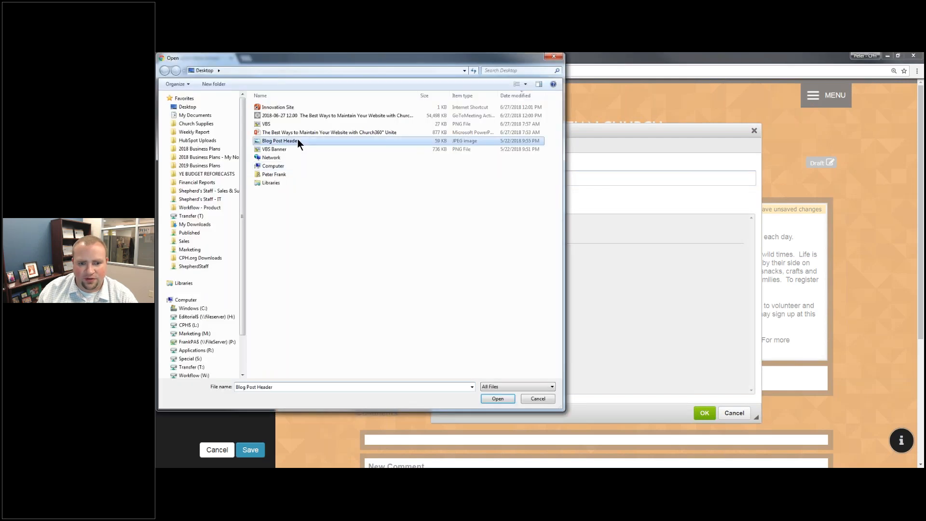
double_click(297, 140)
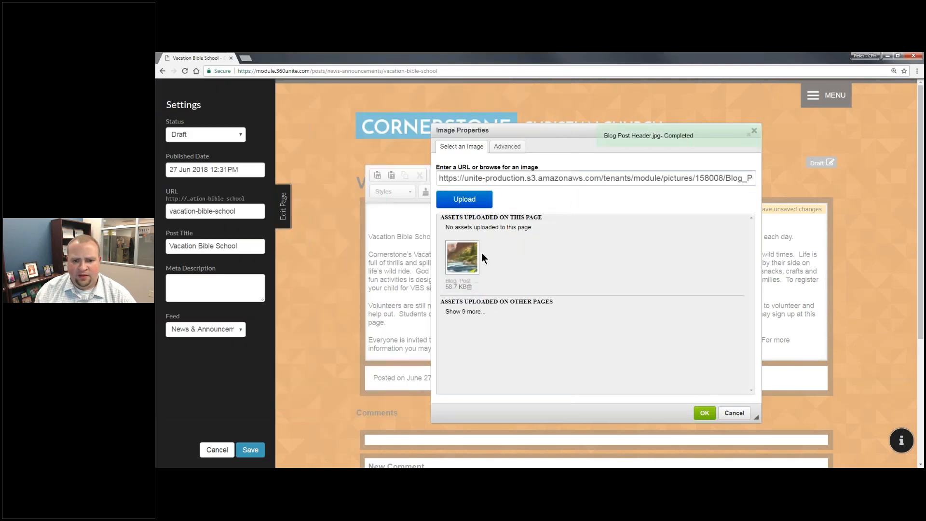
click(474, 259)
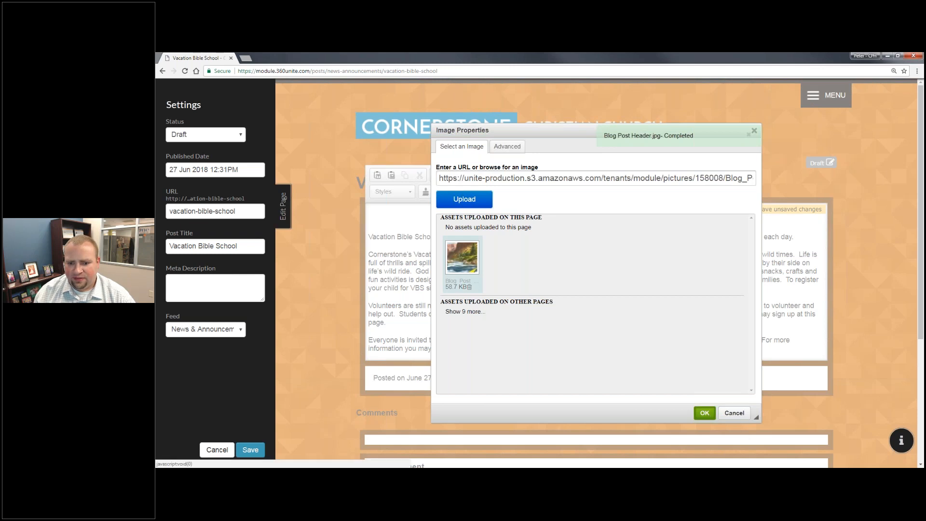
click(704, 413)
Resize the header image to 100% width with no fixed height.
double_click(675, 302)
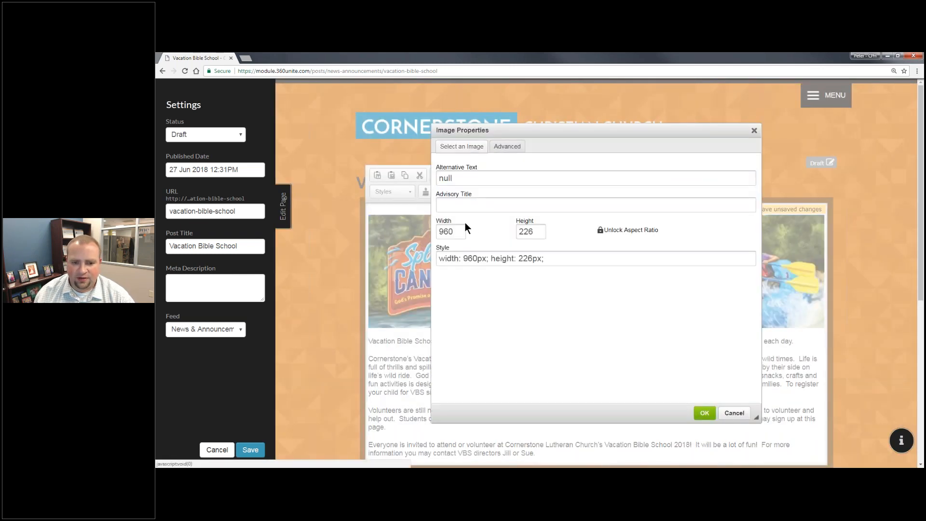
double_click(449, 232)
text(100)
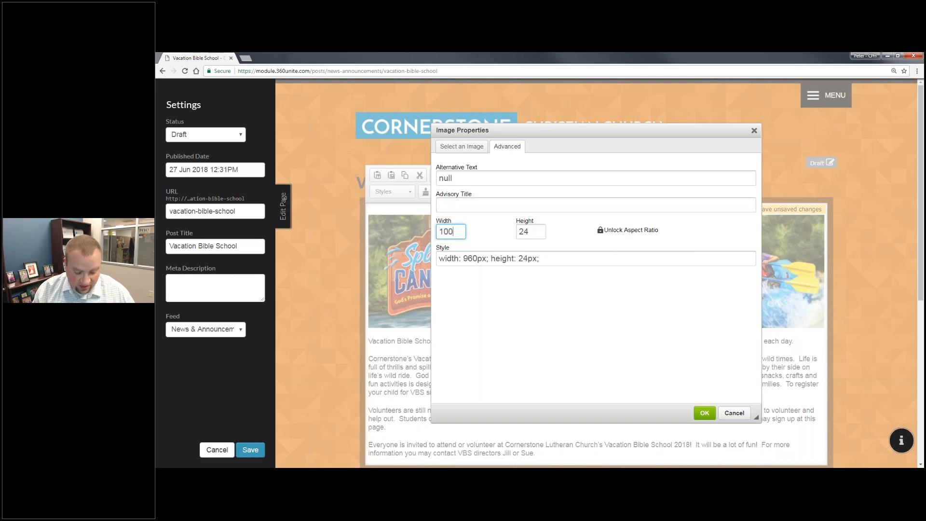
text(%)
key(Tab)
key(BackSpace)
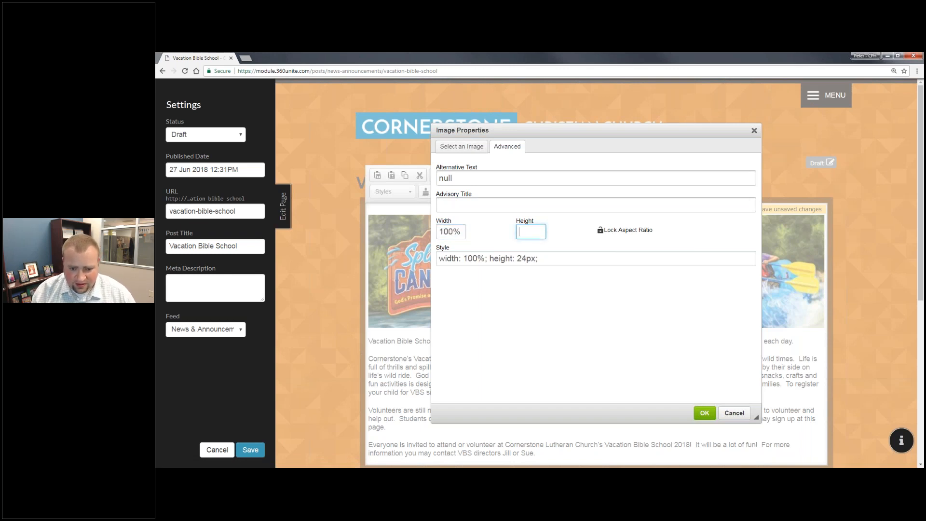
key(Tab)
click(704, 413)
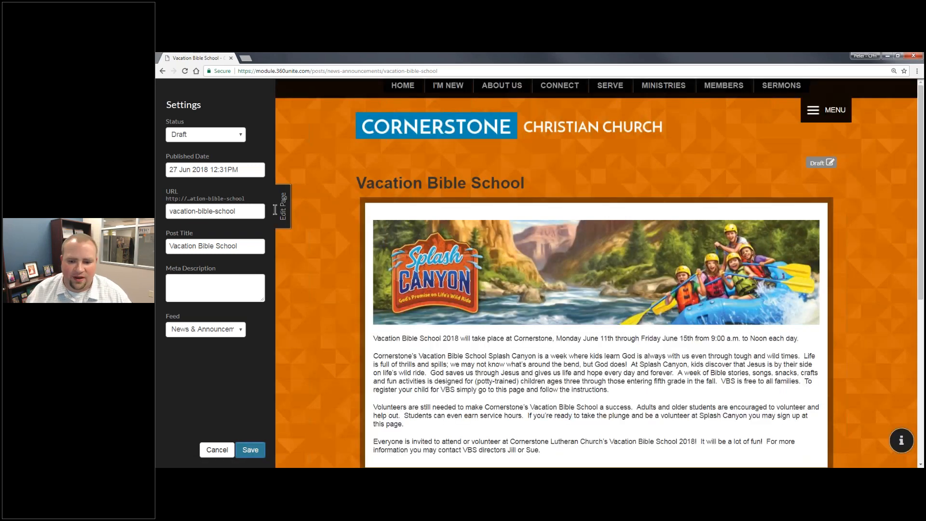
Save the Vacation Bible School post and scroll through to check the banner image.
click(282, 208)
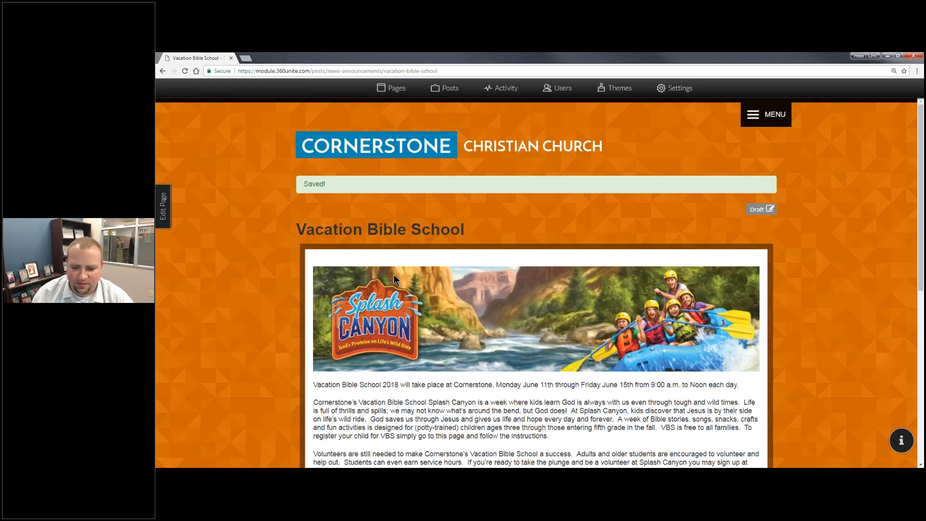
scroll(577, 380, down, 2)
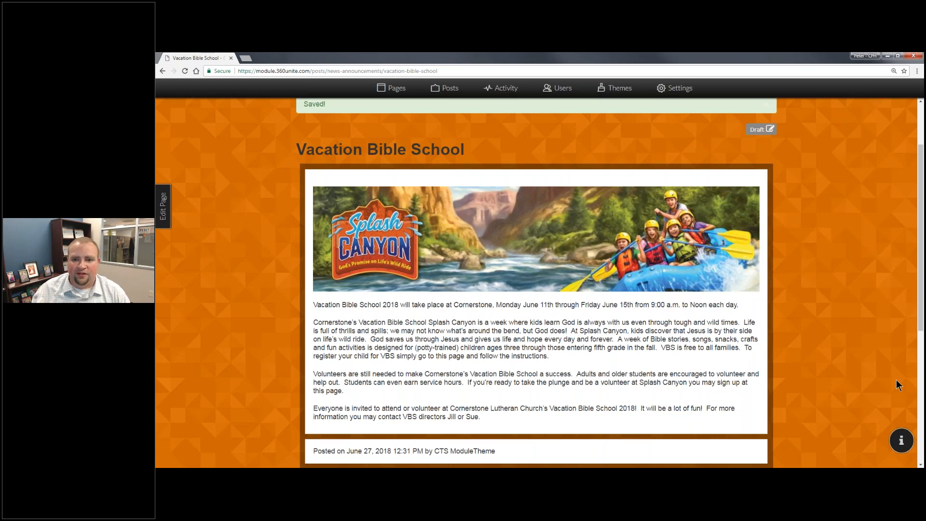
scroll(602, 231, up, 2)
Navigate via MENU > Members to the News & Announcements feed listing the VBS post.
click(790, 115)
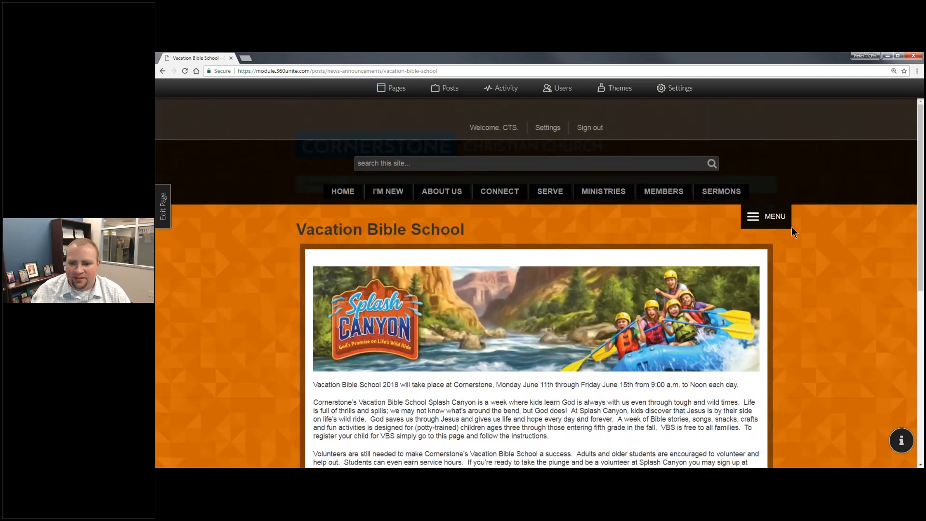
click(787, 219)
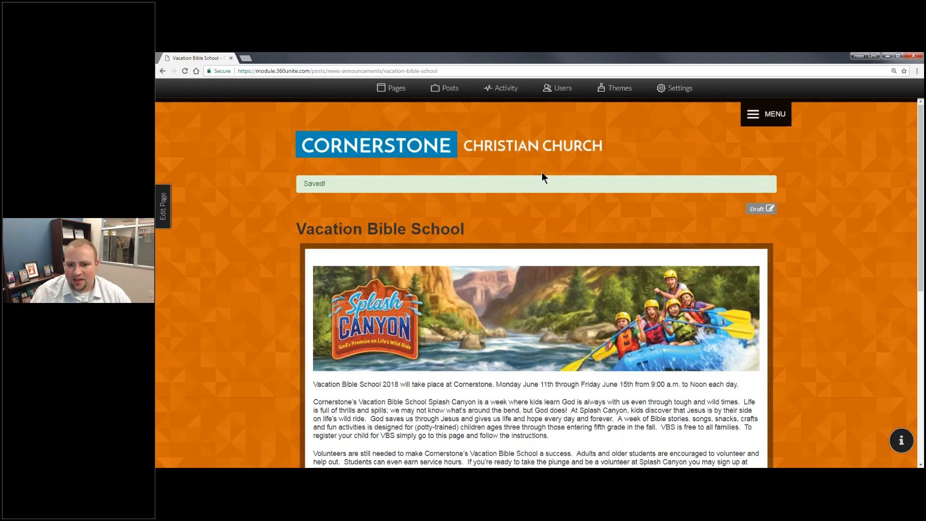
click(766, 114)
mouse_move(674, 190)
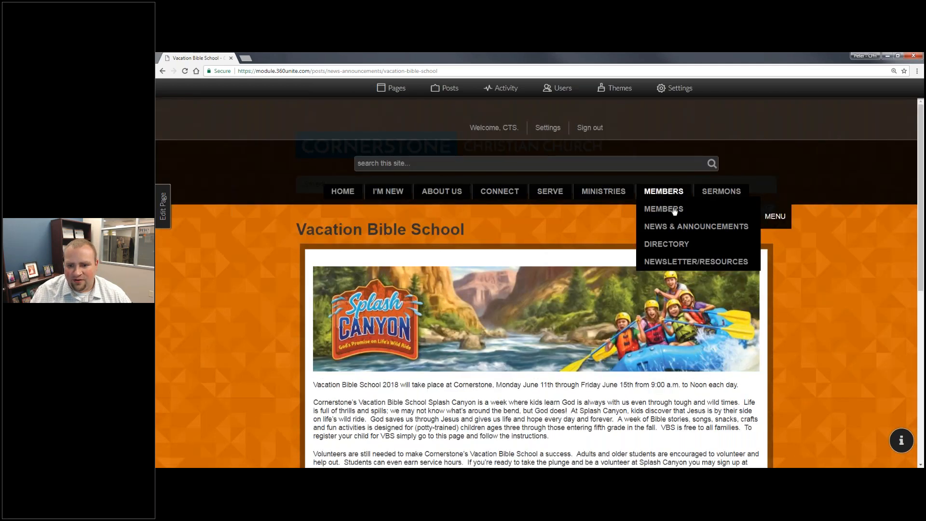
click(736, 226)
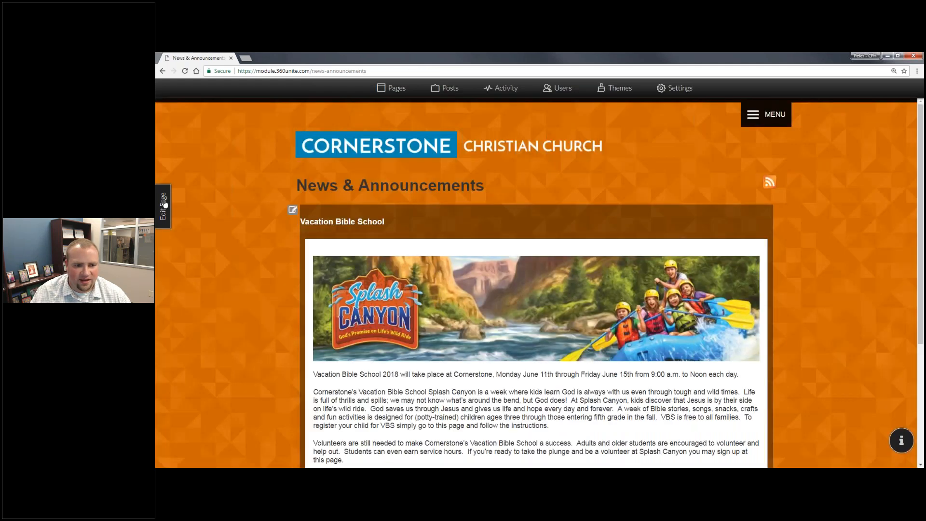
Enter edit mode on the News & Announcements page, then cancel without making changes.
click(164, 204)
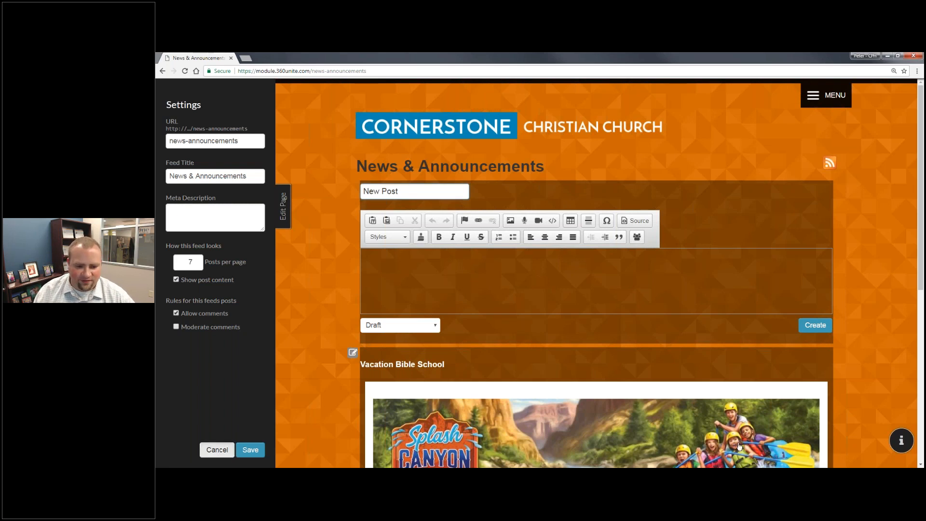
click(217, 449)
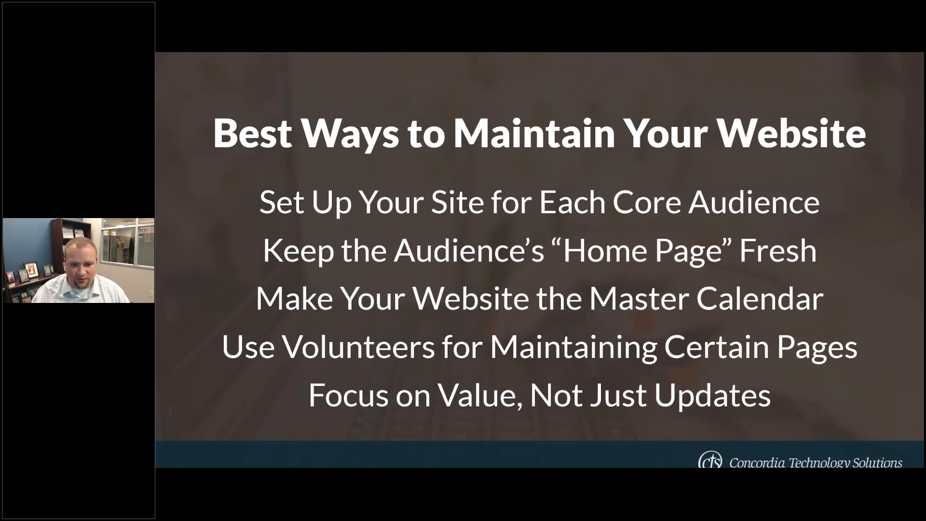
Switch from the slideshow back to the church website in Chrome.
key(alt+Tab)
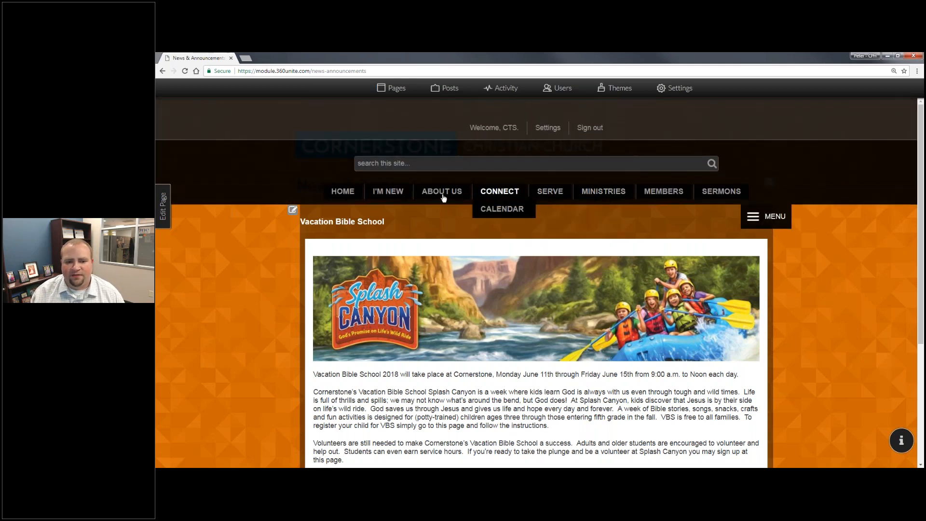
From the Calendar page, open the admin settings list of calendars.
click(501, 210)
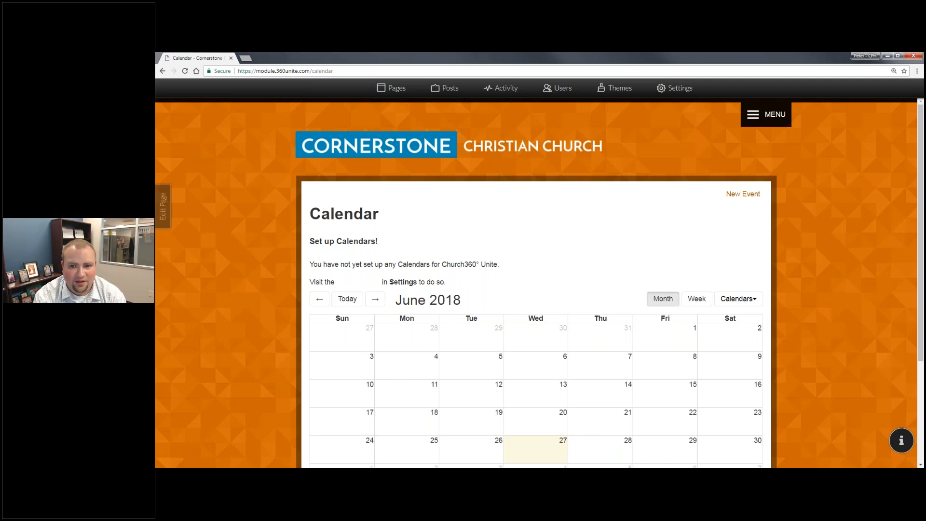
click(689, 90)
click(250, 209)
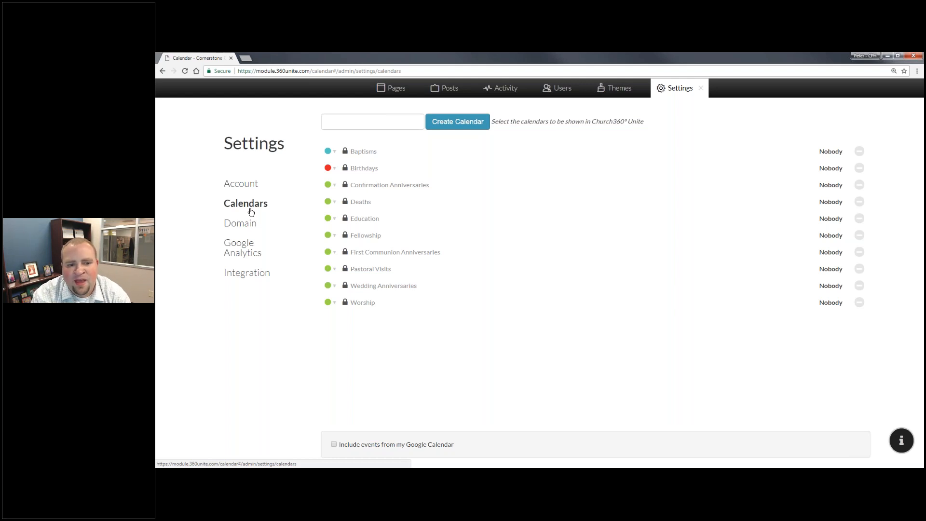
Colour the Fellowship calendar purple and the Worship calendar red.
click(335, 264)
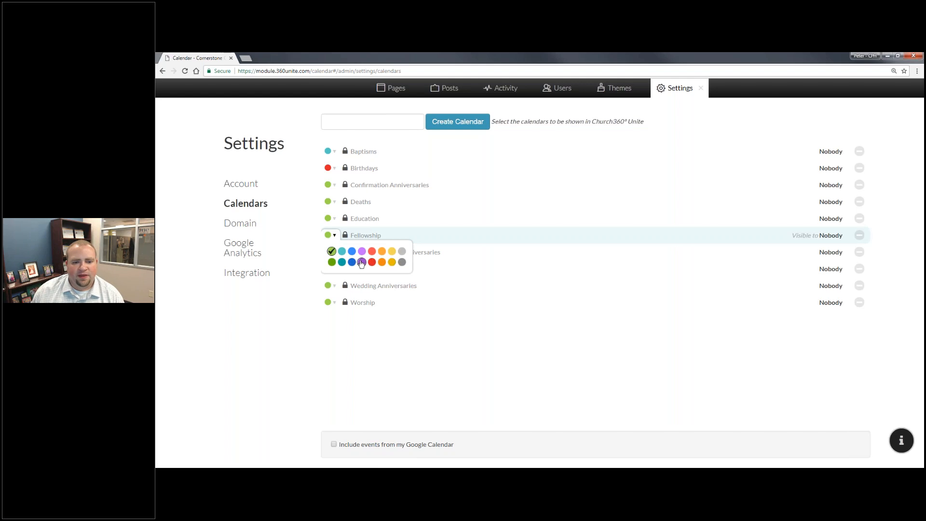
click(357, 263)
click(333, 302)
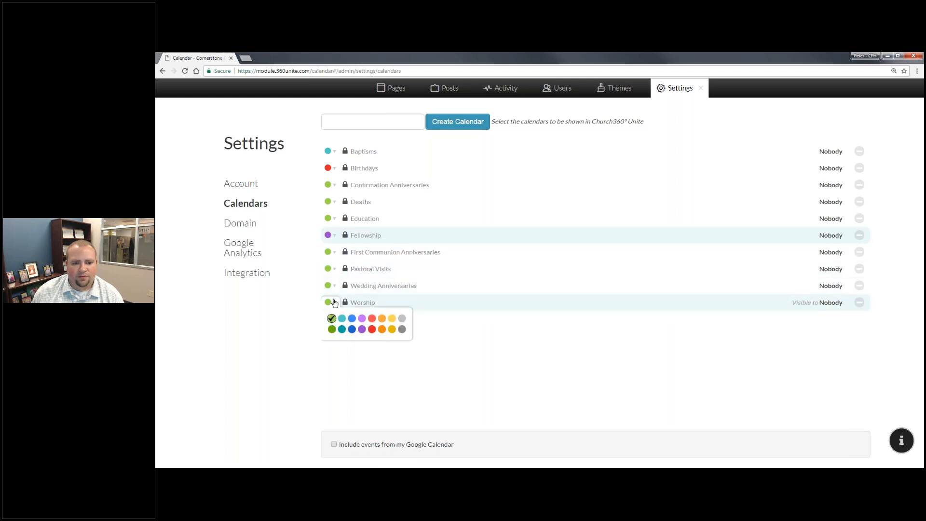
click(372, 330)
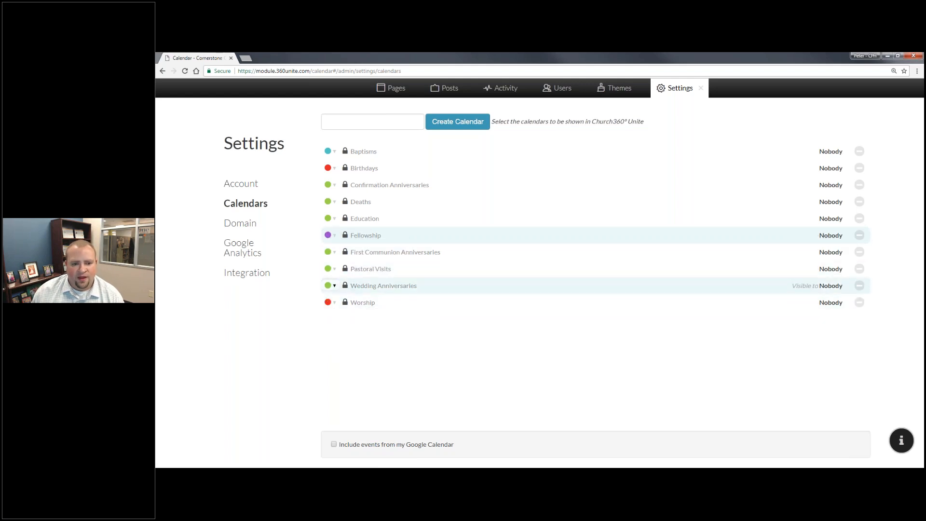
Make the Education, Fellowship and Worship calendars viewable by Everyone, saving each.
click(328, 218)
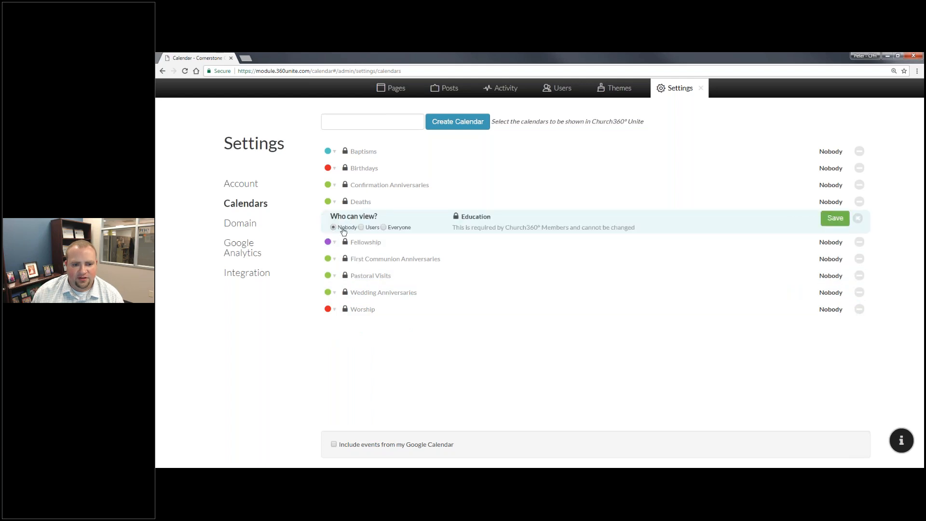
click(405, 229)
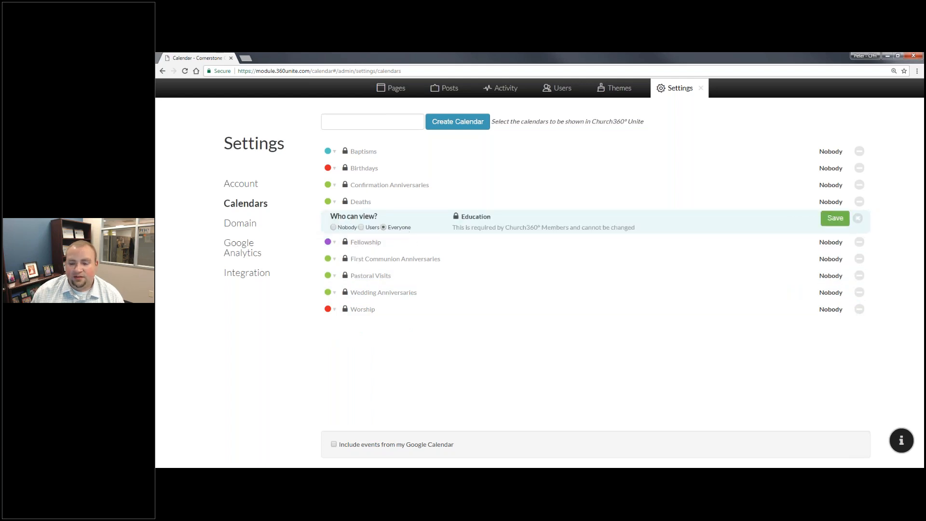
click(834, 218)
click(368, 246)
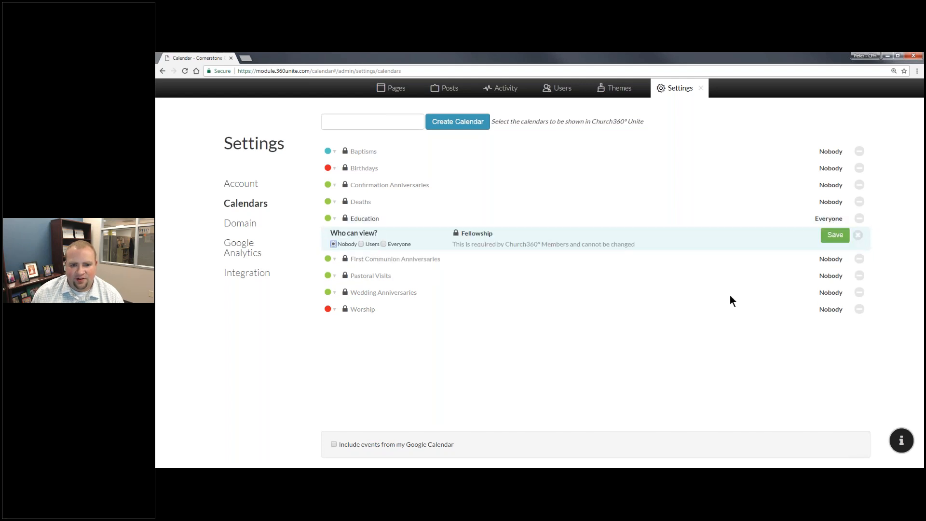
click(383, 244)
click(834, 234)
click(376, 301)
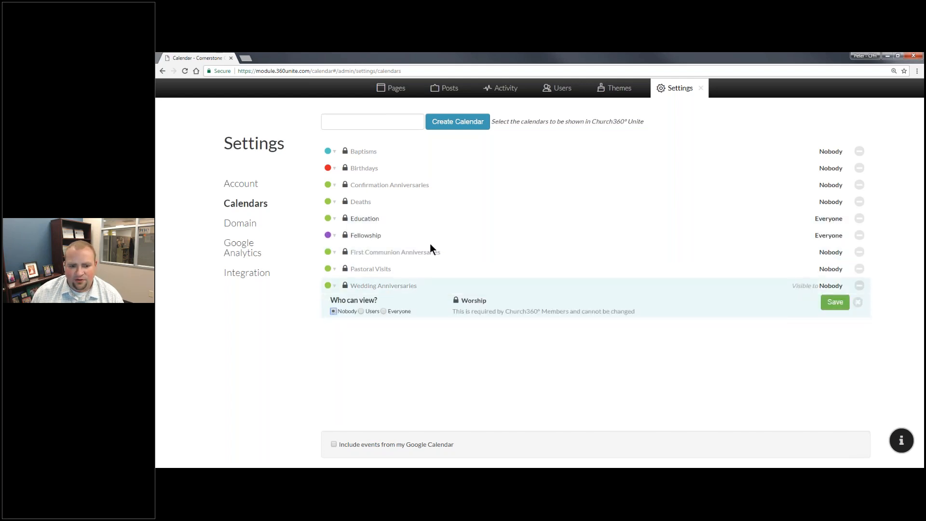
click(384, 311)
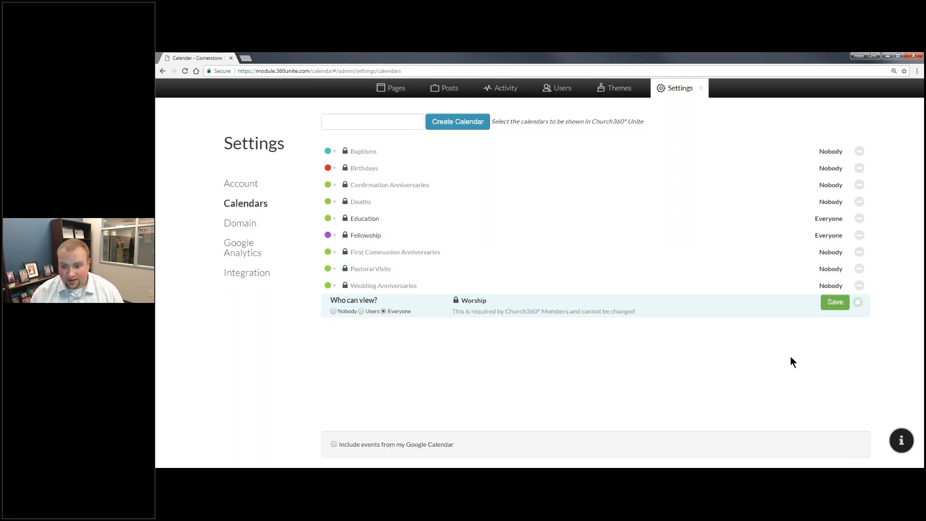
click(831, 304)
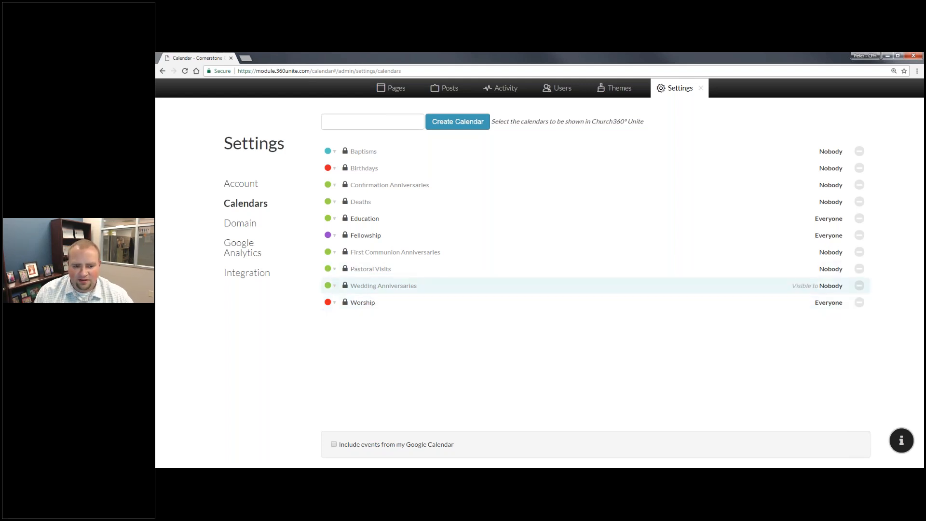
click(830, 269)
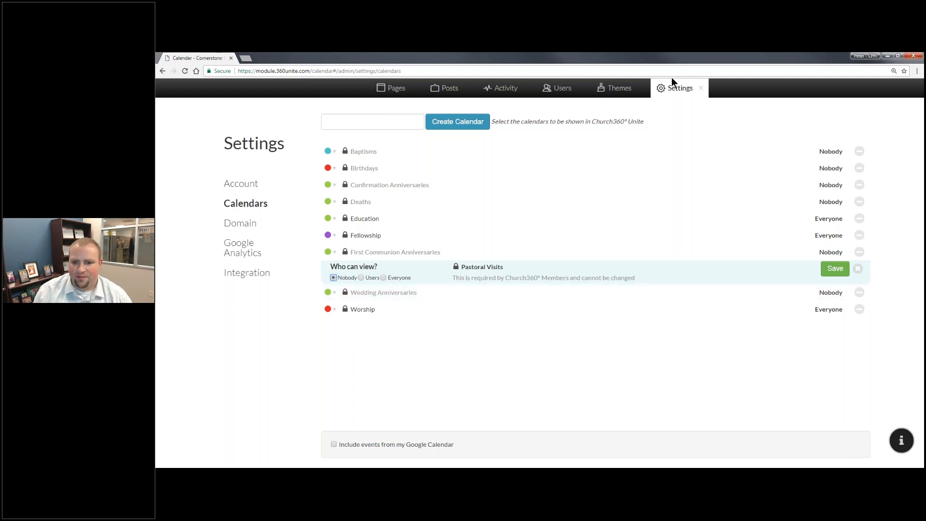
click(701, 88)
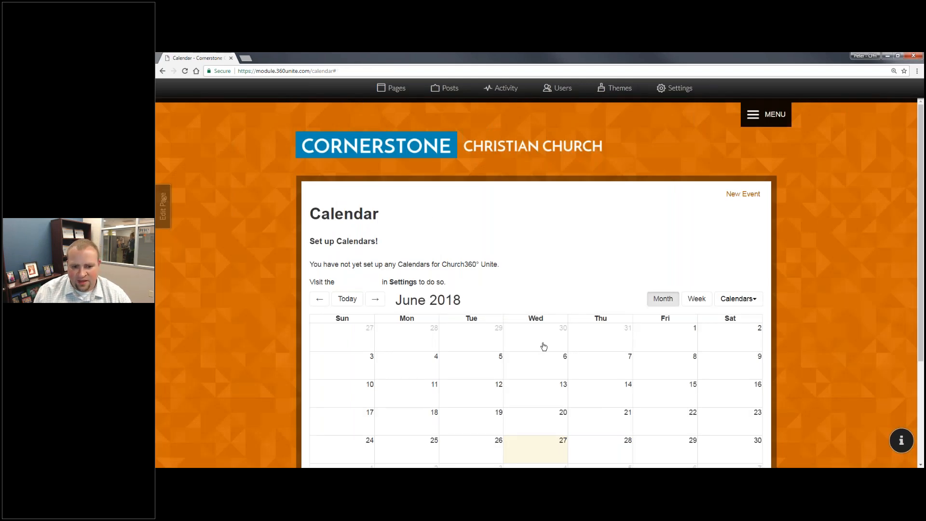
Reload the calendar, confirm Education, Fellowship and Worship are listed, and start an event on June 3.
scroll(544, 346, down, 2)
click(738, 220)
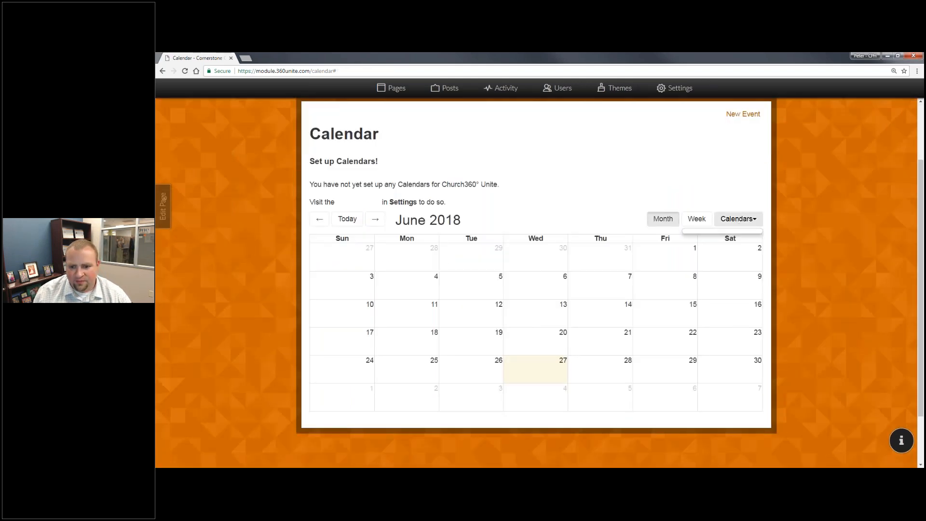
click(186, 71)
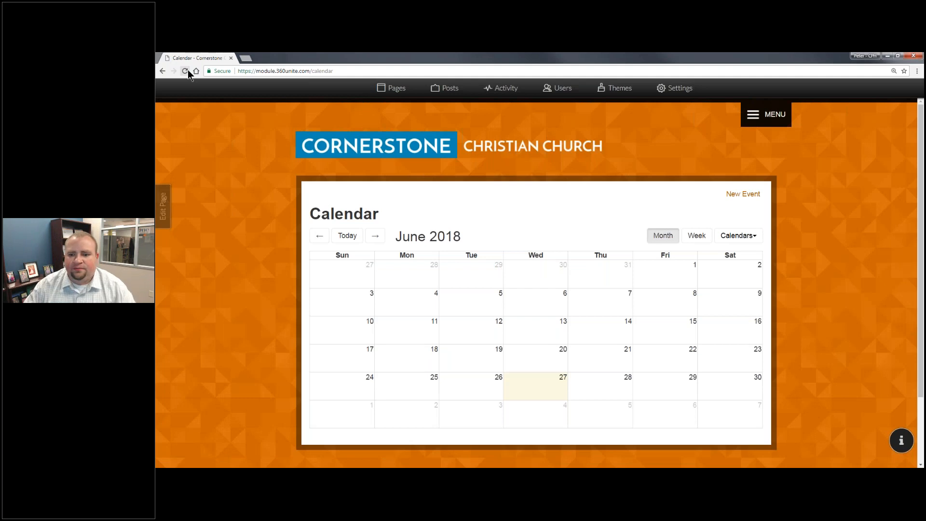
click(740, 239)
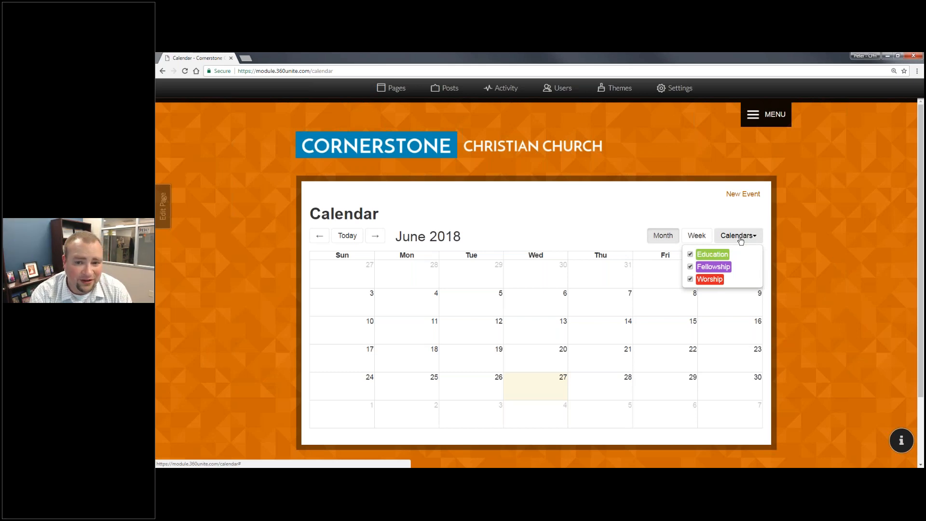
click(370, 297)
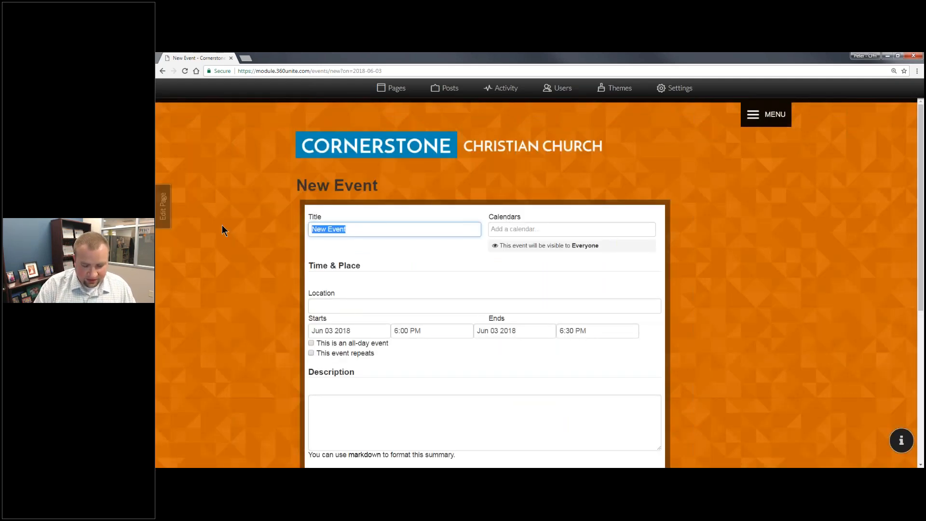
Title the event 'Traditional Worship' on the Worship calendar, located in the Sanctuary.
text(Traditional Worship)
key(Tab)
text(Wro)
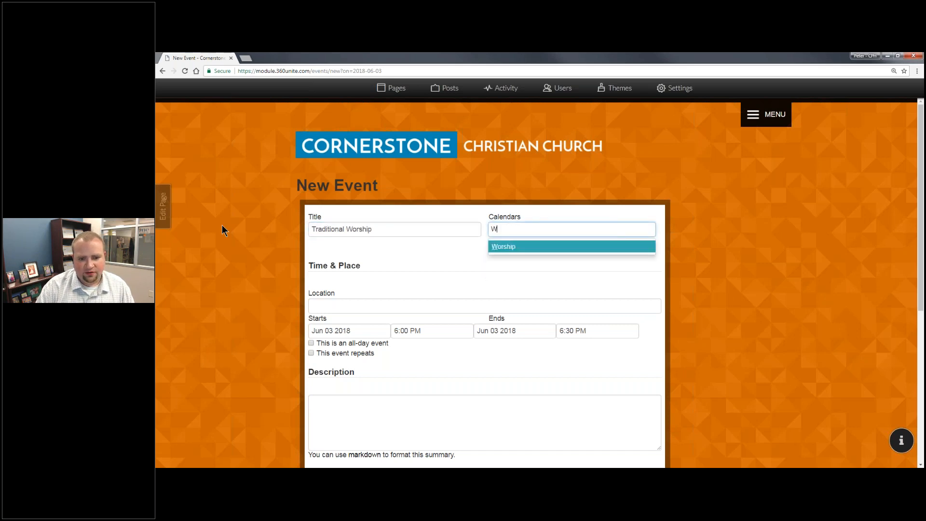
key(BackSpace)
key(BackSpace)
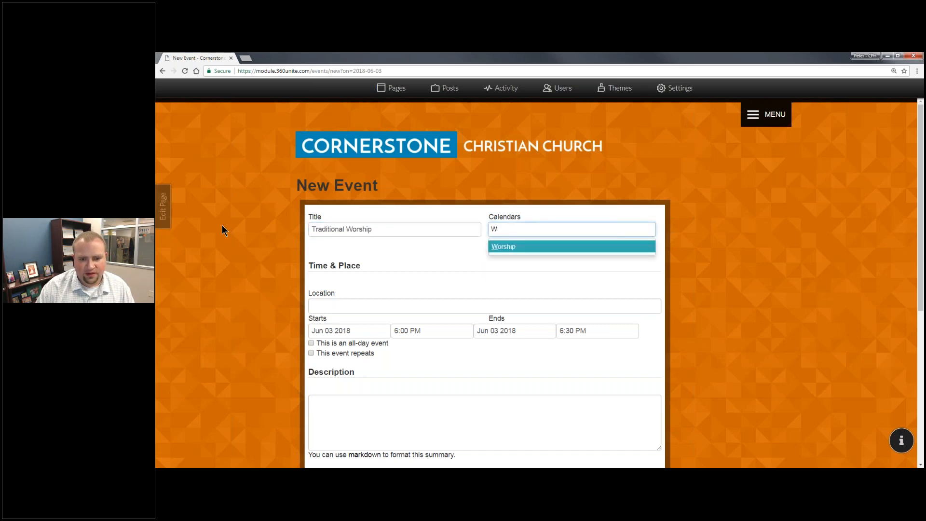
click(514, 246)
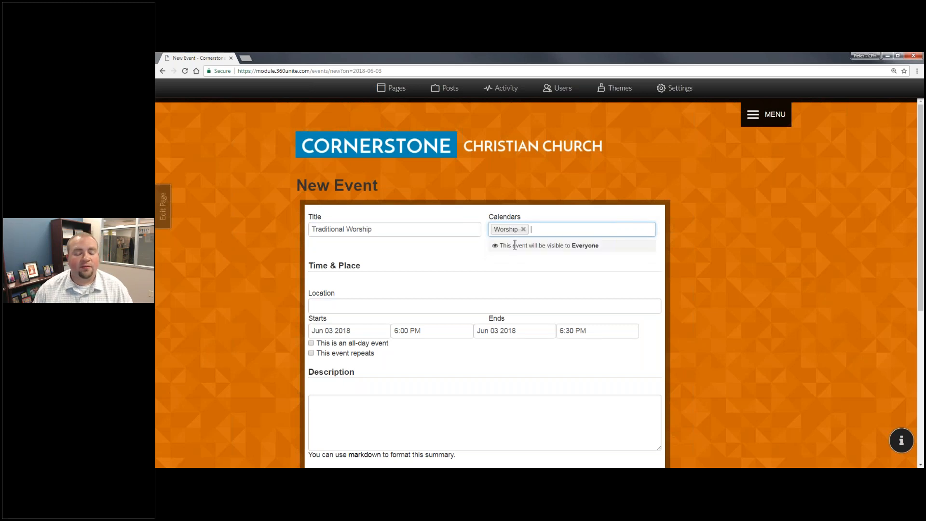
click(385, 302)
text(Sanctuary)
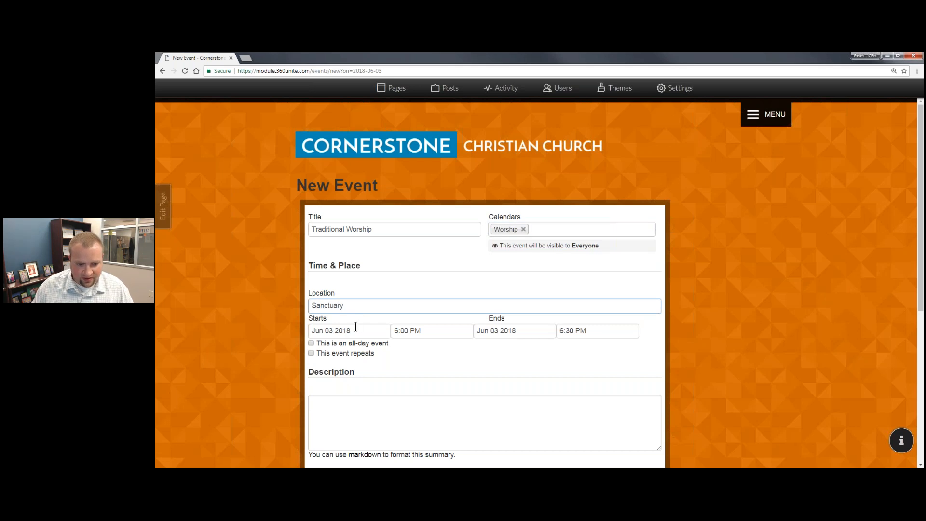
Set the time to 8:00–9:00 AM, repeating weekly on Sunday.
click(356, 327)
click(400, 332)
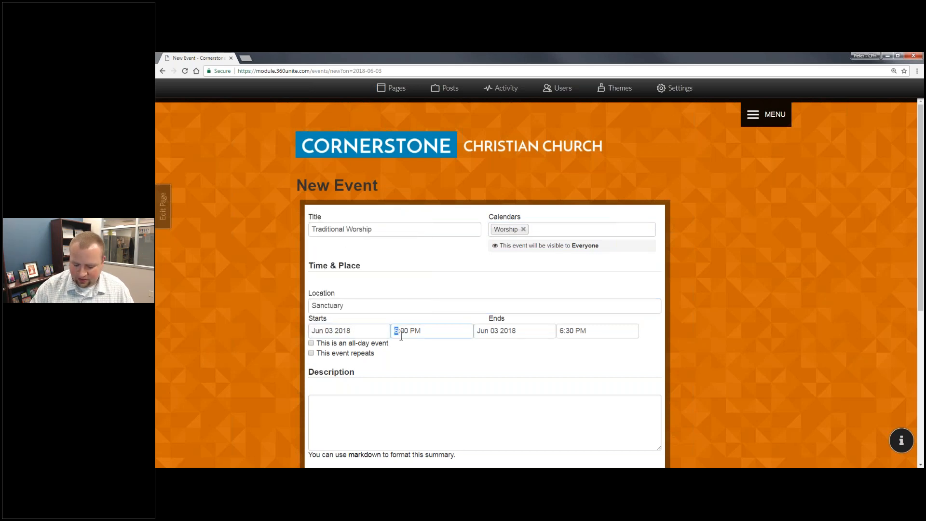
key(Tab)
key(Tab)
text(a)
key(Tab)
key(Tab)
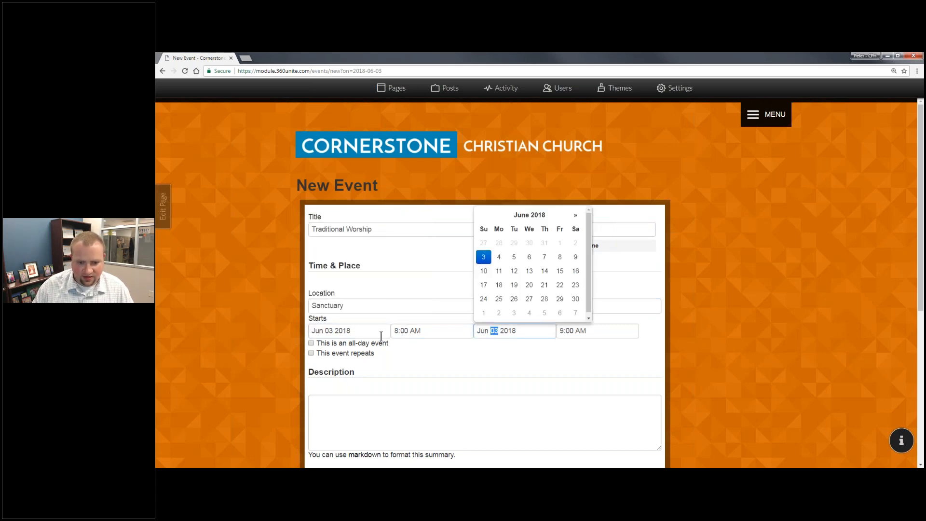
click(590, 337)
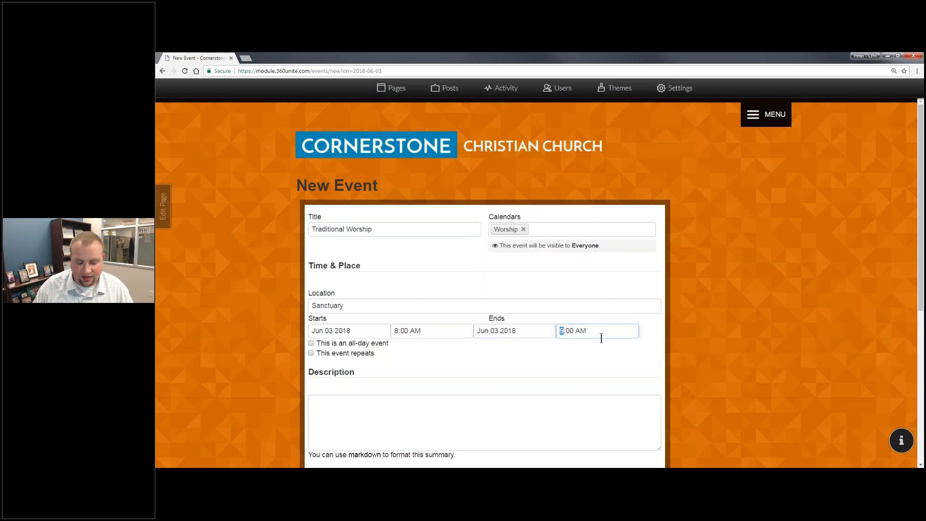
click(376, 355)
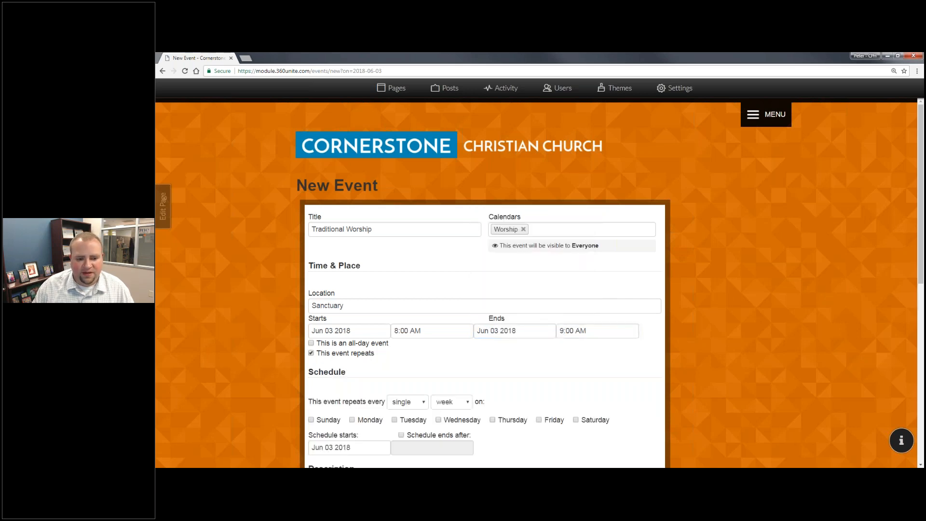
click(324, 421)
Add the description 'Join us for worship!' and a one-day-before reminder.
scroll(259, 257, down, 3)
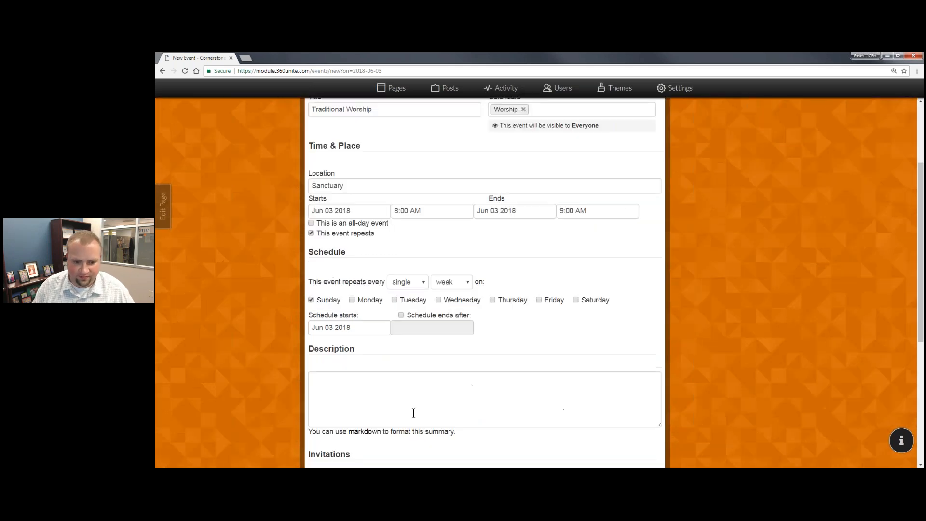
scroll(259, 258, down, 3)
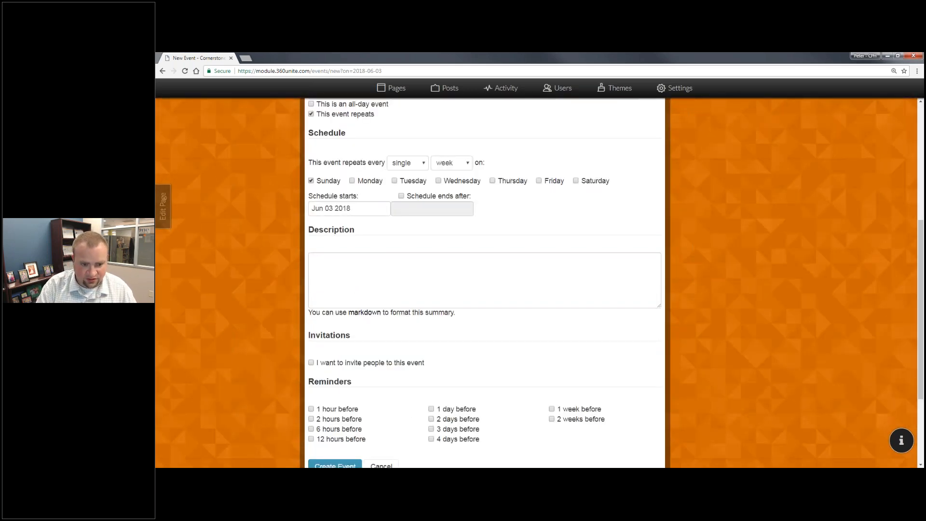
click(430, 293)
text(Join us for worship!)
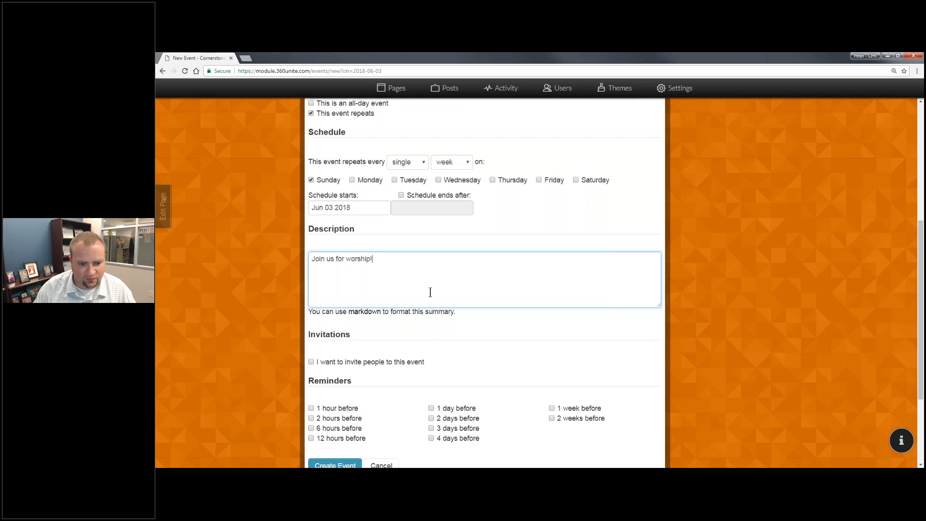
scroll(462, 294, down, 1)
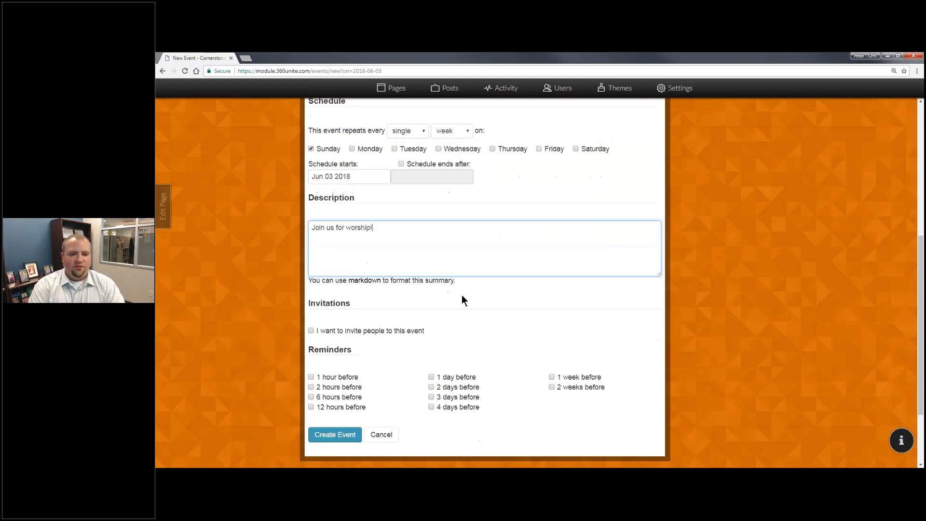
scroll(461, 294, down, 3)
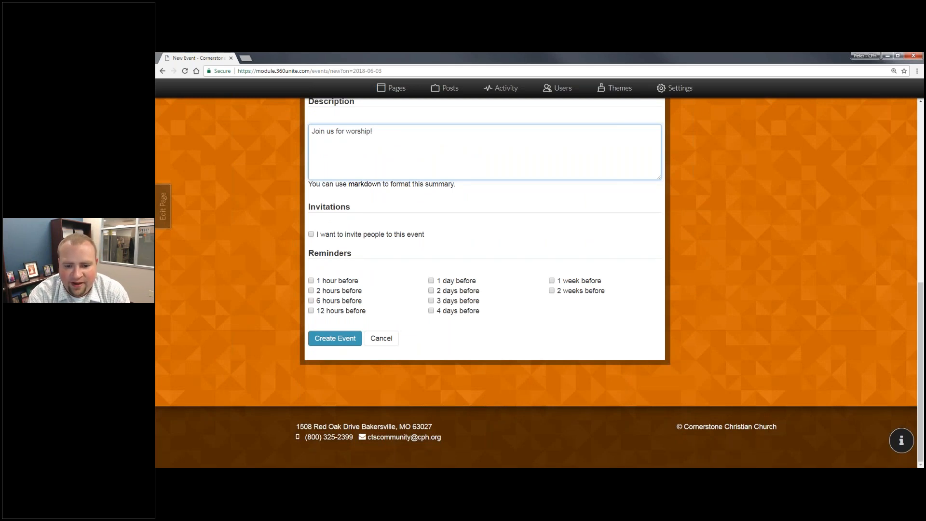
click(456, 280)
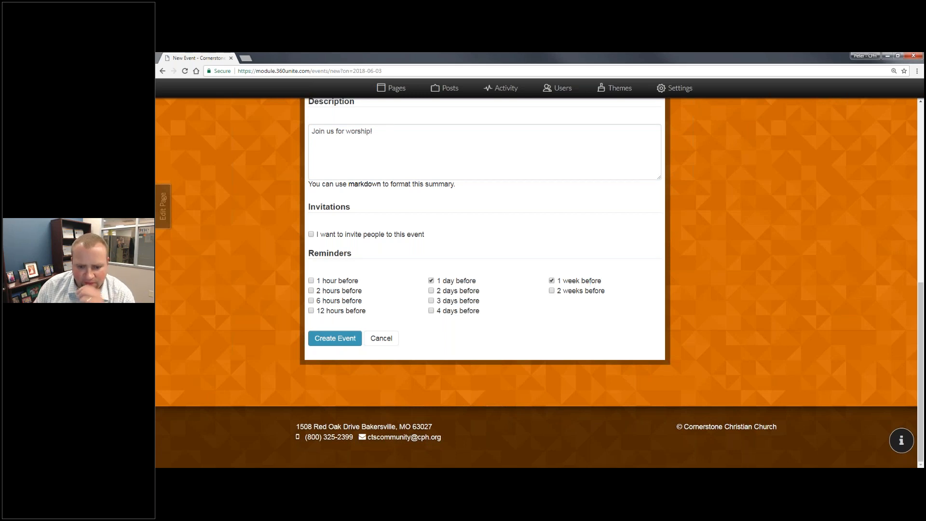
Create the Traditional Worship event from the New Event form.
click(334, 338)
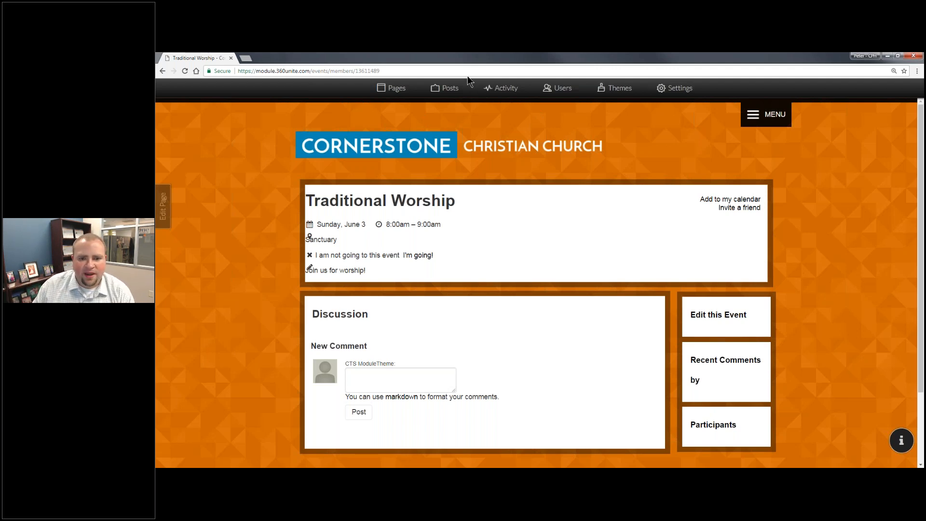
Go to the Calendar page via MENU > CONNECT.
click(752, 116)
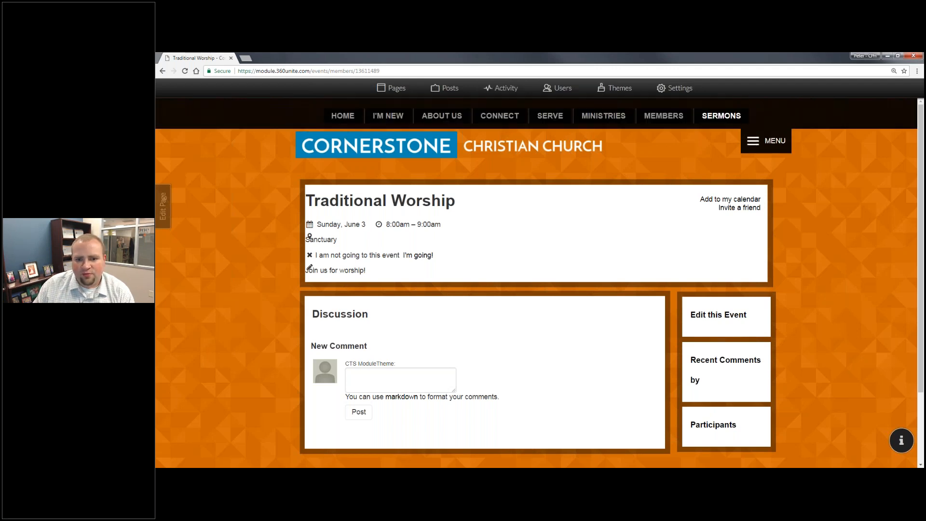
mouse_move(499, 190)
click(509, 212)
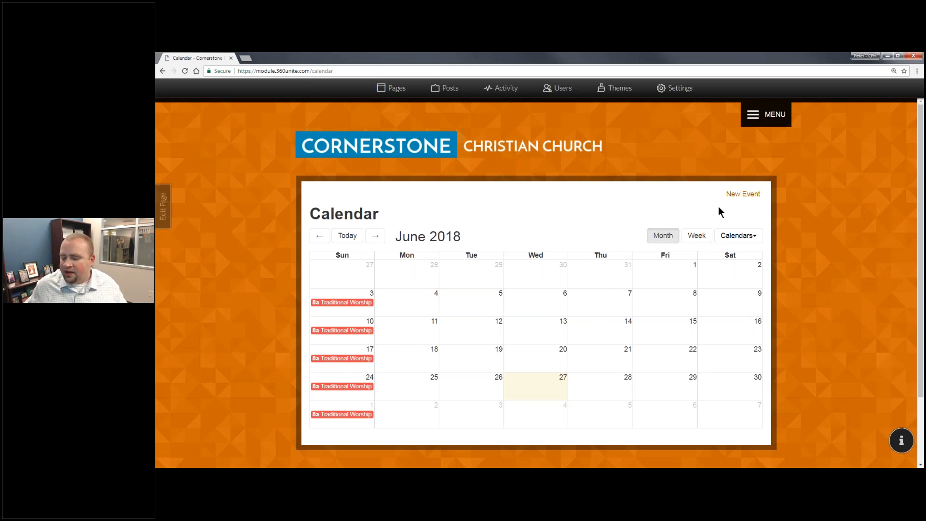
Switch to the 'Best Ways to Maintain Your Website' slide.
key(alt+Tab)
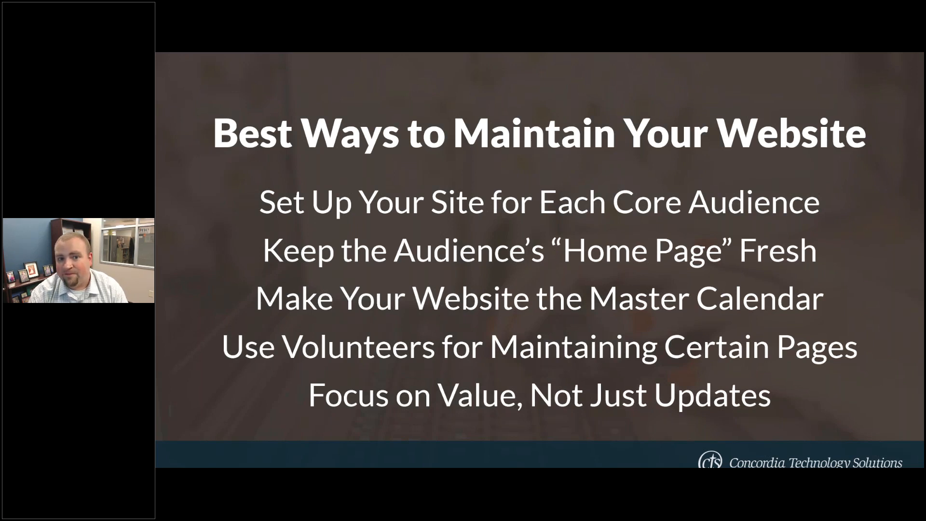
Switch back to the Cornerstone Calendar in Chrome.
key(alt+Tab)
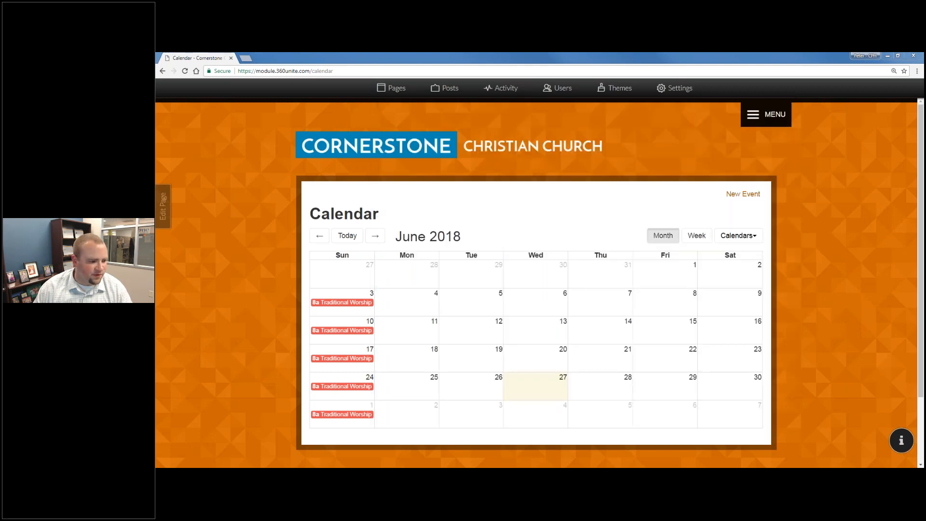
Open the Users admin page from the admin toolbar.
click(564, 92)
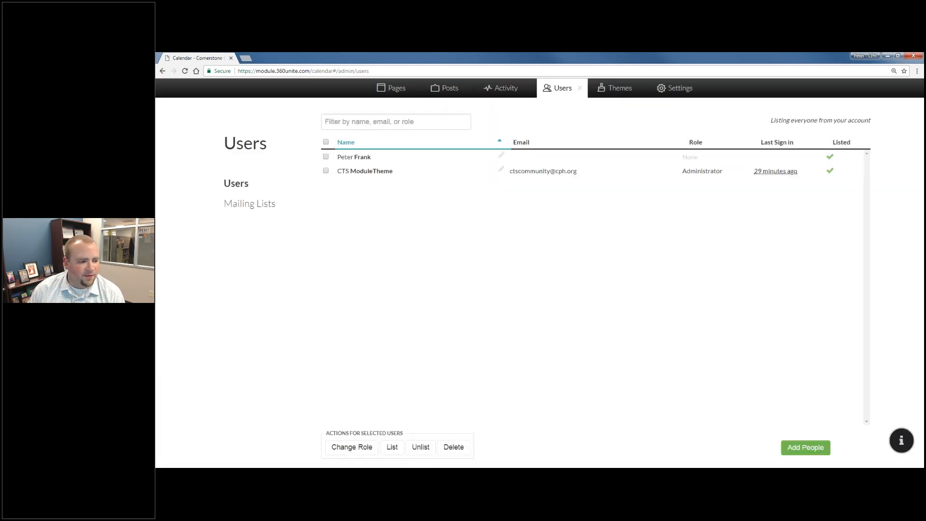
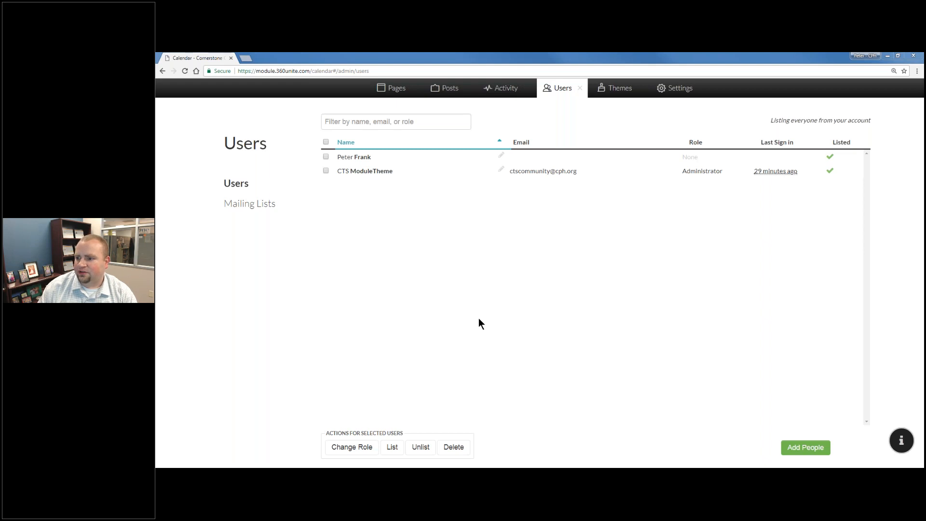
Start a new person entry from a suggested contact, then open the CSV import file chooser.
click(828, 447)
click(436, 172)
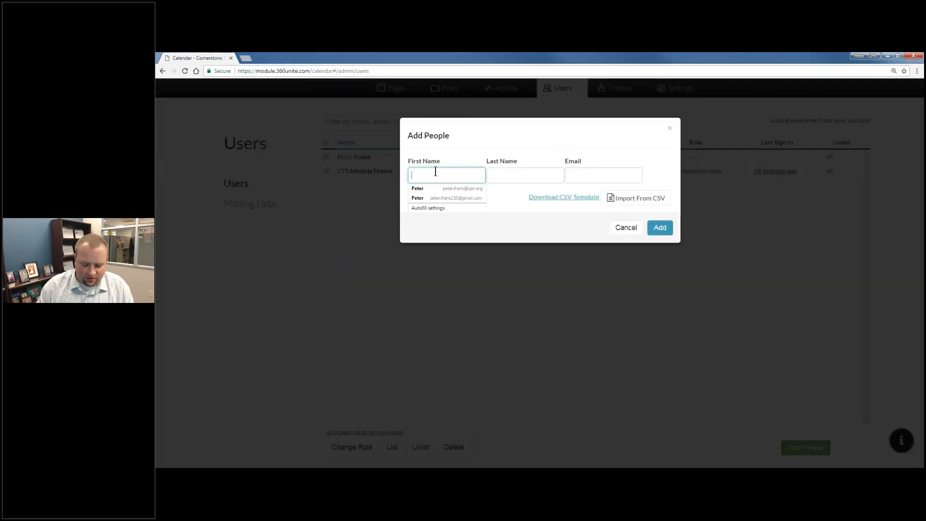
text(Peter)
key(Down)
key(Return)
key(Tab)
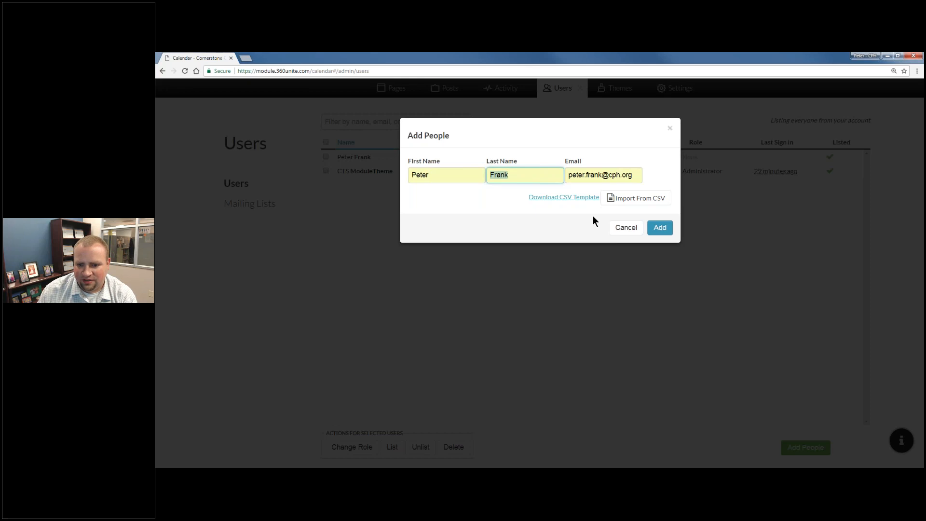
click(641, 197)
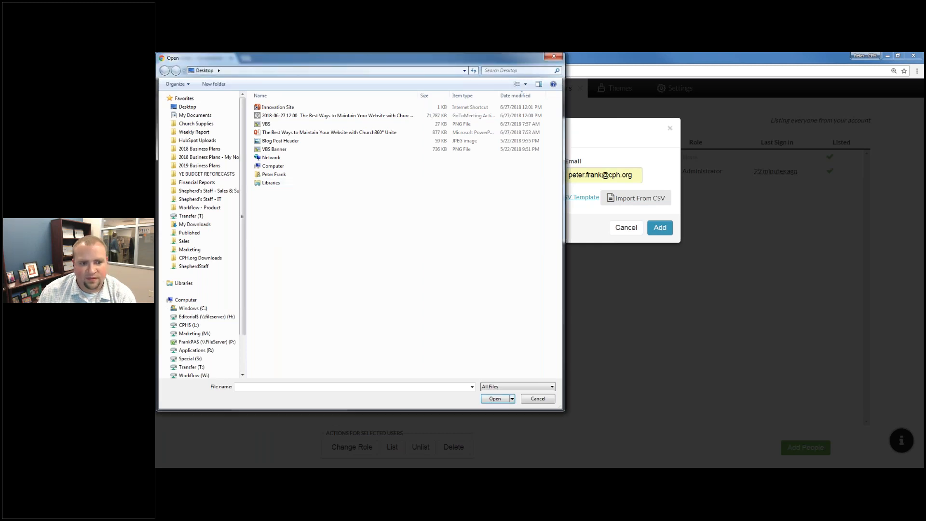
click(268, 191)
Load the 'Cornerstone Christian Church Members' file into the add-people import list.
double_click(308, 194)
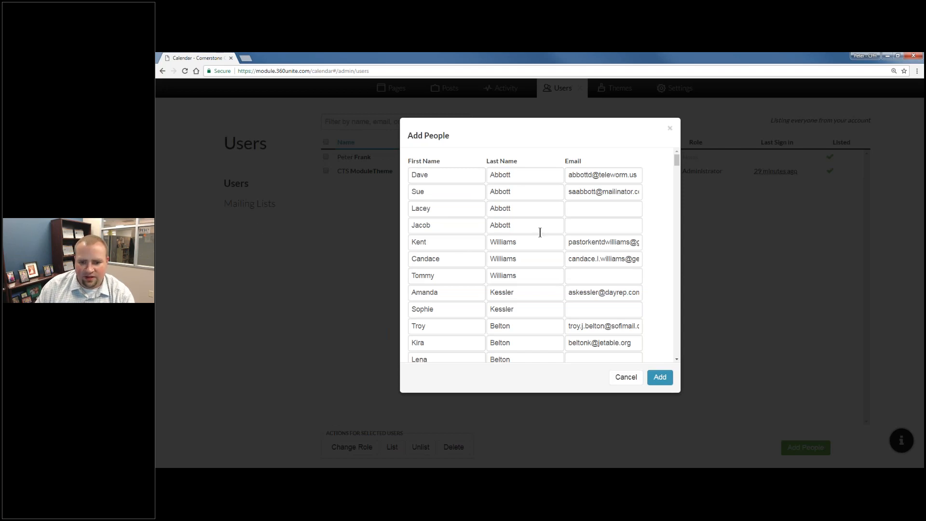
scroll(677, 170, down, 5)
Add every imported church member as a user, then open a new browser tab.
scroll(673, 203, down, 10)
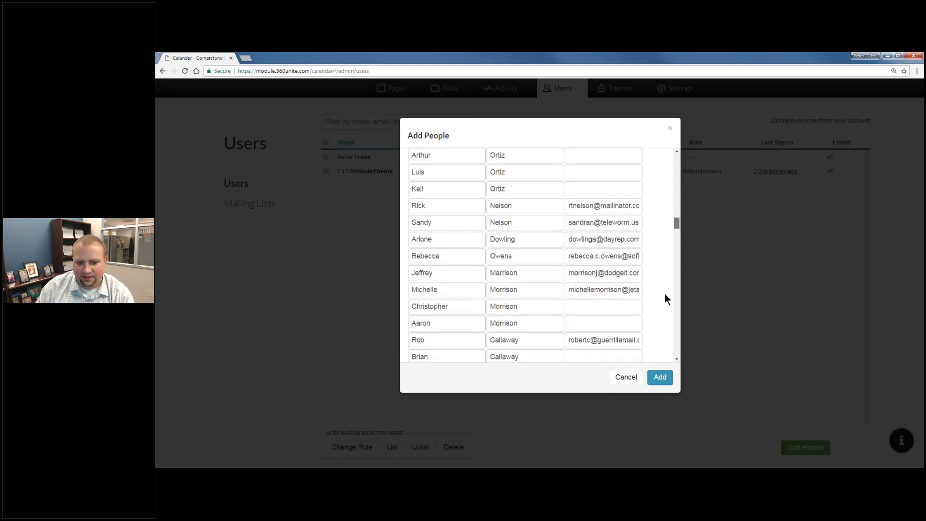
scroll(663, 317, down, 10)
click(656, 378)
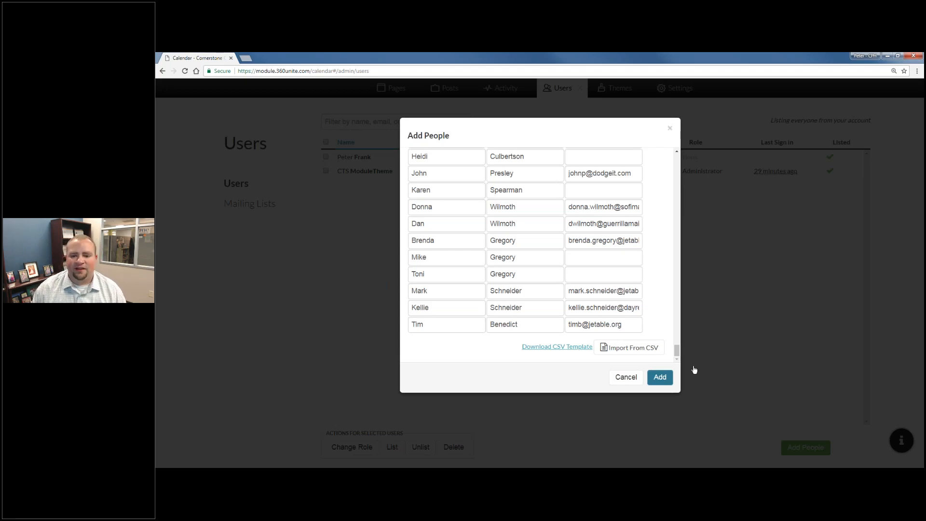
scroll(675, 346, up, 3)
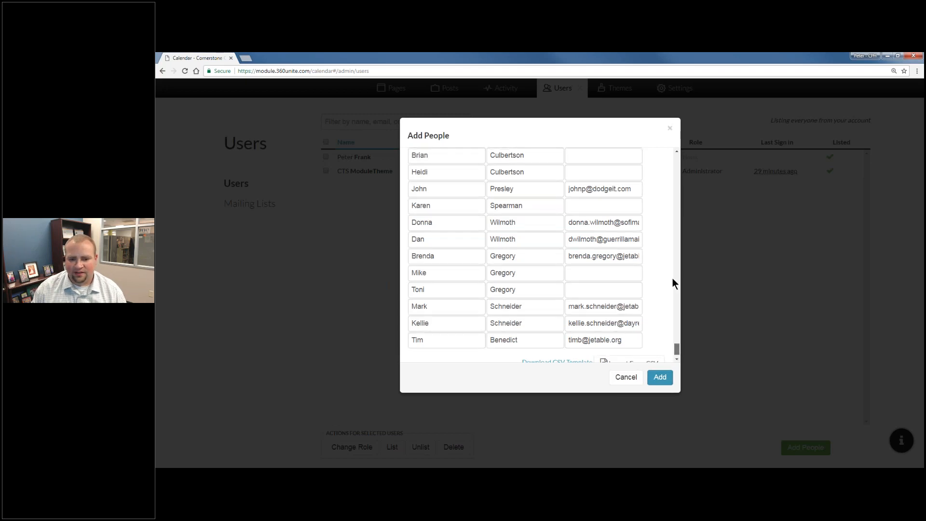
scroll(673, 216, up, 15)
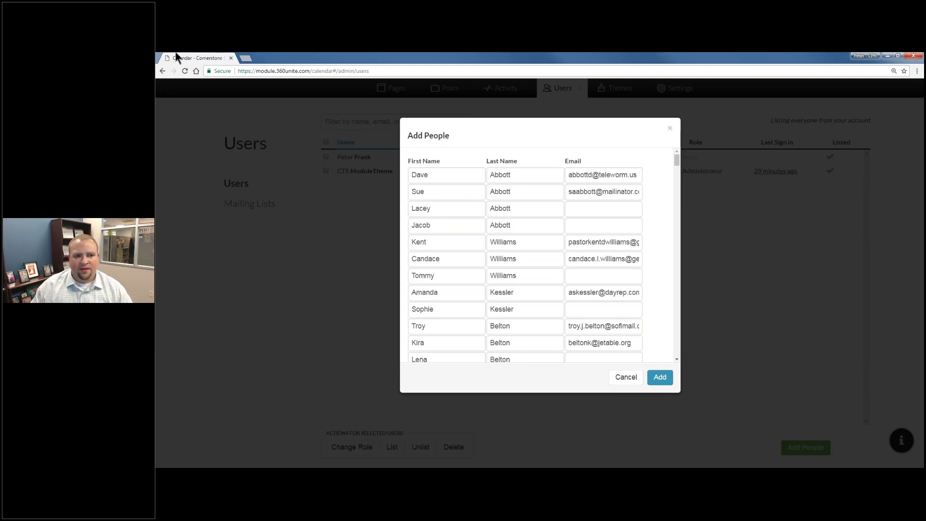
click(249, 59)
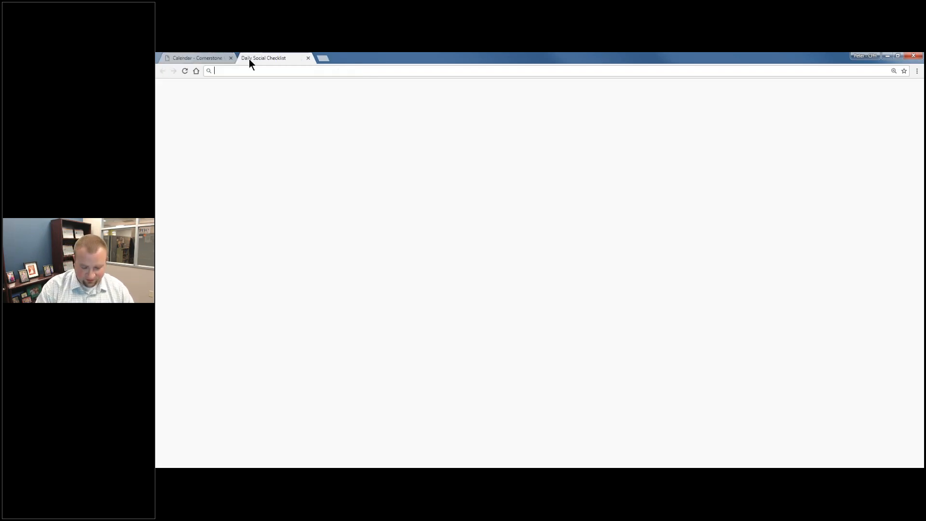
Go to module.360unite.com, open the Users list and select the first three members.
text(modu)
key(Return)
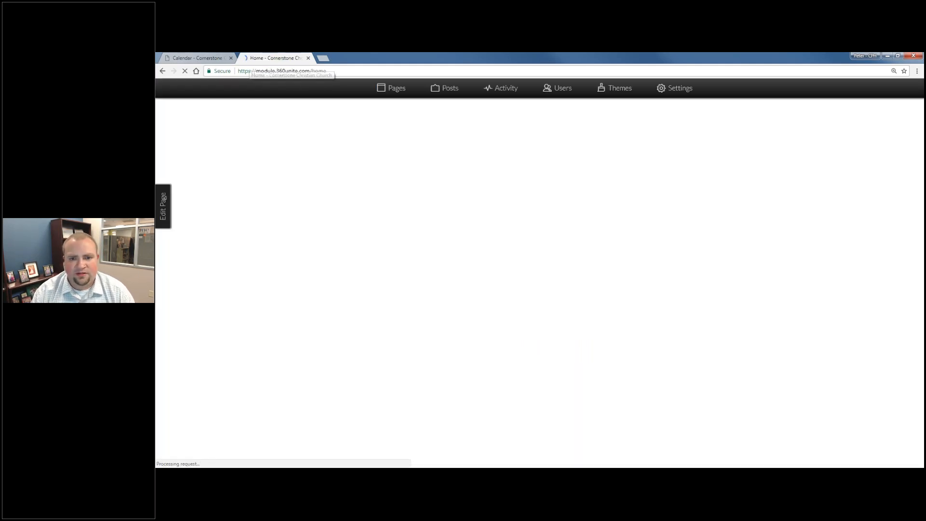
click(563, 90)
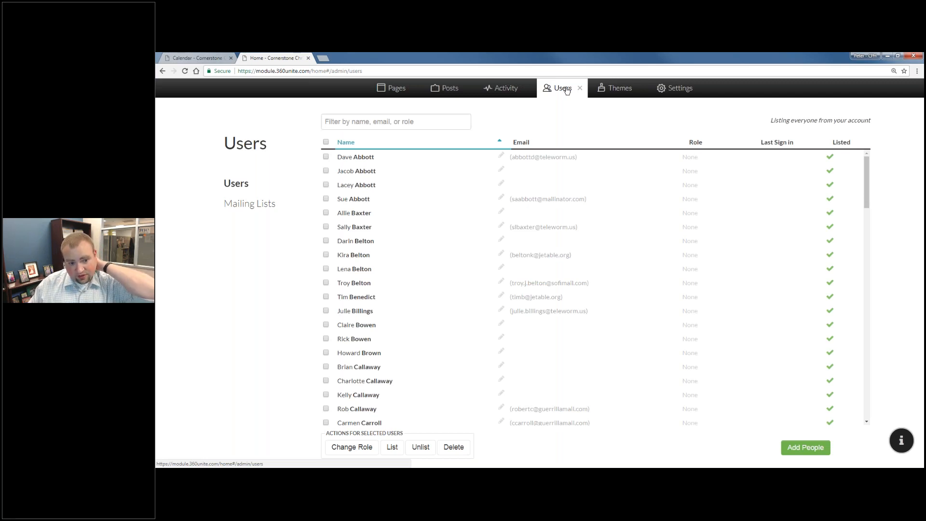
click(326, 157)
click(326, 171)
click(326, 185)
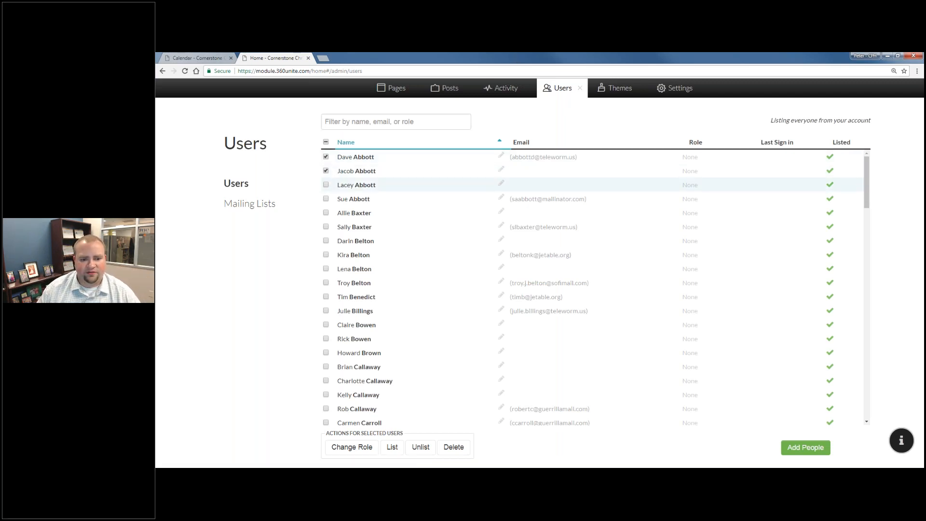
Assign the User role to the selected member, then close the Users panel.
click(356, 453)
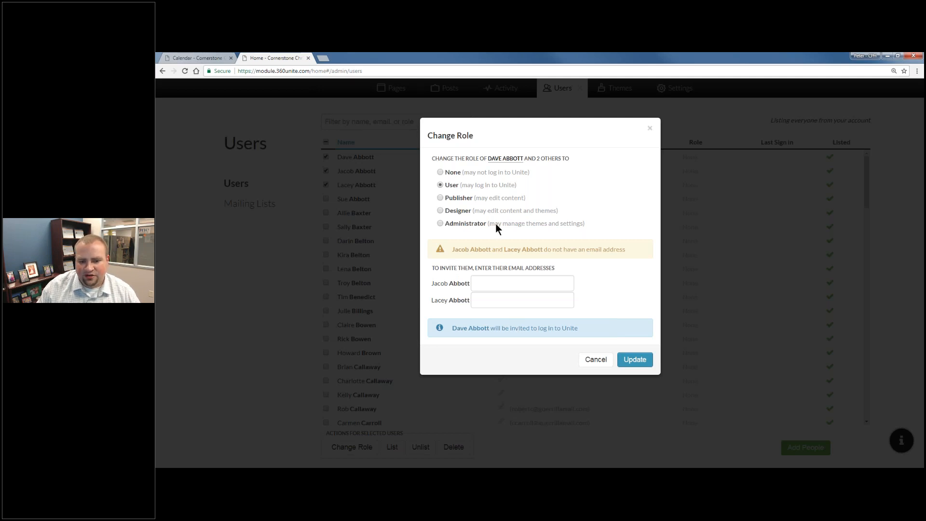
click(471, 210)
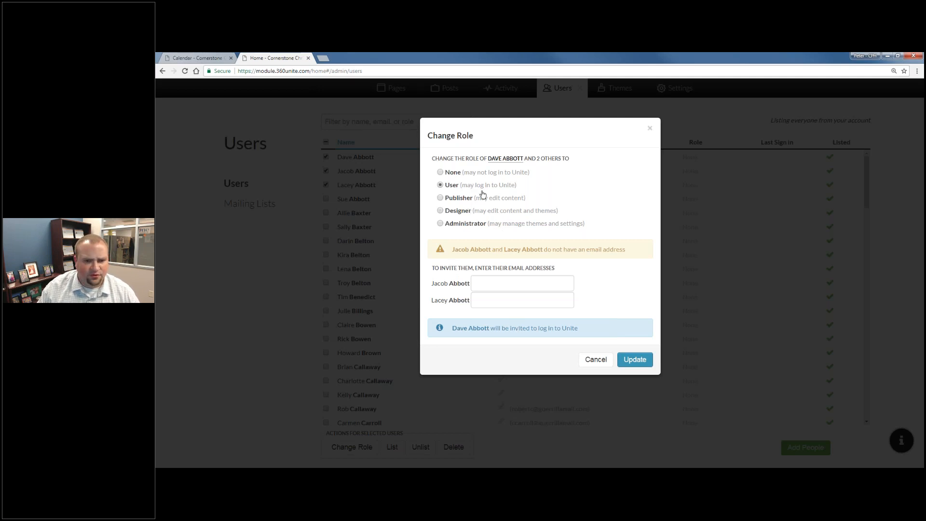
click(634, 361)
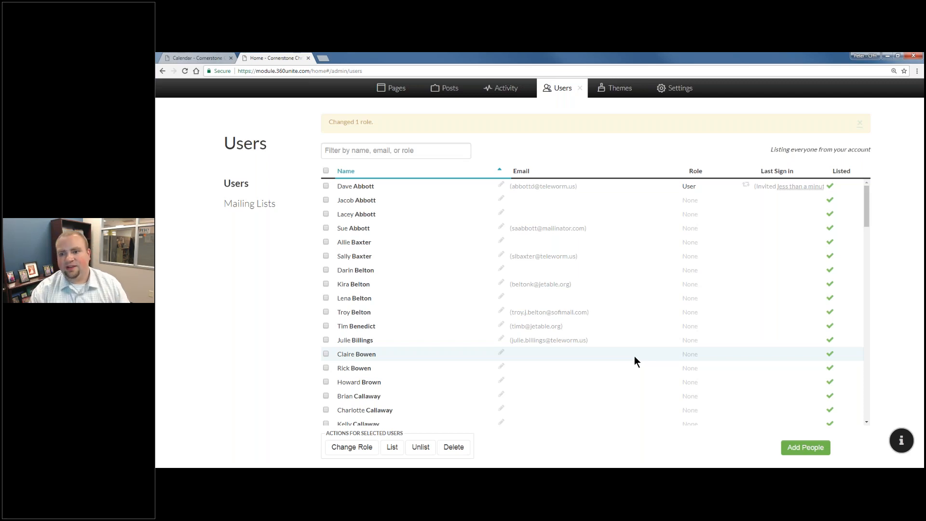
click(579, 88)
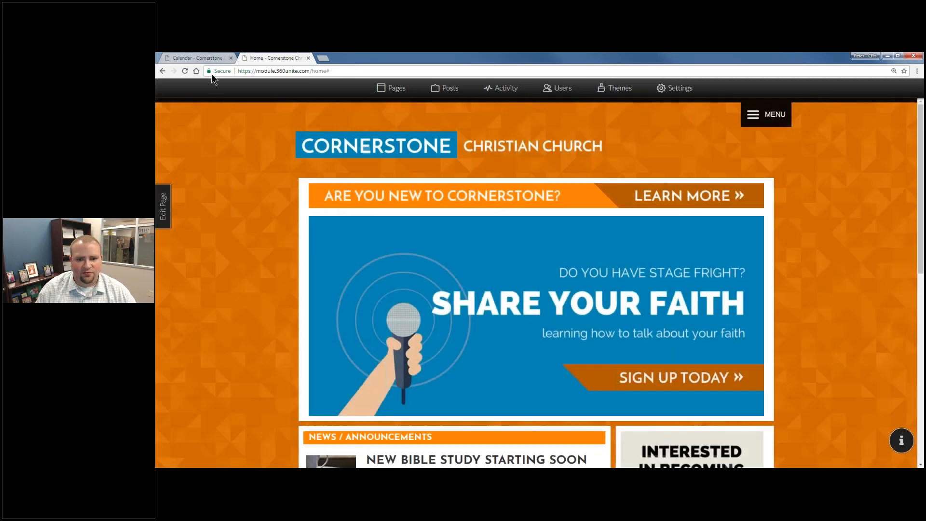
Create a Group-template page named 'Board of Elders' and open it.
click(205, 58)
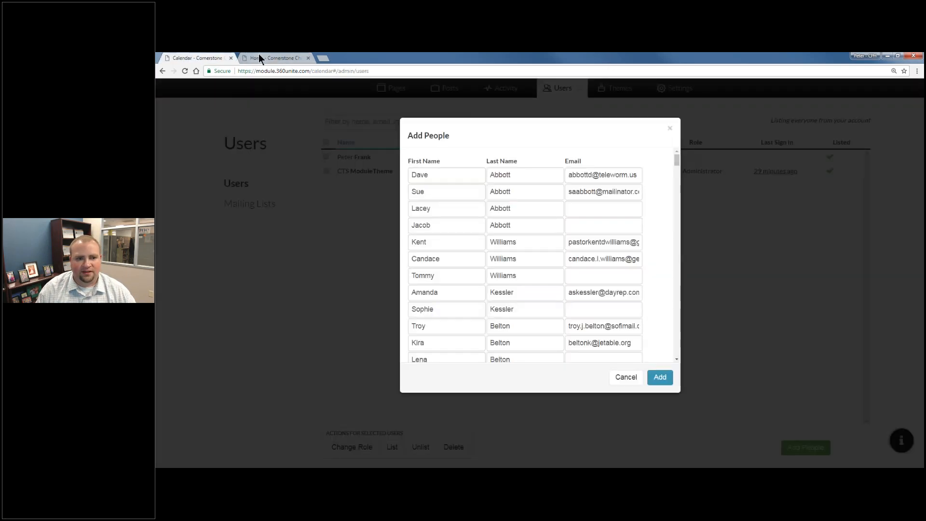
click(258, 55)
click(392, 88)
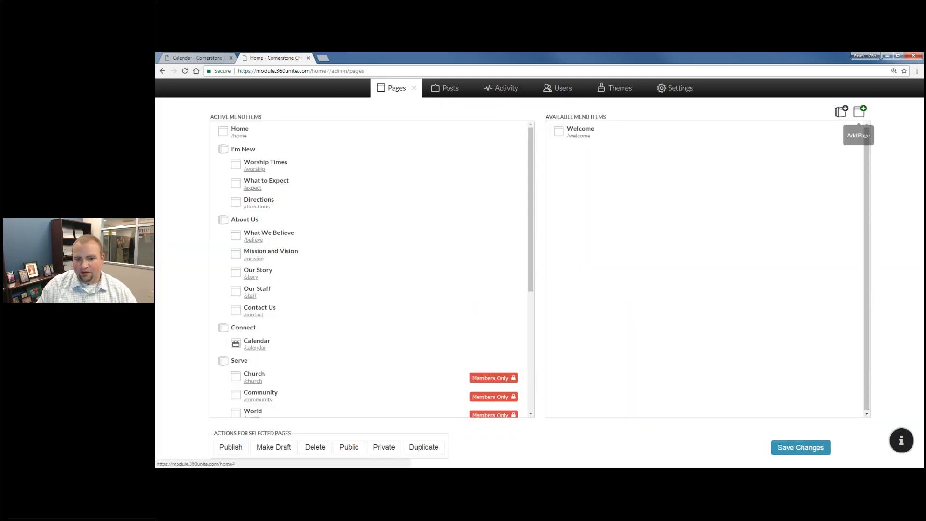
click(862, 113)
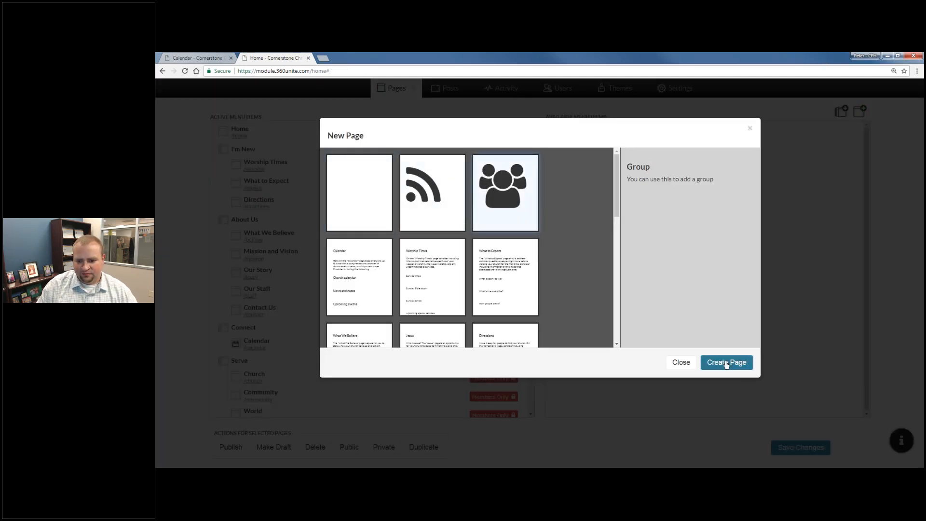
click(726, 363)
text(B)
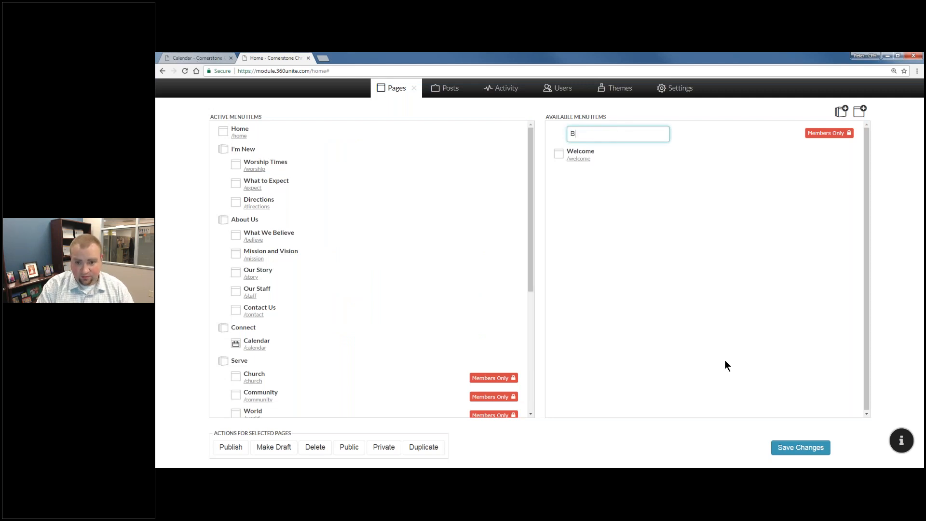
text(oard of Elders)
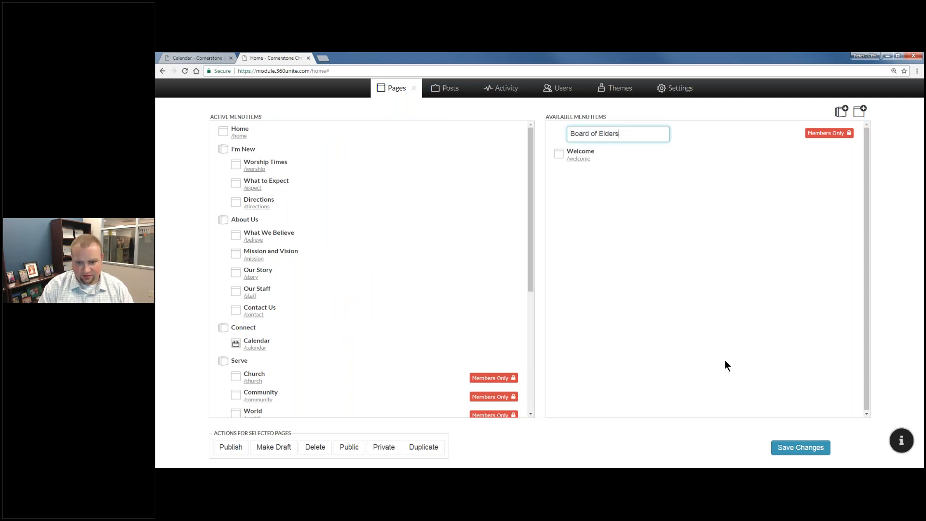
key(Return)
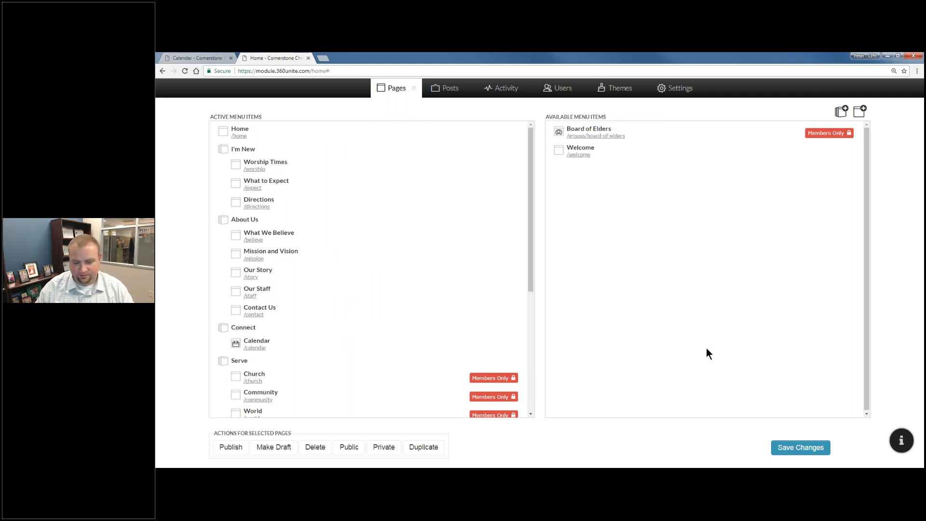
click(611, 136)
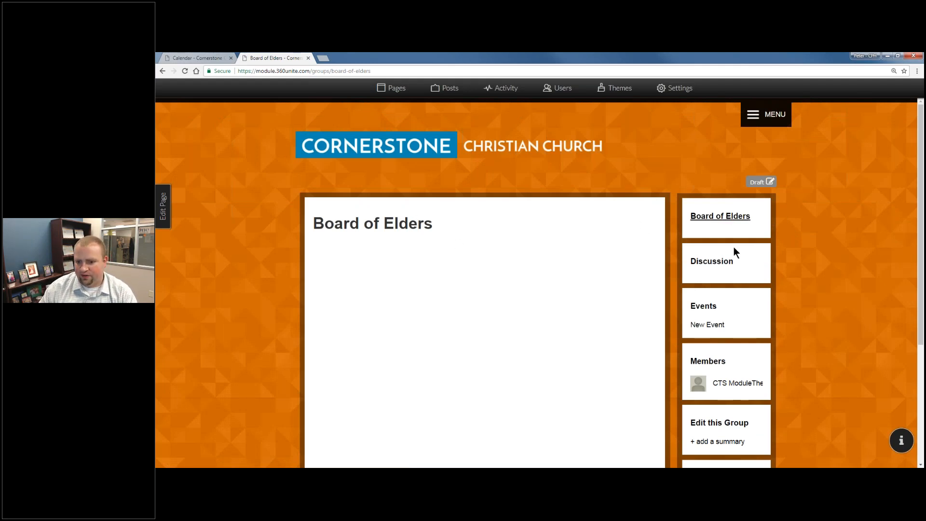
Open the Board of Elders edit settings and place the cursor in the Page title field.
scroll(731, 256, down, 2)
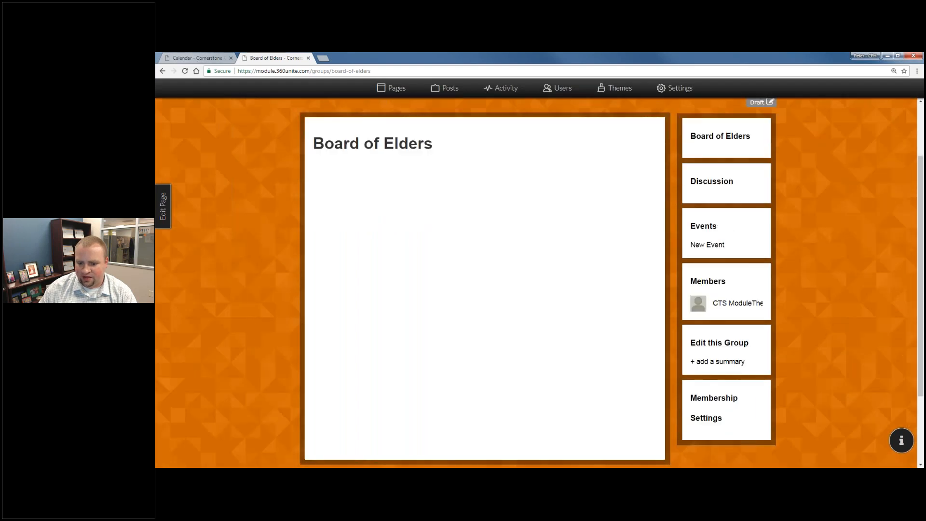
click(717, 363)
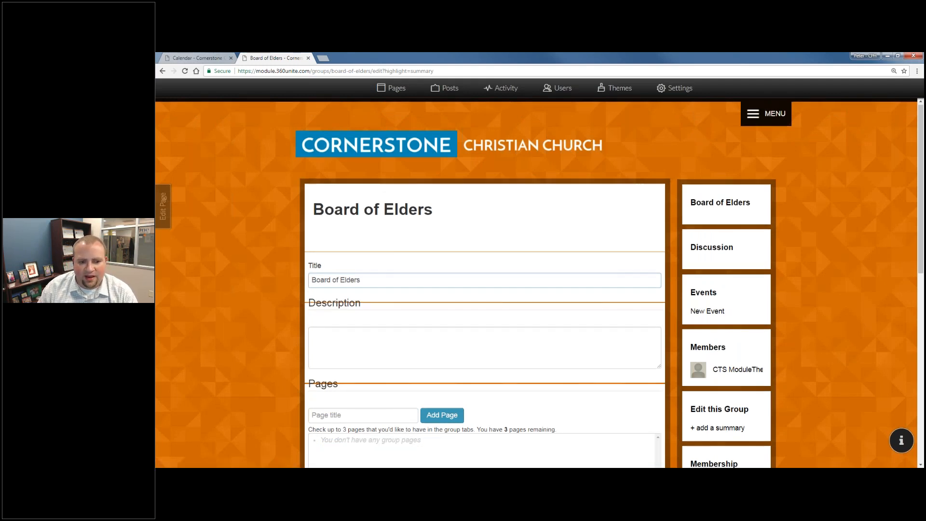
scroll(357, 320, down, 3)
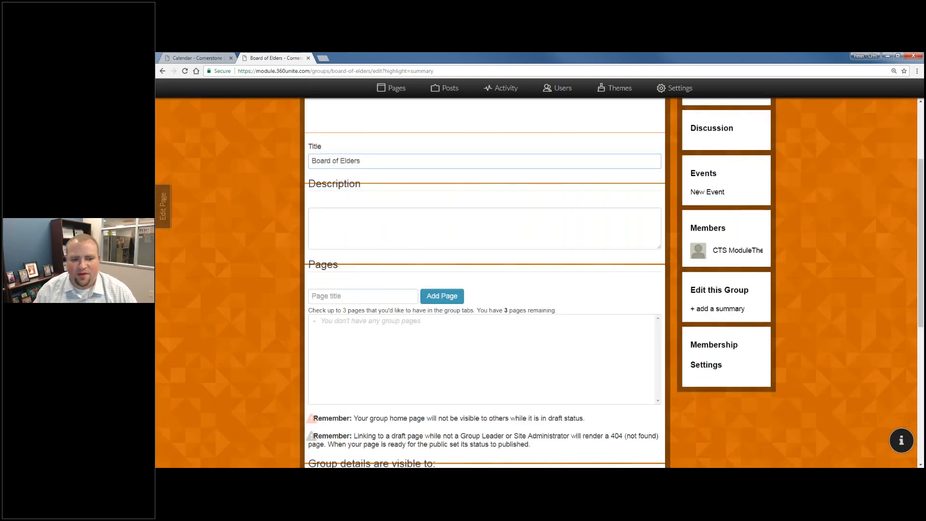
click(389, 290)
Add a 'Minutes' page to the group and save with Update Group.
text(M)
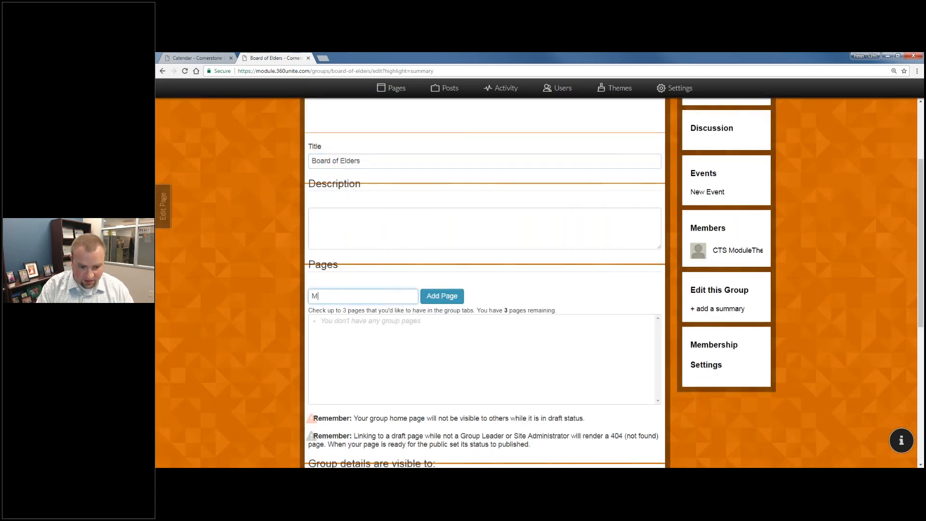
text(inutes)
key(Return)
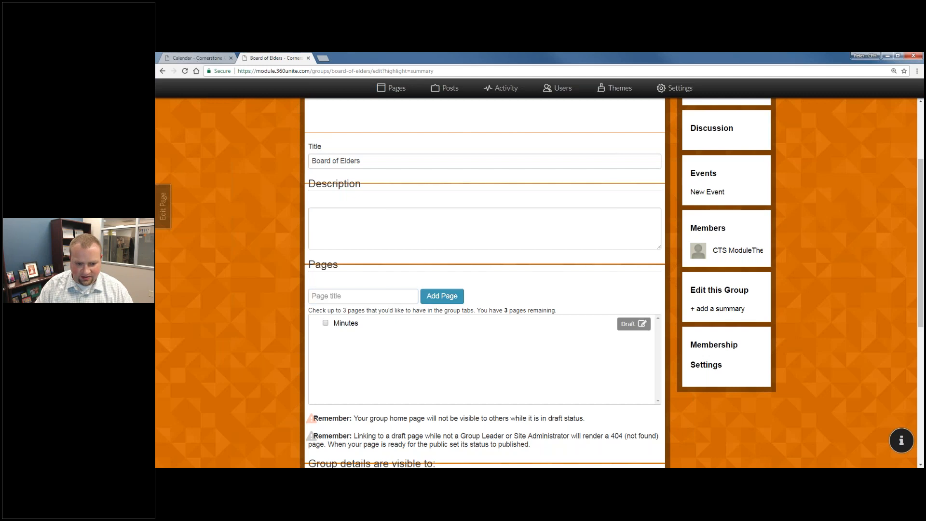
click(335, 325)
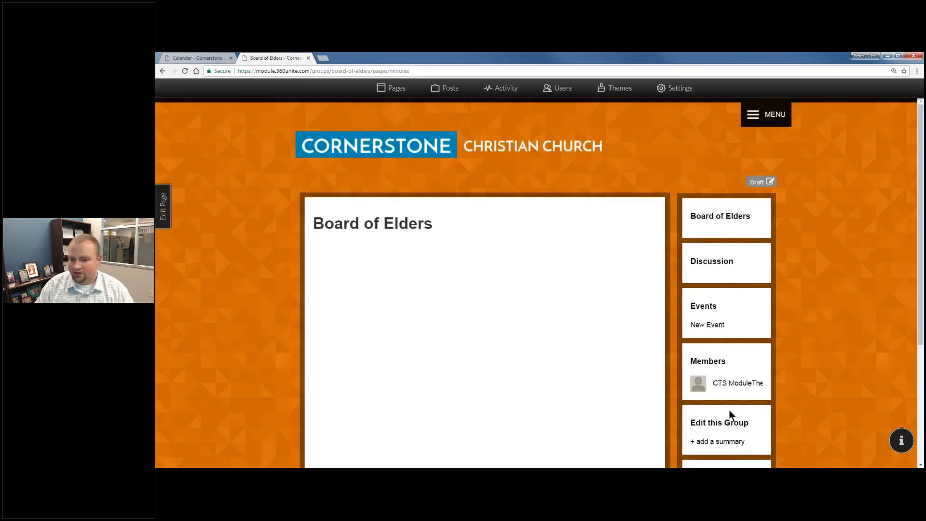
scroll(726, 413, down, 4)
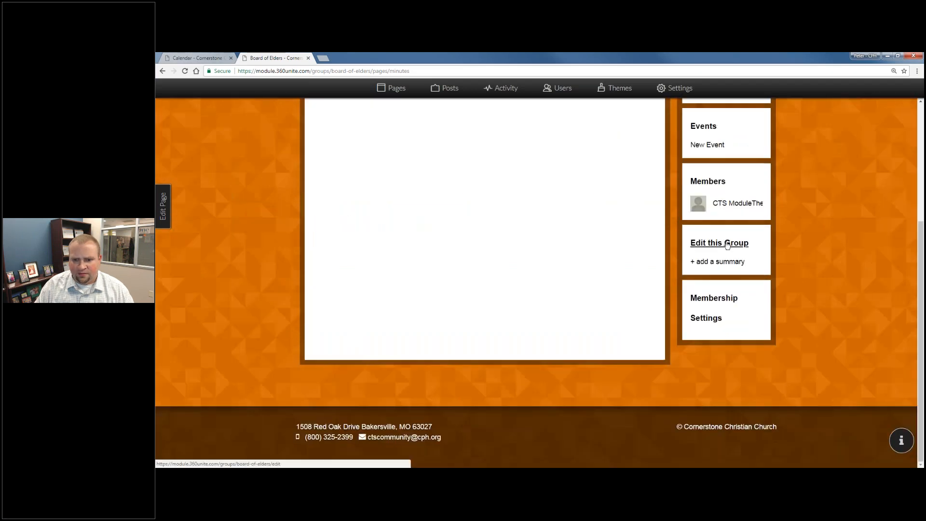
scroll(727, 245, up, 4)
scroll(727, 347, down, 2)
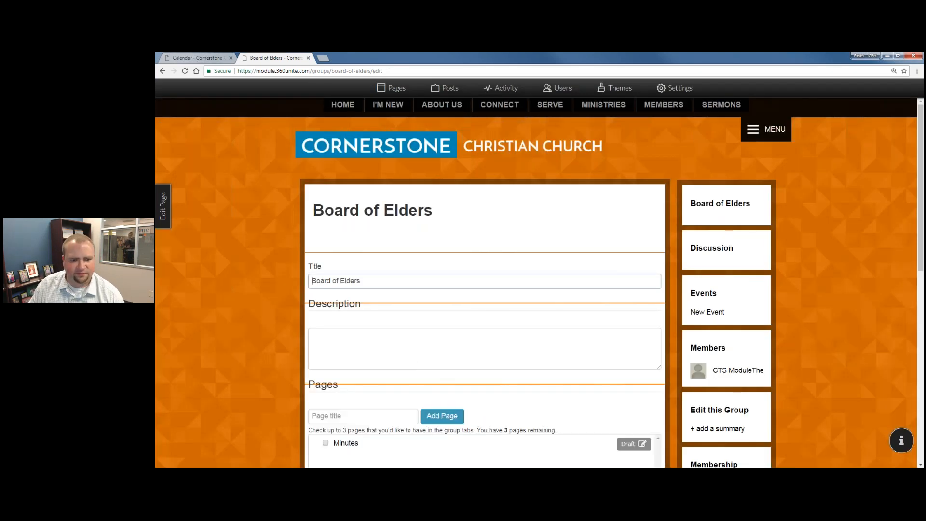
scroll(482, 289, down, 10)
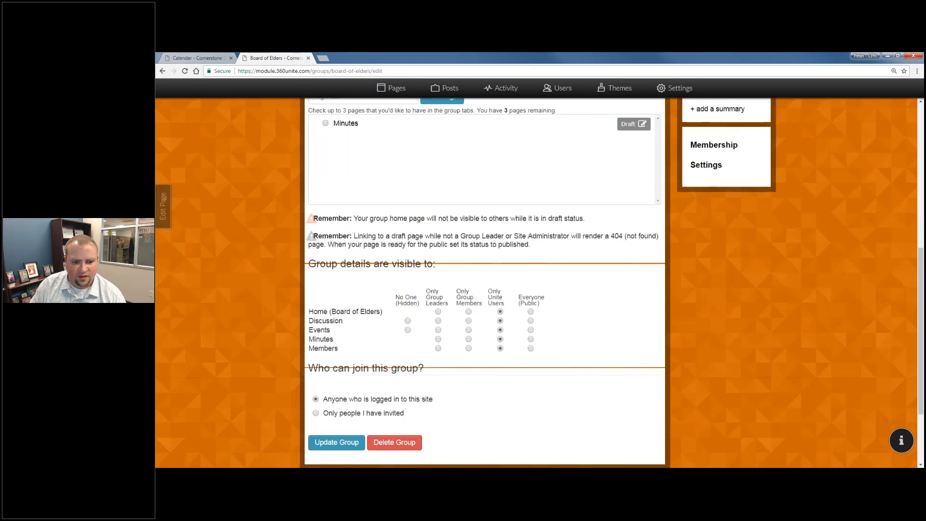
click(336, 403)
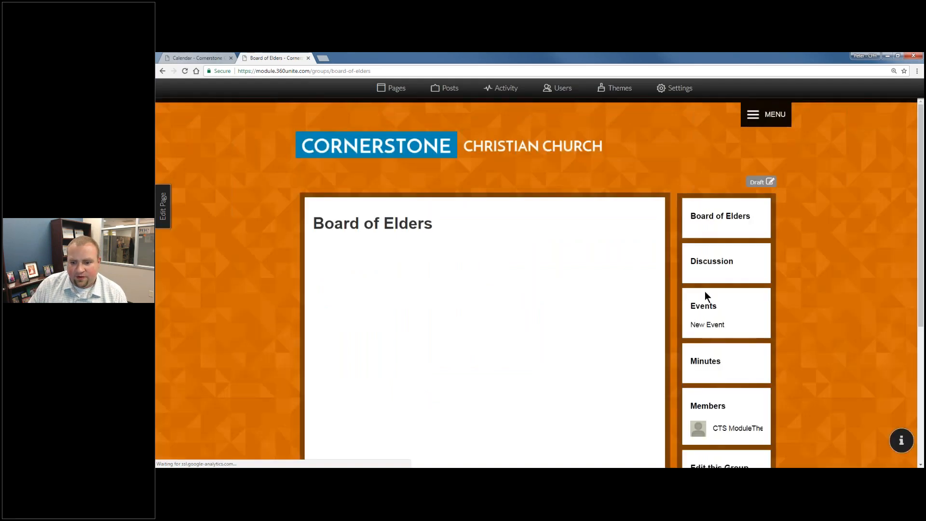
scroll(705, 291, down, 2)
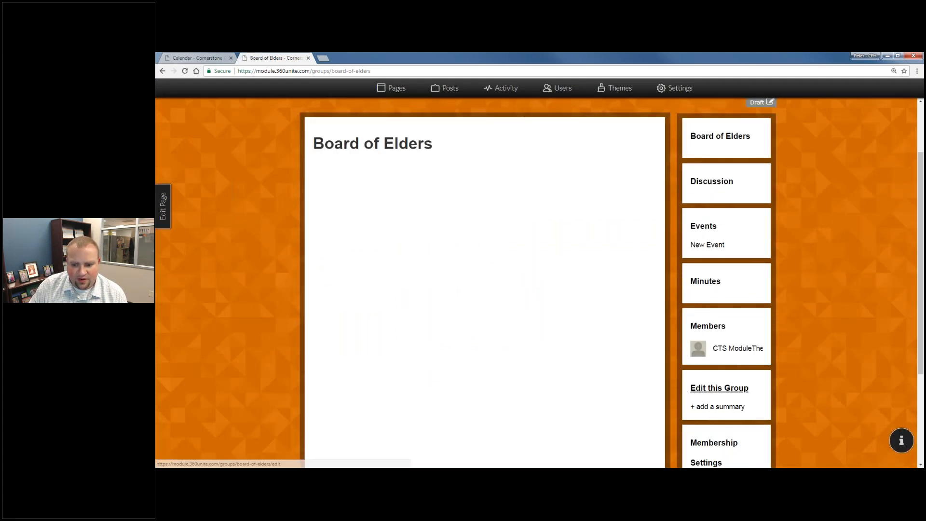
Reopen the Board of Elders group settings and find the visibility options.
click(713, 386)
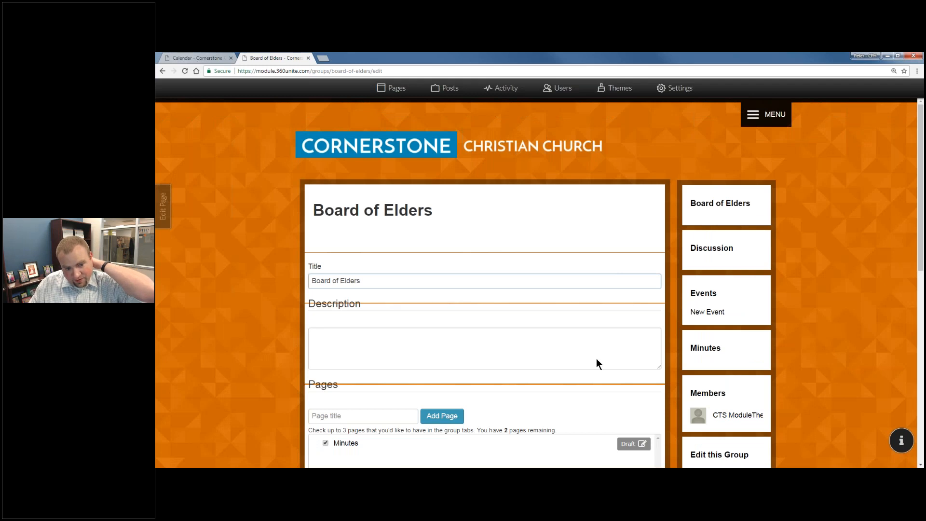
scroll(598, 364, down, 5)
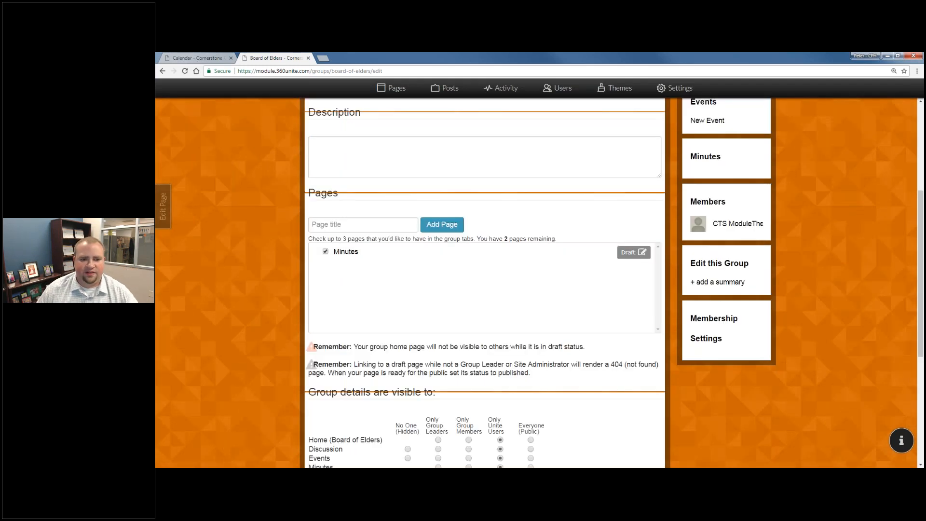
scroll(482, 289, down, 4)
scroll(419, 239, up, 4)
scroll(418, 239, down, 4)
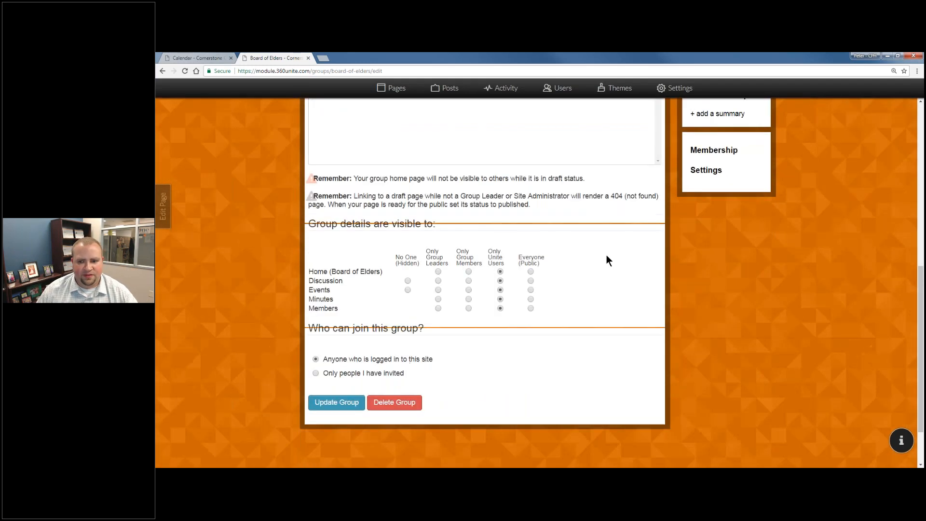
scroll(607, 260, up, 2)
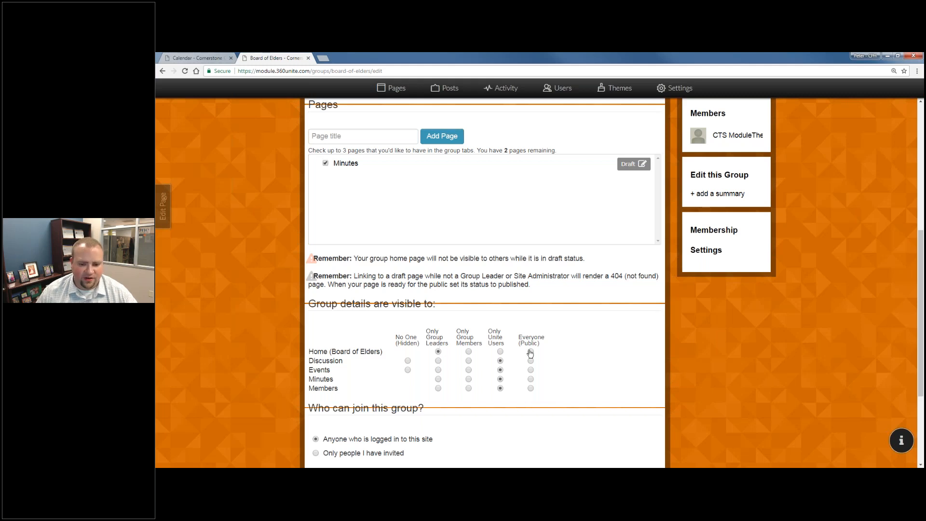
Make group home visible to Everyone, Discussion to No One, Events and Minutes members-only, then save.
click(530, 351)
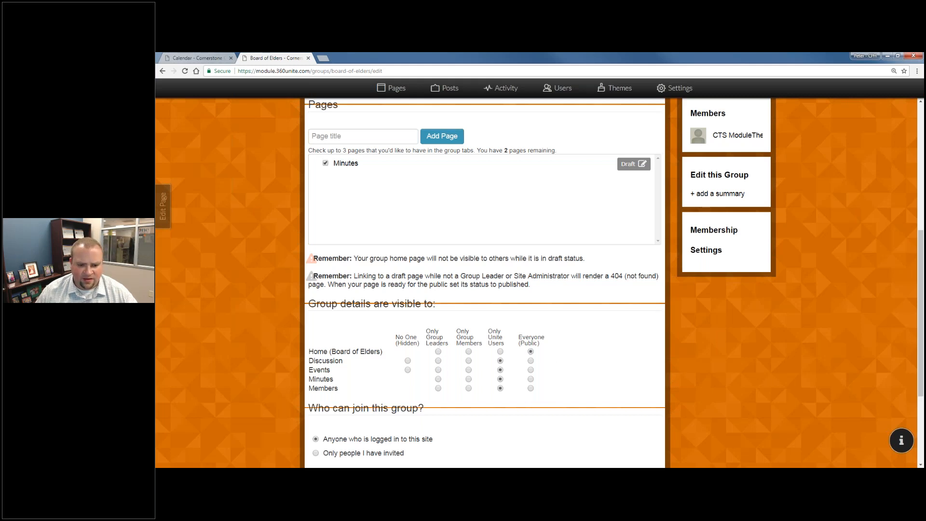
click(407, 361)
click(468, 369)
click(468, 379)
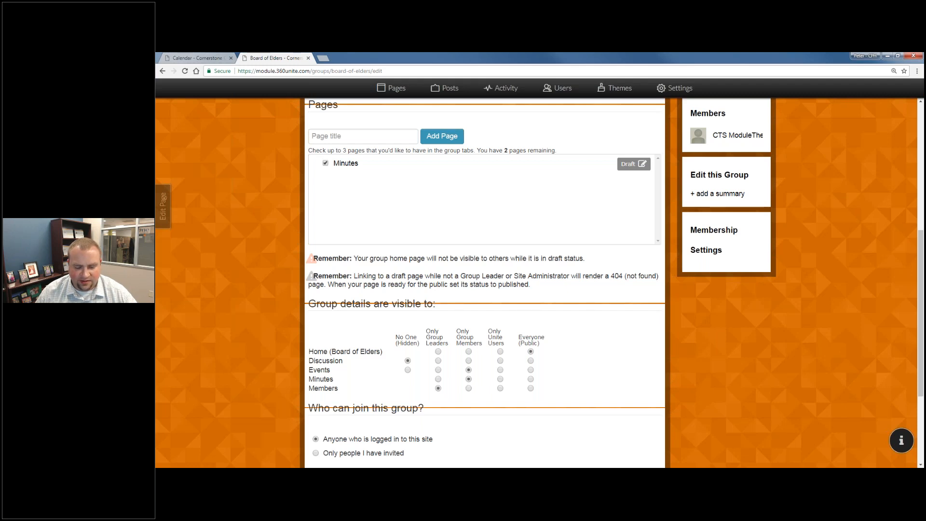
scroll(337, 338, down, 3)
click(336, 337)
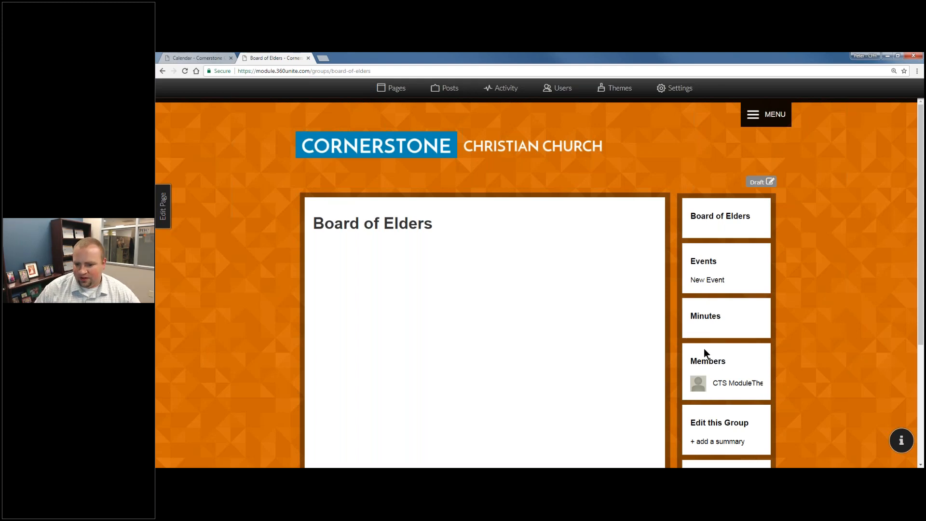
Add the one available person to the Board of Elders from the member dropdown.
click(720, 363)
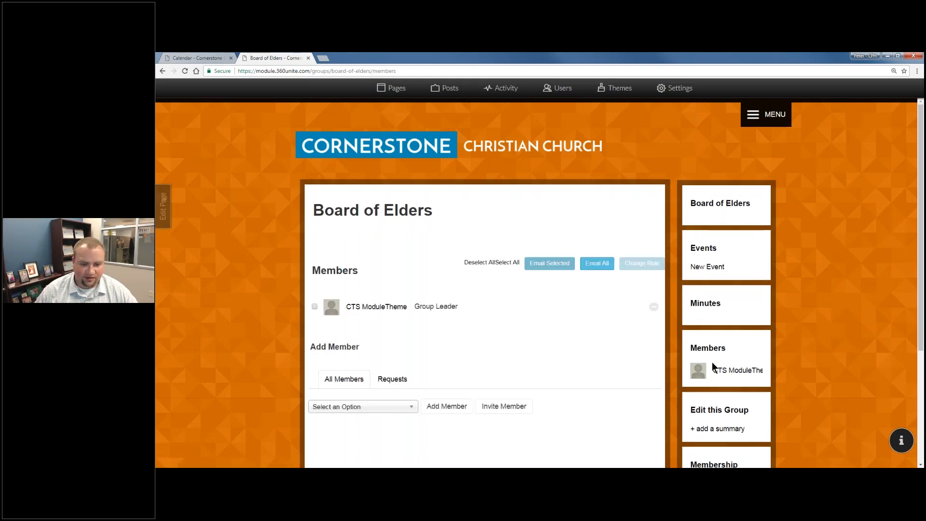
click(378, 406)
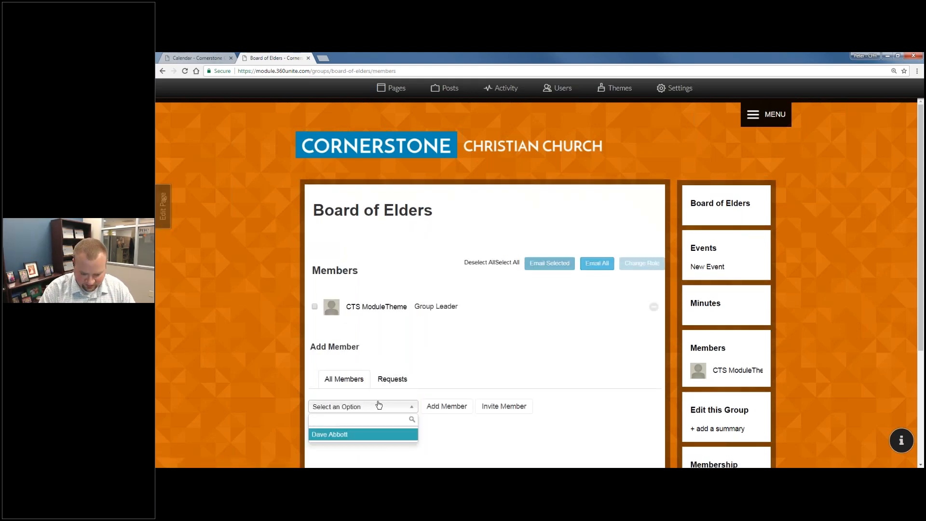
key(Return)
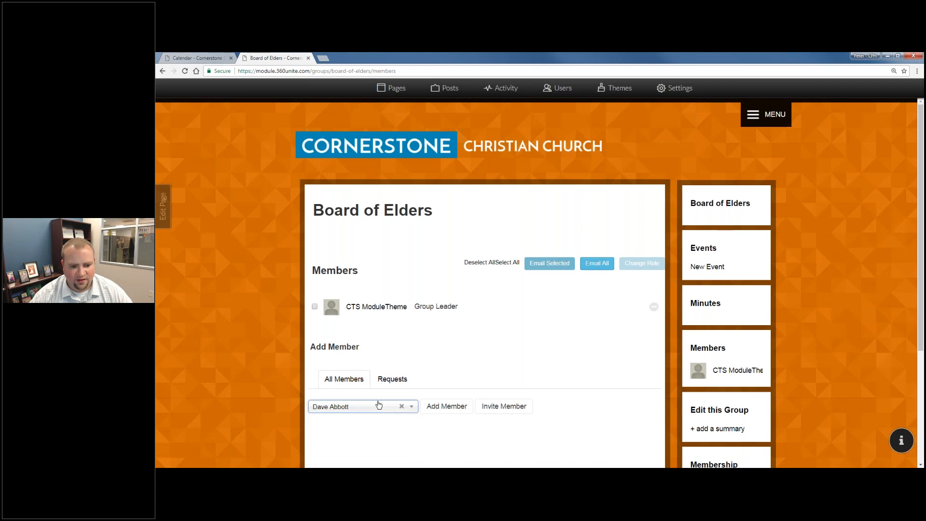
click(446, 404)
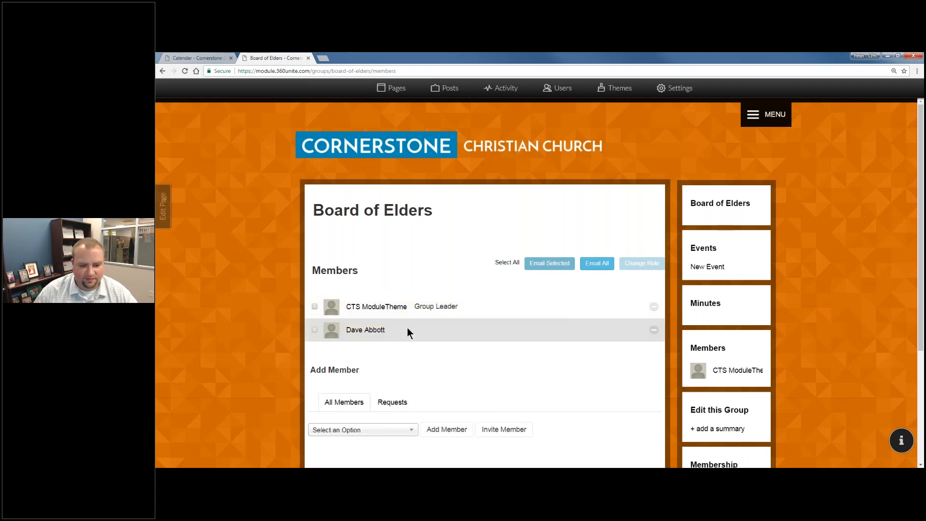
Select the new member and bring up the role change options.
click(407, 329)
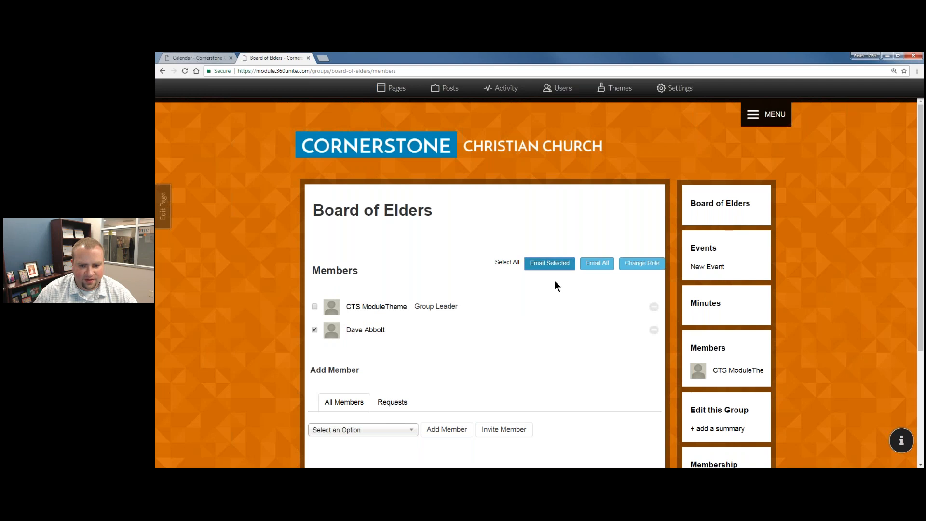
click(558, 266)
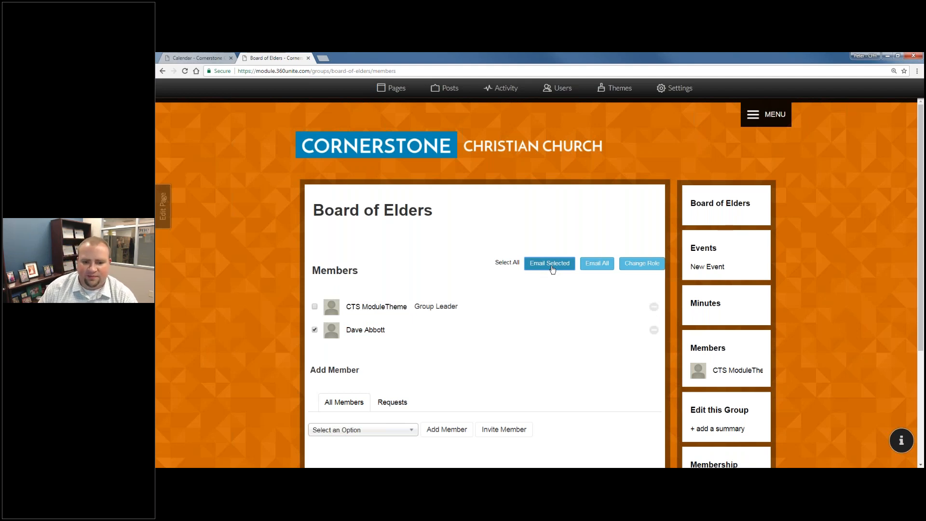
click(642, 263)
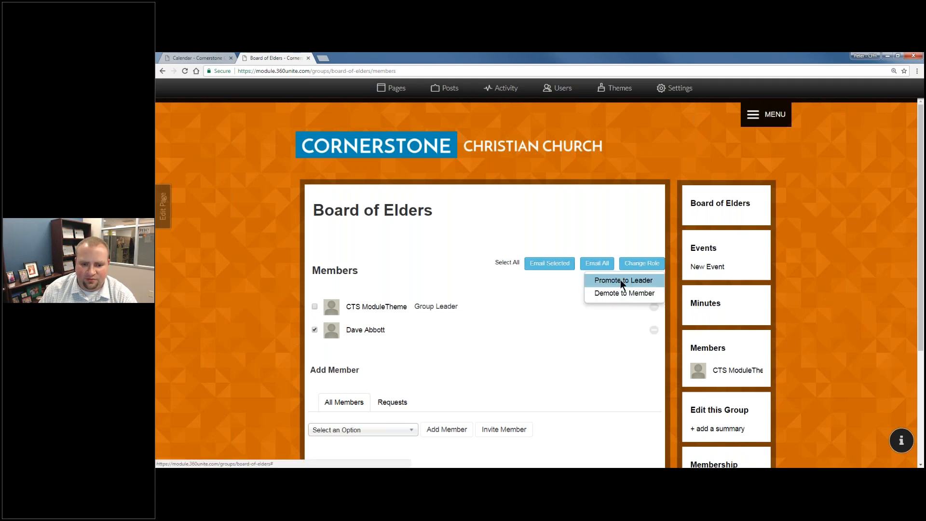
Promote the new member to Group Leader and discard the resulting Outlook draft without saving.
click(622, 279)
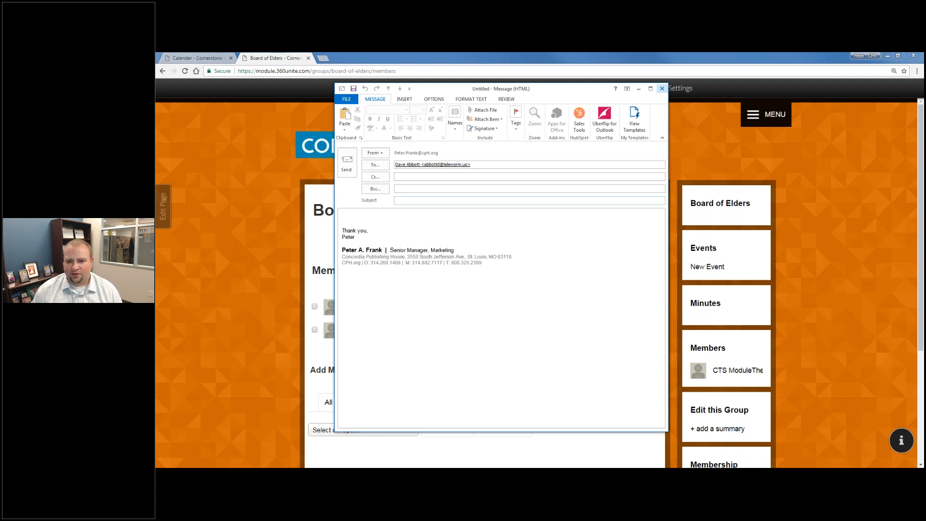
click(661, 89)
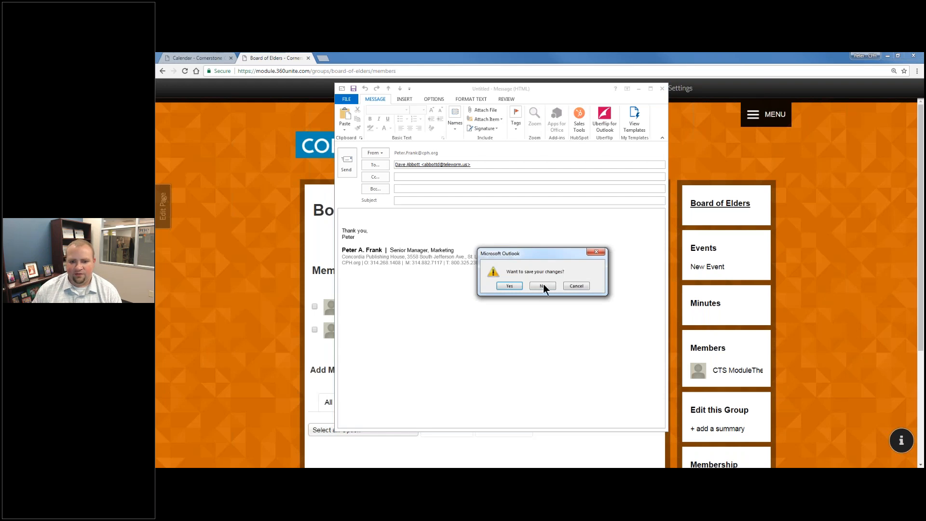
click(542, 285)
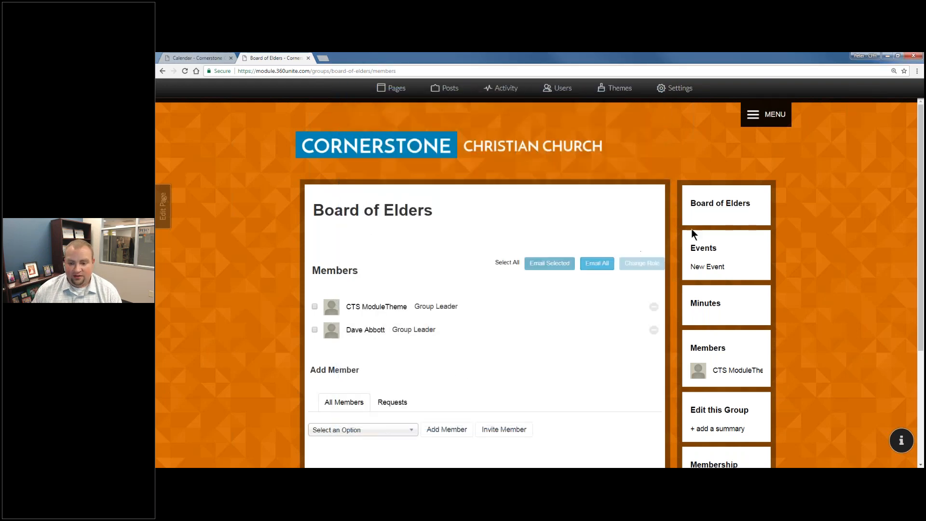
Go back to the Board of Elders home page, dismiss the Outlook meeting reminder, and open the Edit Page panel.
click(707, 210)
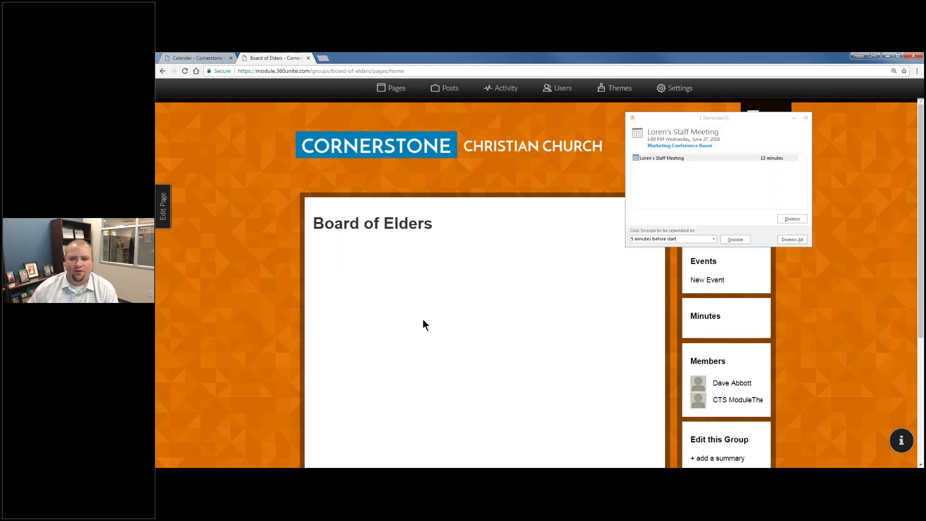
click(792, 218)
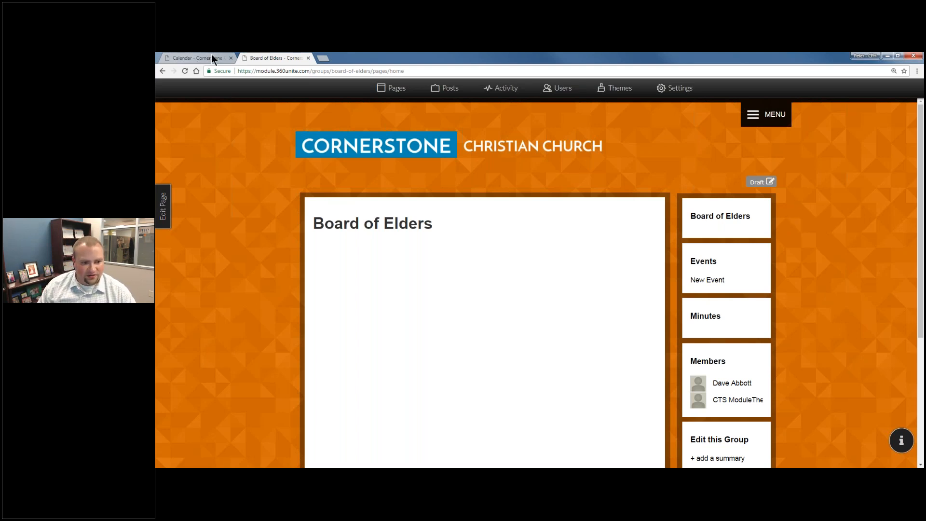
click(165, 206)
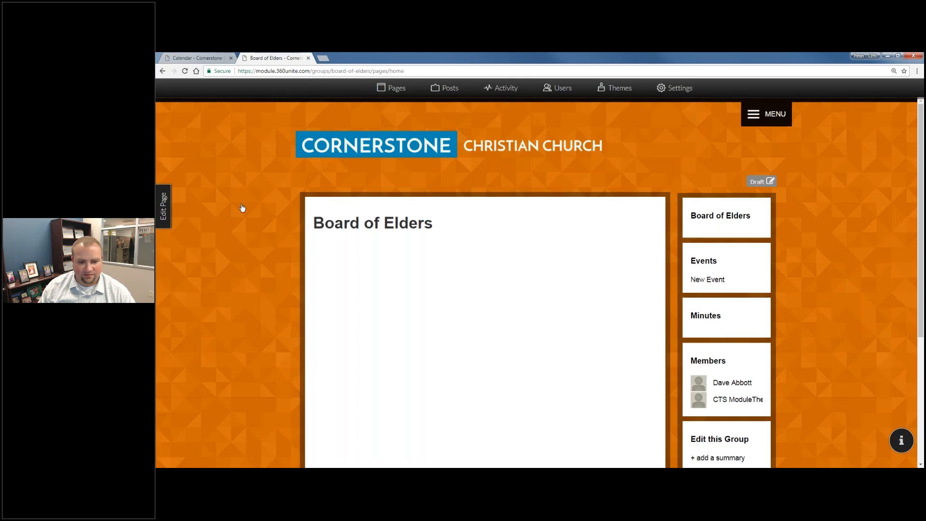